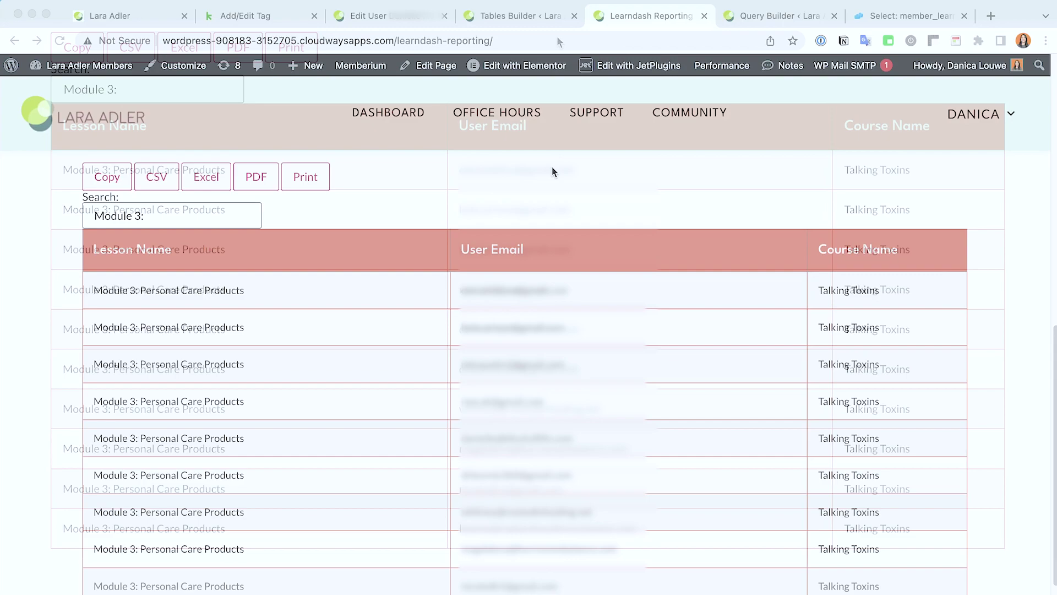
Open the Modules Not Complete query's edit page and enlarge the page for reading
click(513, 17)
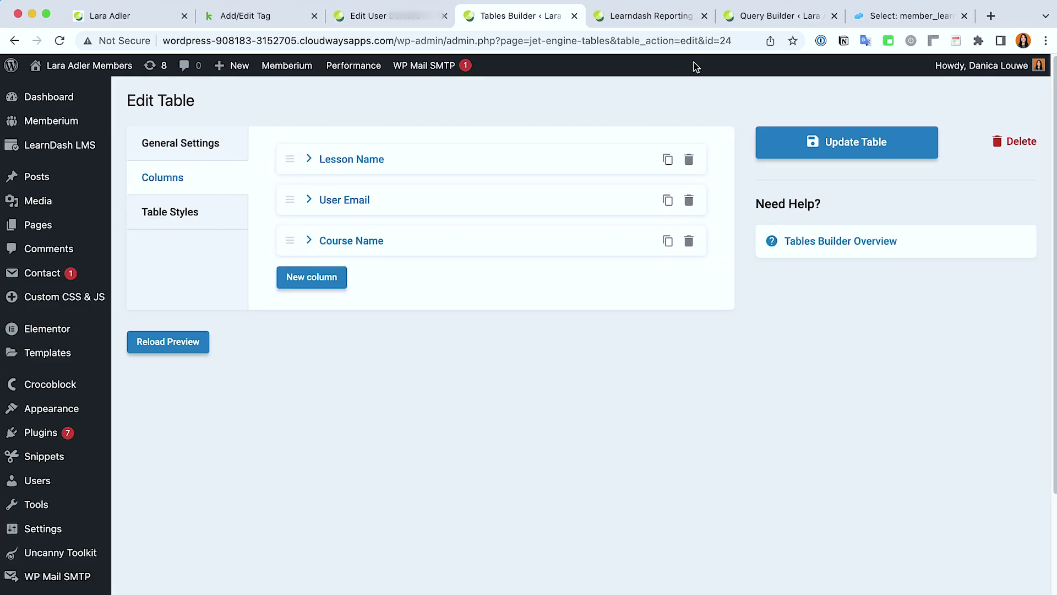
click(738, 18)
scroll(701, 180, up, 15)
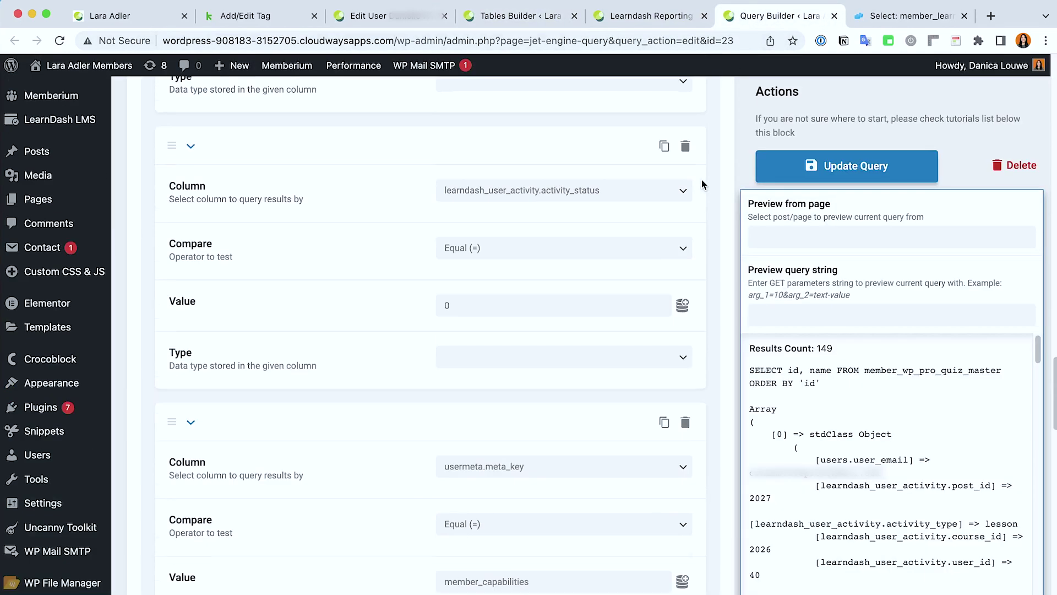
scroll(700, 194, up, 10)
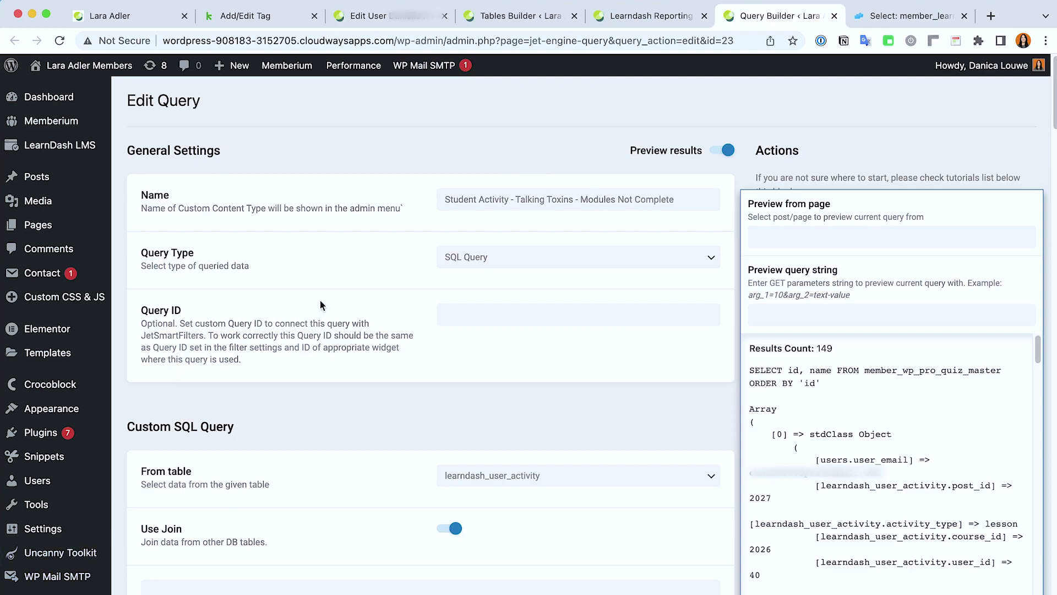
key(super+equal)
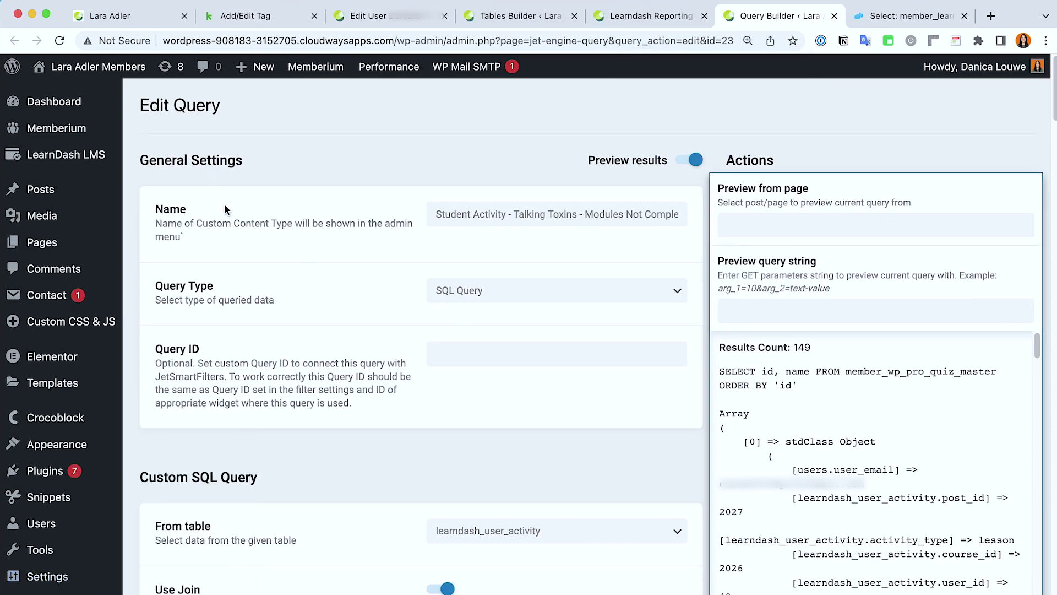
Review the query's Custom SQL and Join Tables settings, glancing at the user activity table in the database
scroll(488, 163, down, 1)
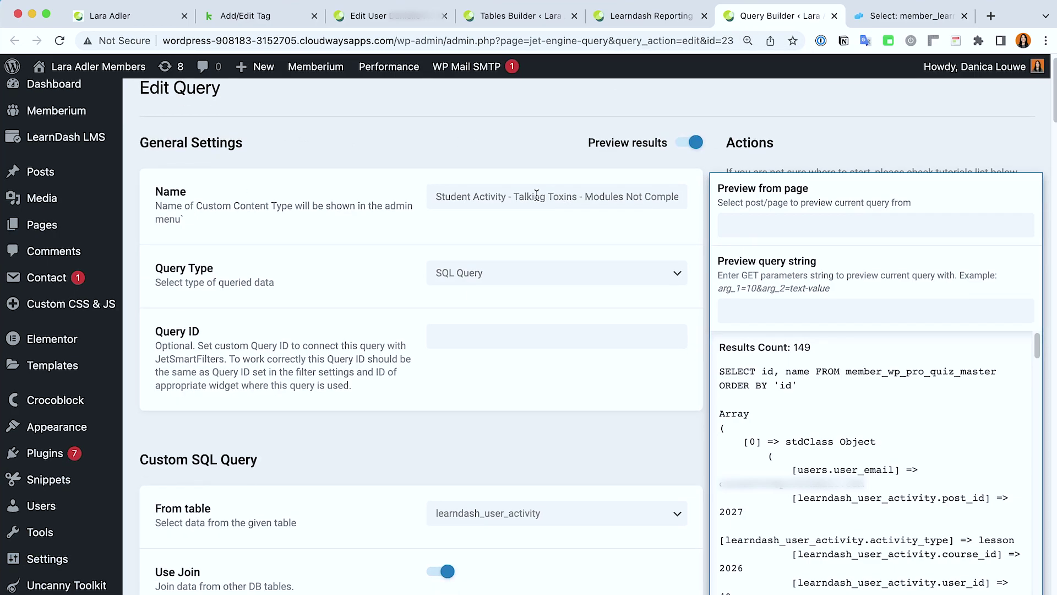
scroll(537, 196, down, 1)
scroll(540, 216, down, 5)
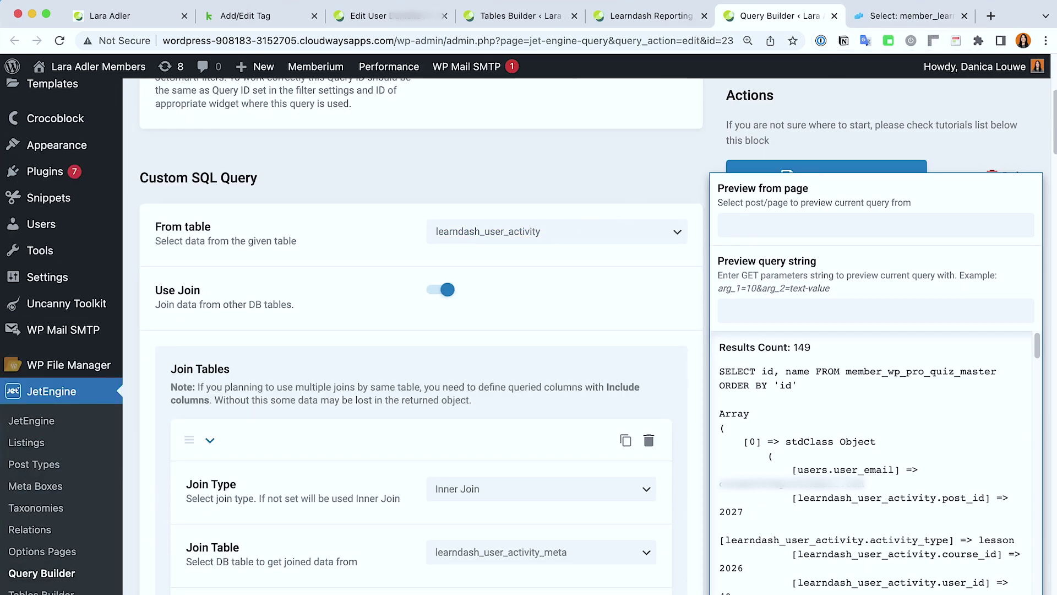
click(913, 17)
click(779, 16)
scroll(625, 172, up, 5)
Browse the member_learndash_user_activity rows in Adminer, checking their activity_type and activity_status values
click(929, 21)
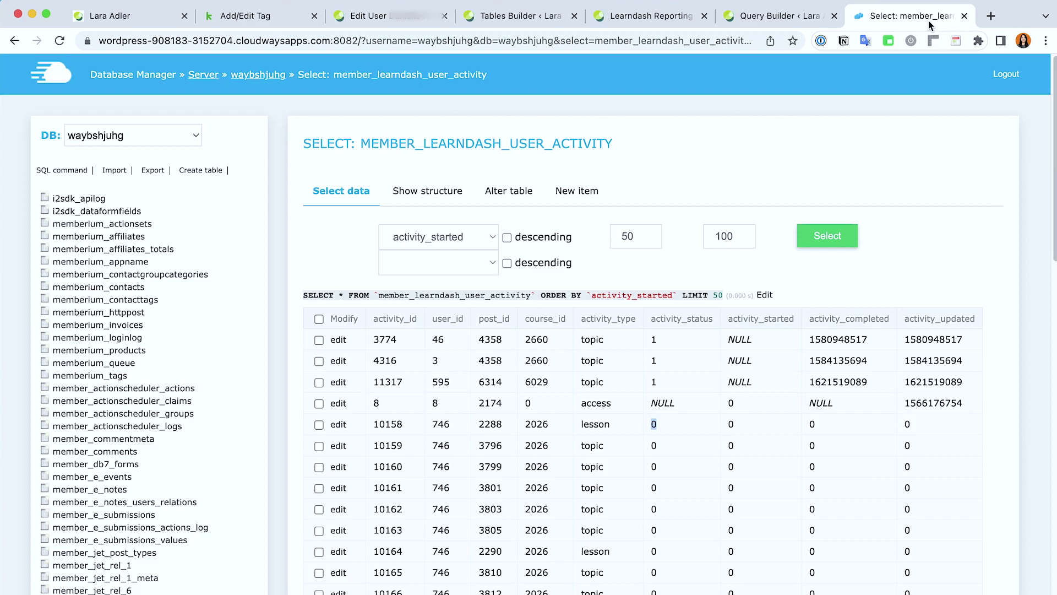
scroll(187, 457, down, 2)
scroll(186, 457, down, 1)
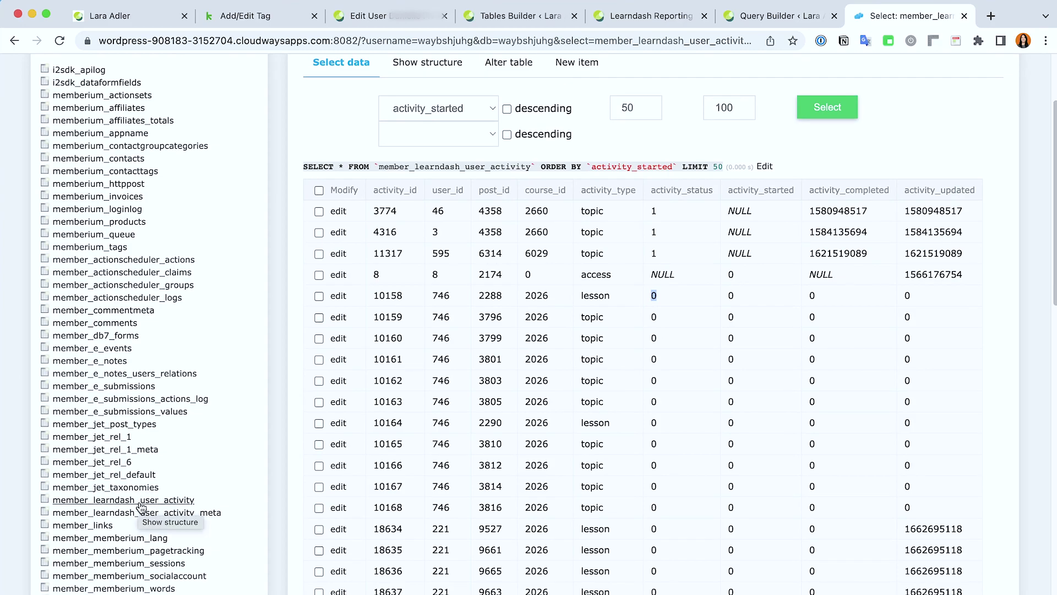
scroll(457, 430, up, 3)
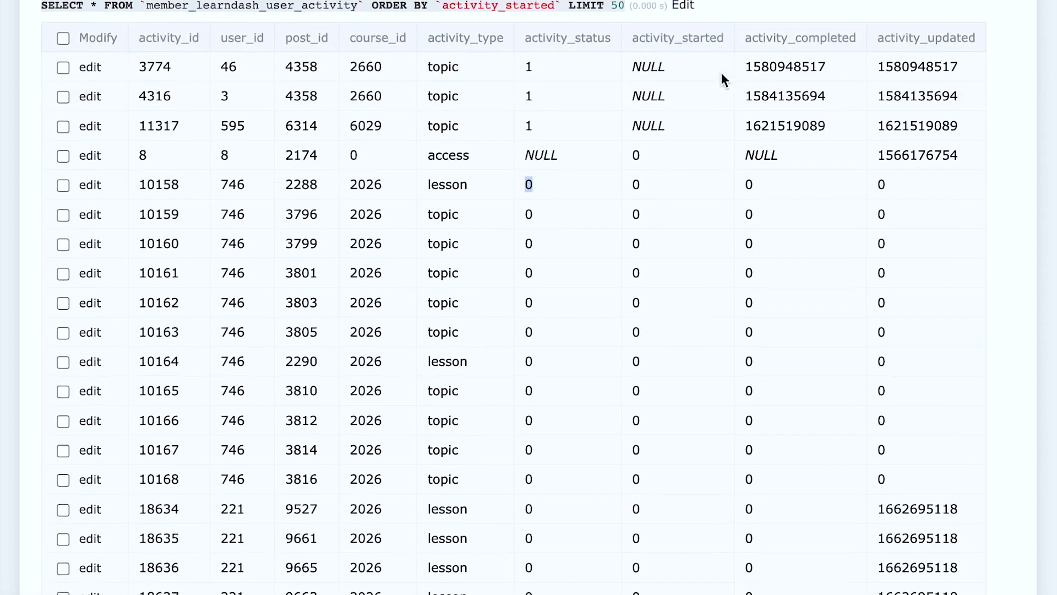
Return to the query and review its learndash_user_activity From table and Use Join setting
click(773, 15)
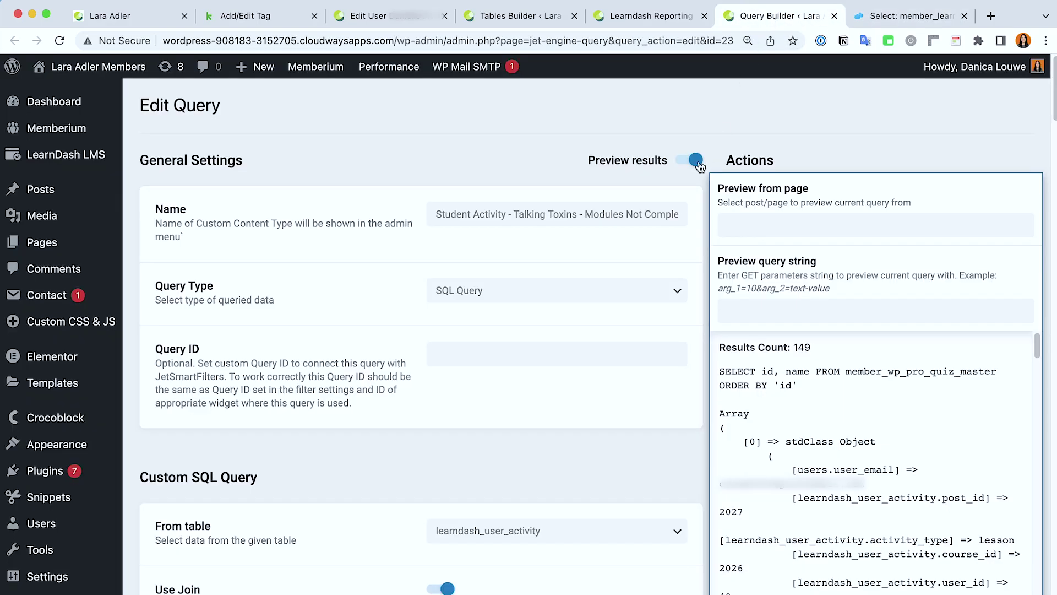
scroll(477, 215, down, 1)
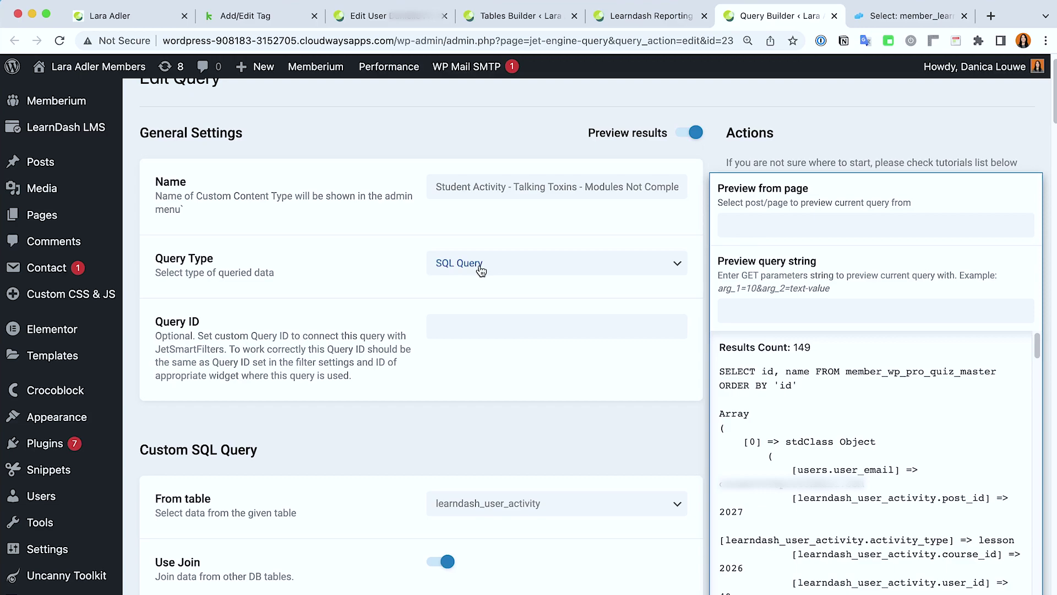
scroll(509, 295, down, 1)
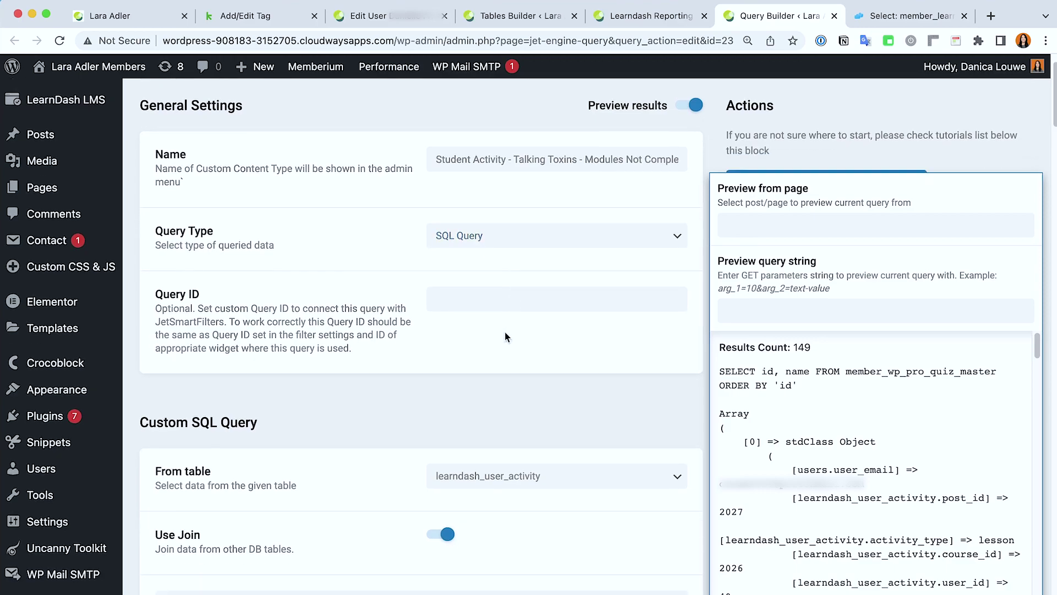
scroll(512, 445, down, 1)
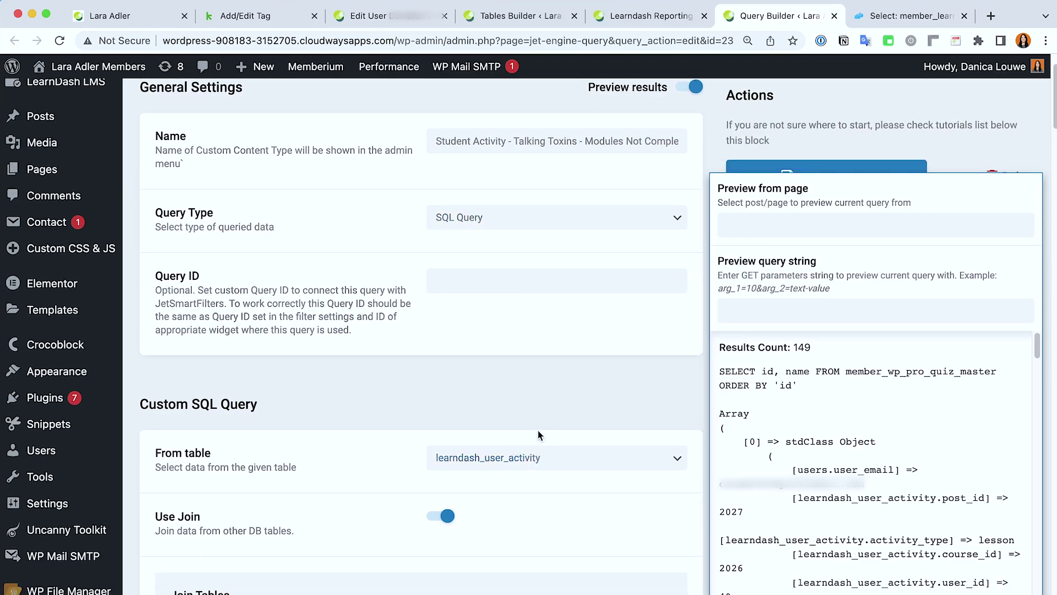
click(570, 345)
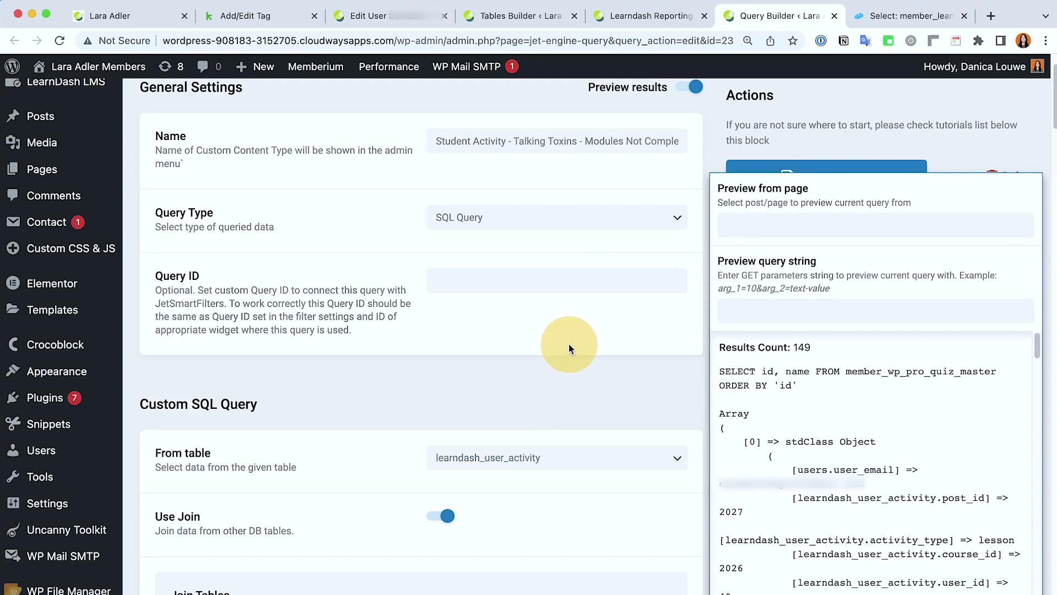
Review the first join to learndash_user_activity_meta on activity_id and compare it with Adminer's rows
scroll(567, 348, down, 2)
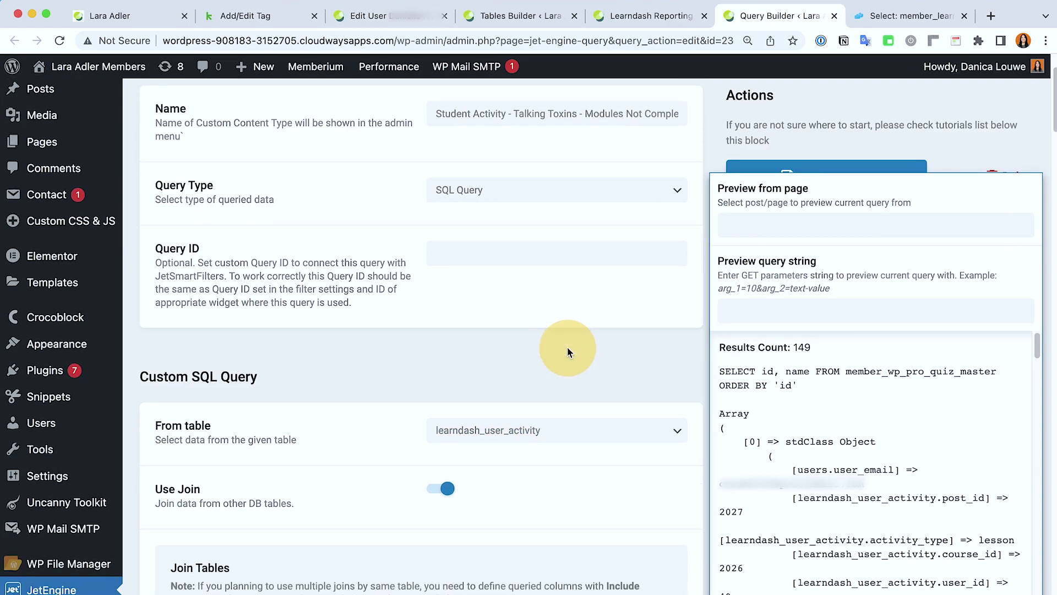
scroll(569, 358, down, 1)
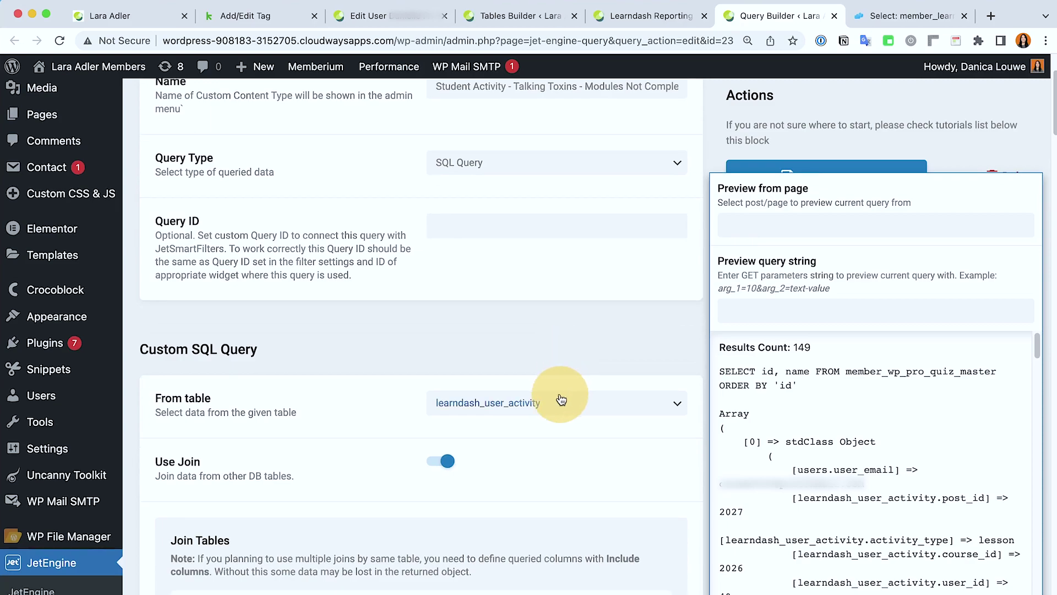
scroll(559, 404, down, 2)
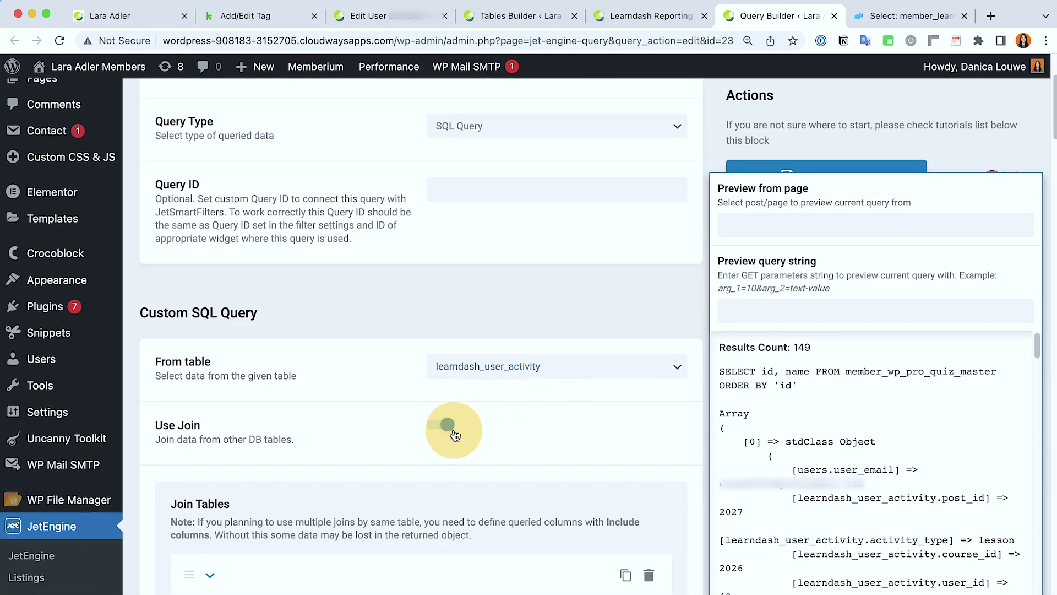
scroll(450, 435, down, 3)
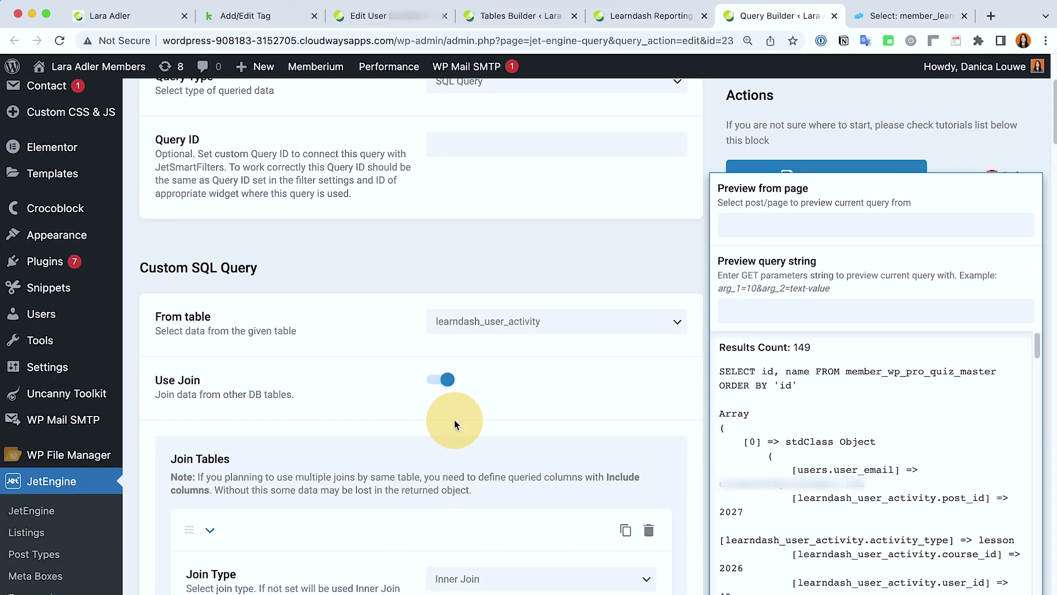
scroll(551, 354, down, 5)
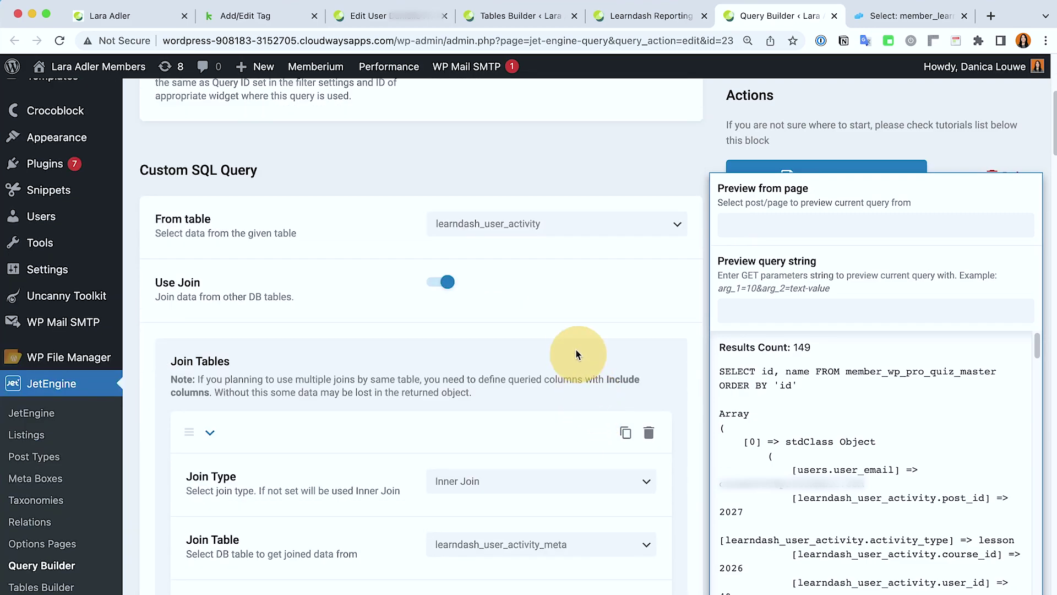
scroll(576, 355, down, 4)
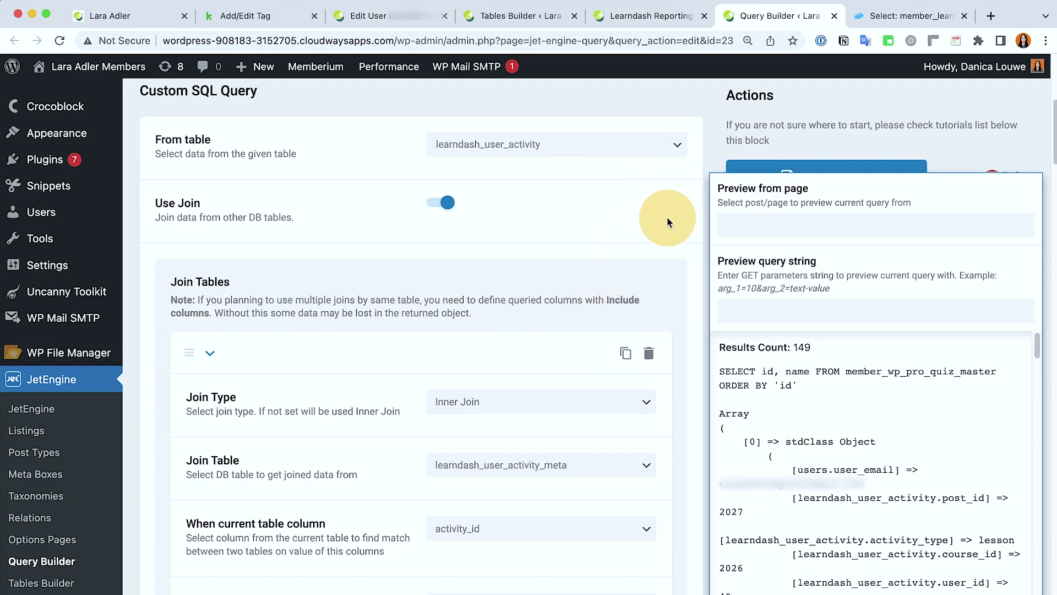
scroll(668, 222, up, 2)
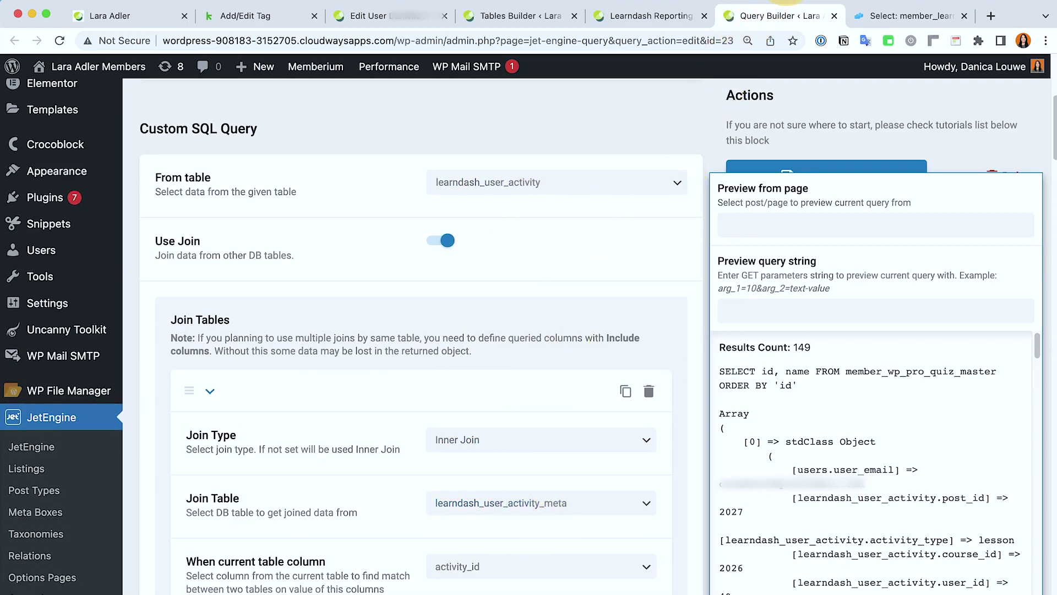
click(880, 17)
Review the further Join Tables blocks: users on ID = user_id and usermeta on user_id
scroll(739, 173, up, 1)
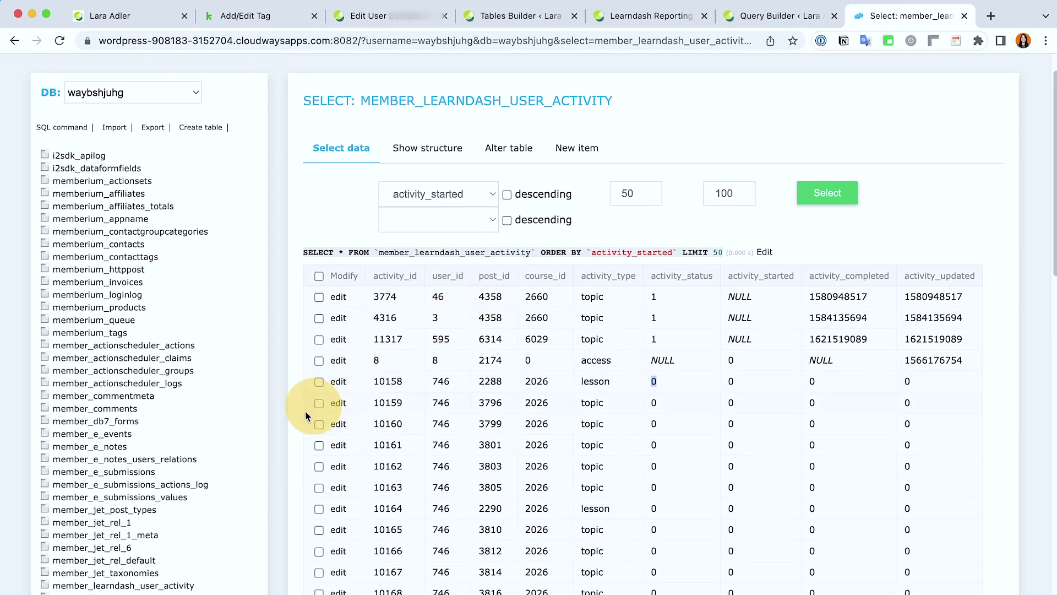
scroll(430, 306, down, 2)
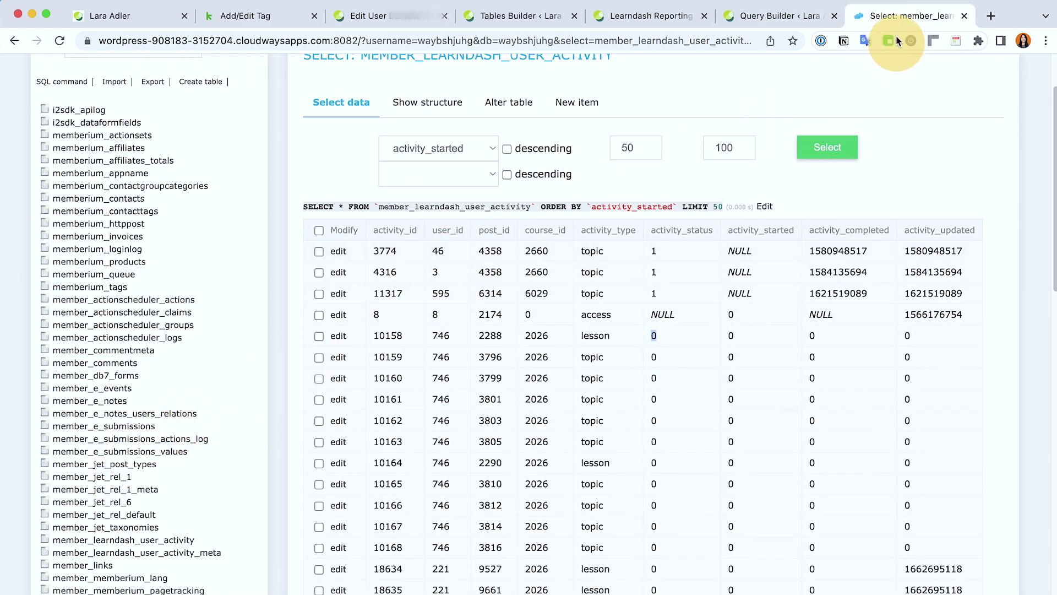
click(803, 16)
scroll(556, 294, down, 6)
scroll(556, 294, up, 1)
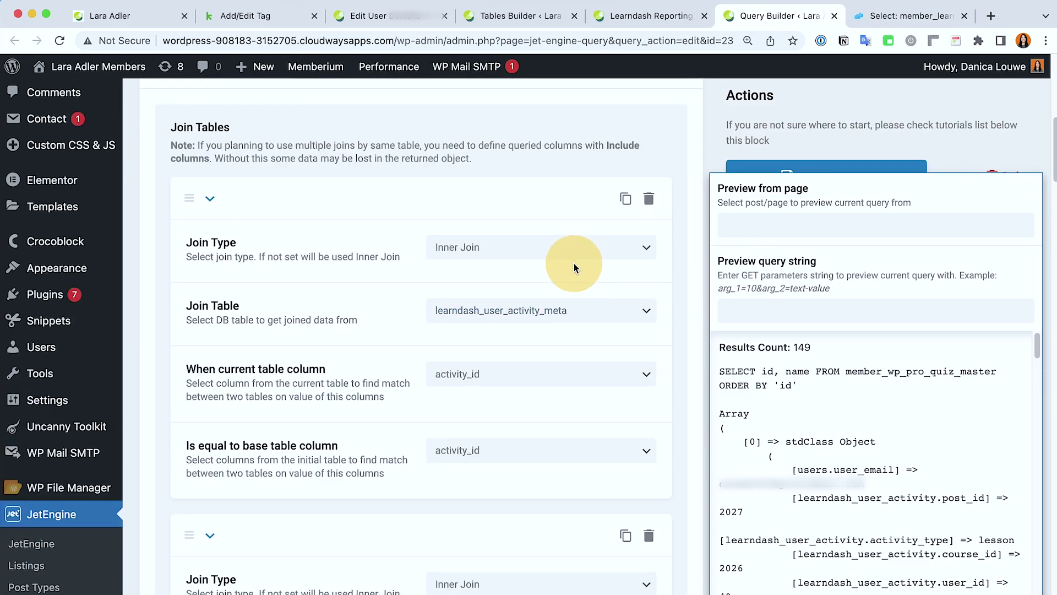
scroll(585, 303, down, 5)
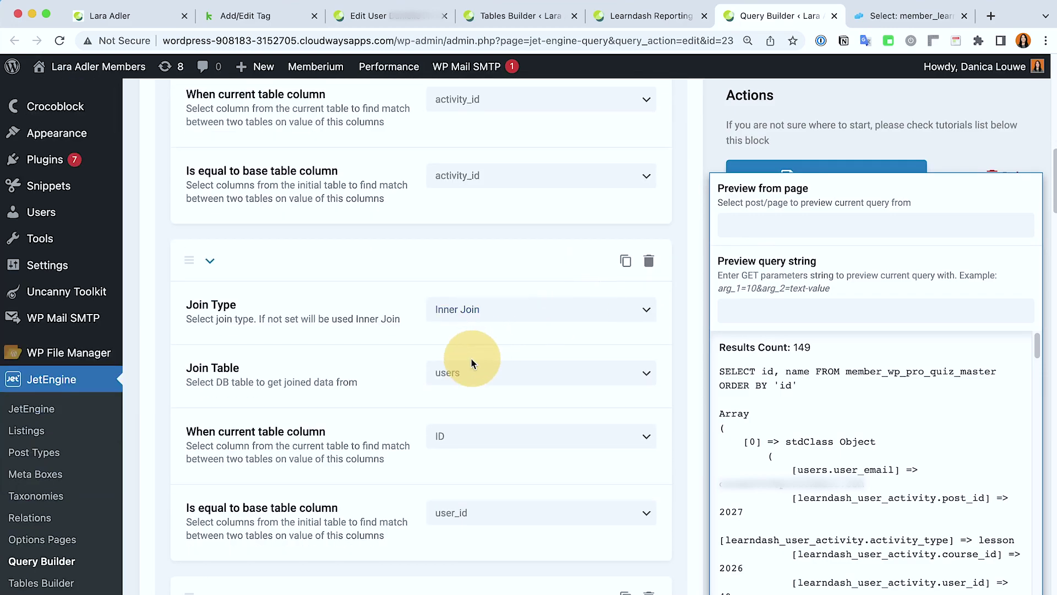
scroll(531, 307, down, 1)
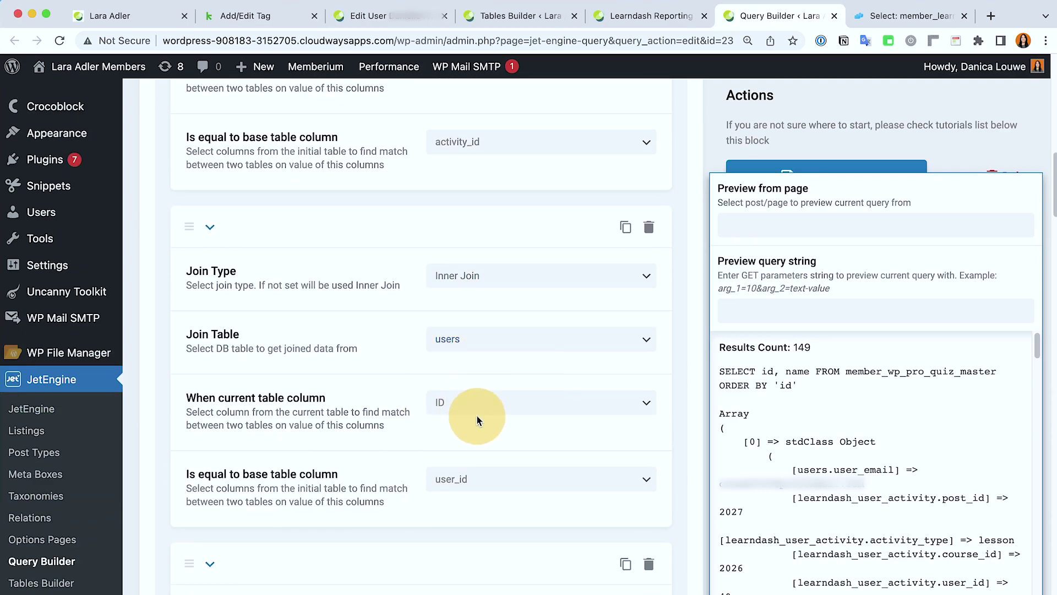
scroll(477, 419, down, 4)
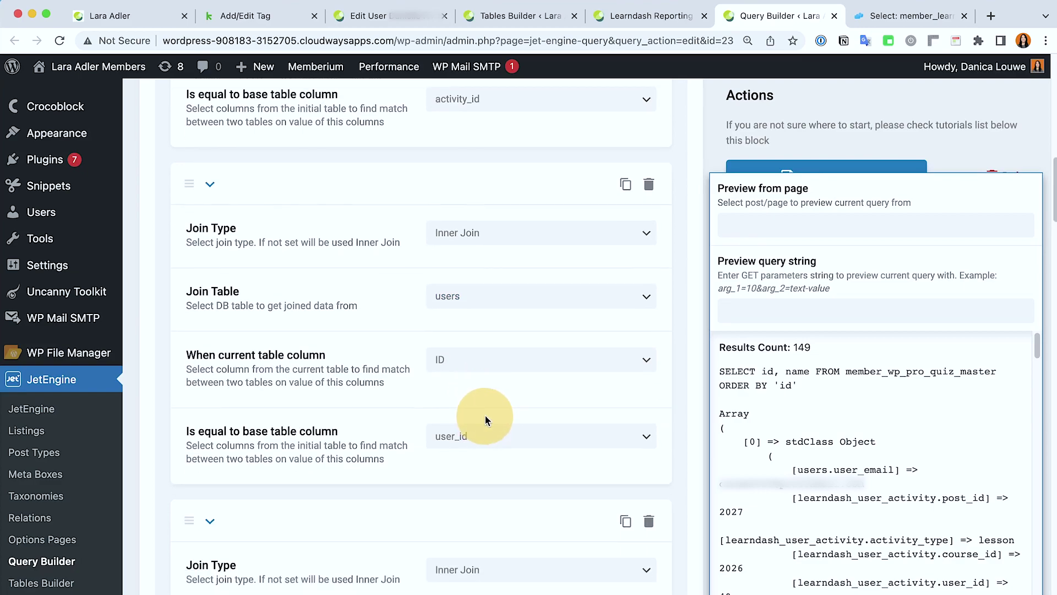
scroll(579, 484, down, 1)
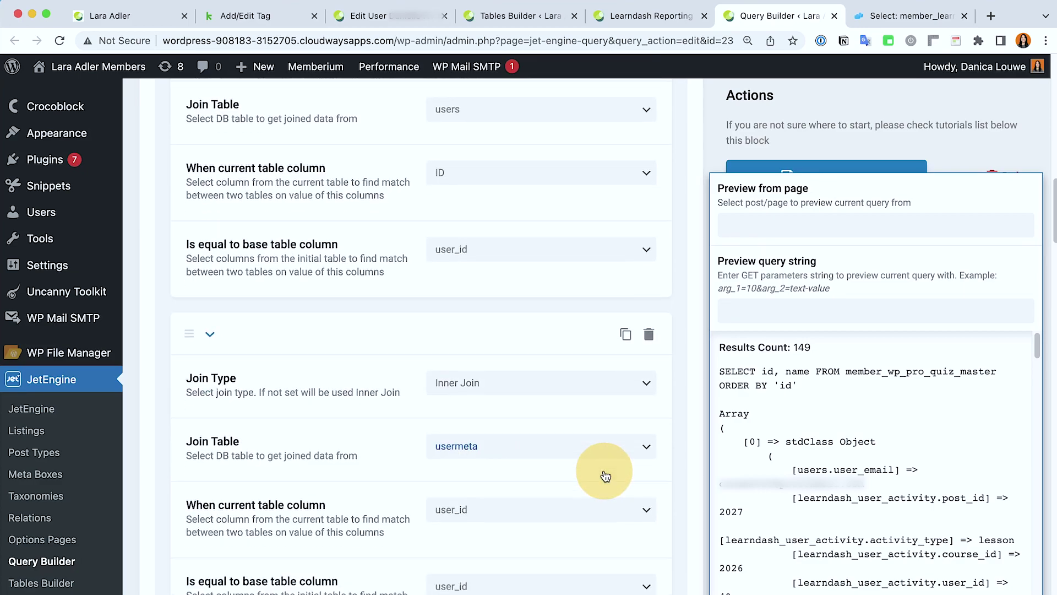
scroll(606, 449, down, 1)
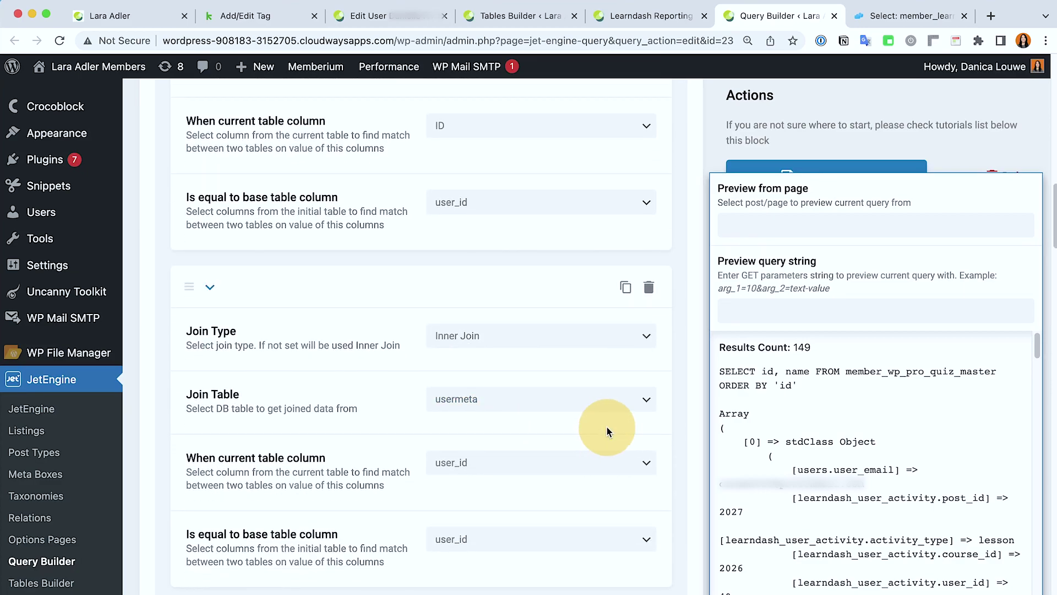
scroll(607, 427, up, 1)
Check the Where conditions course_id 2026 and activity_type lesson against Adminer's course 2026 rows
scroll(607, 427, down, 5)
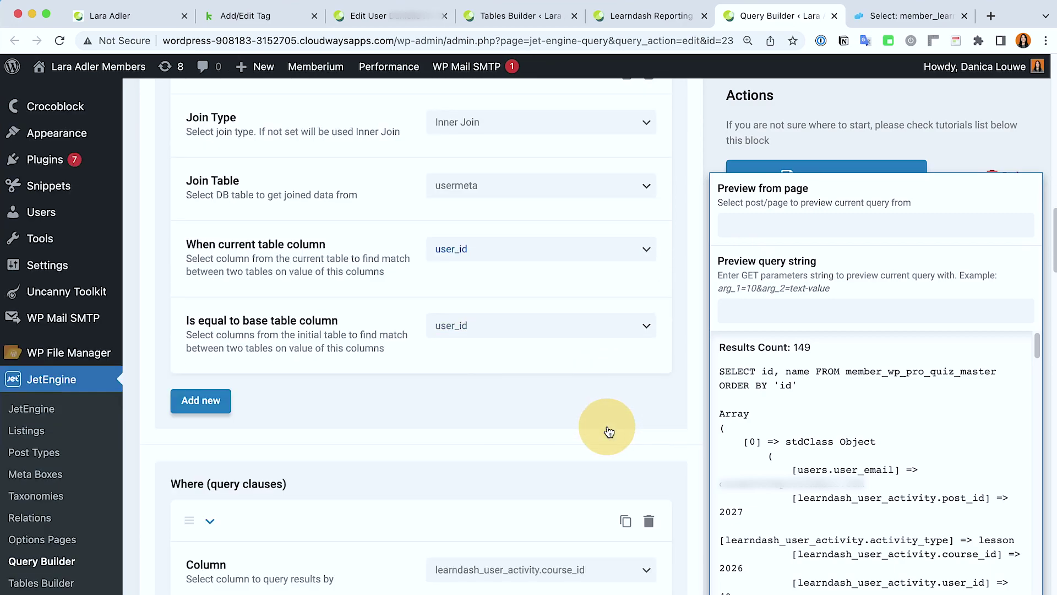
scroll(607, 427, down, 5)
scroll(503, 223, down, 1)
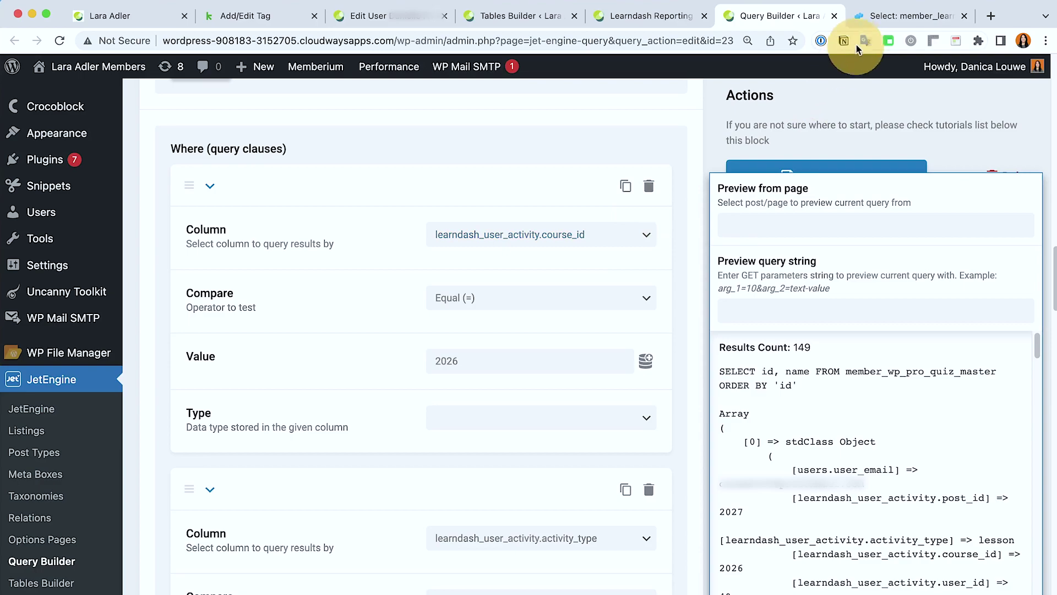
scroll(524, 215, up, 1)
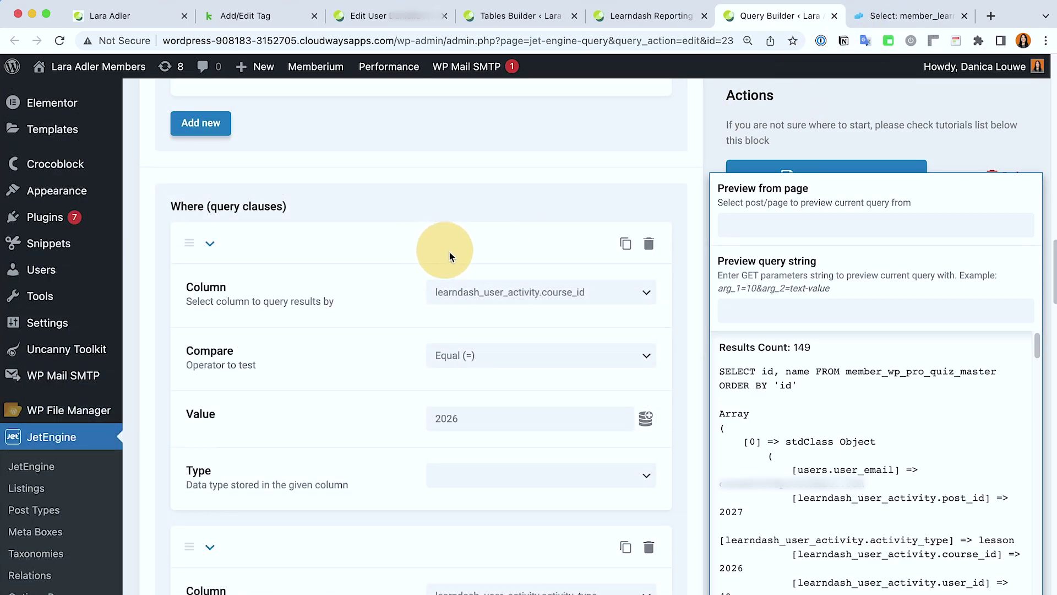
scroll(463, 270, down, 1)
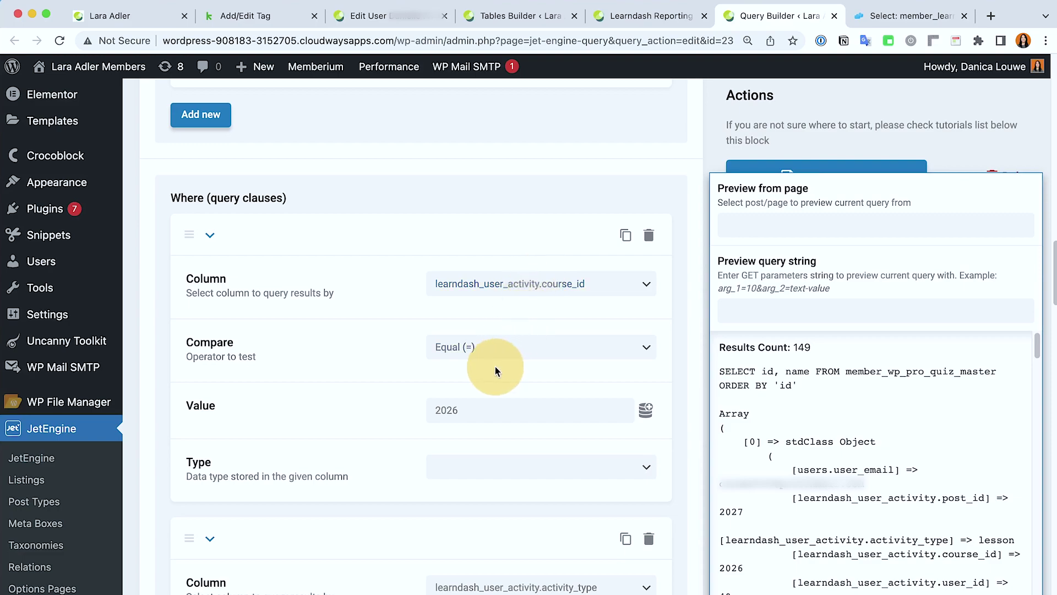
drag(469, 410, 405, 416)
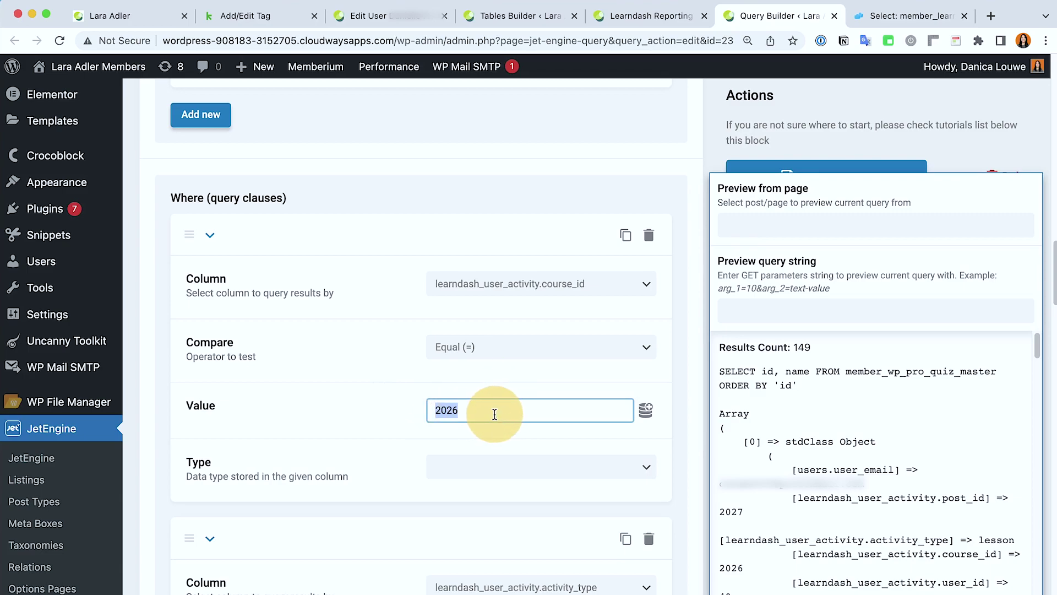
scroll(495, 413, down, 4)
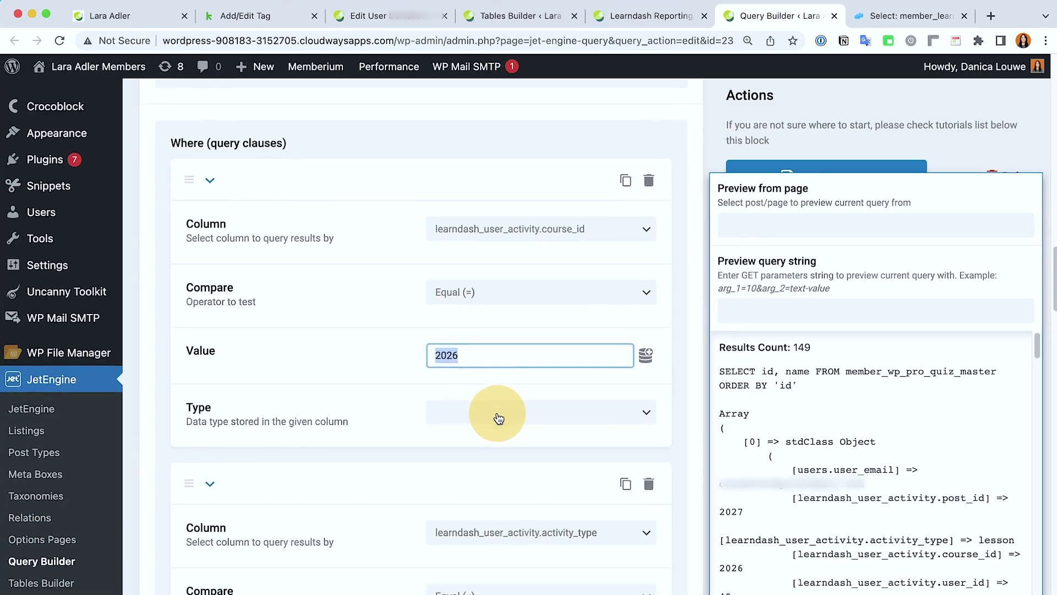
scroll(548, 383, down, 2)
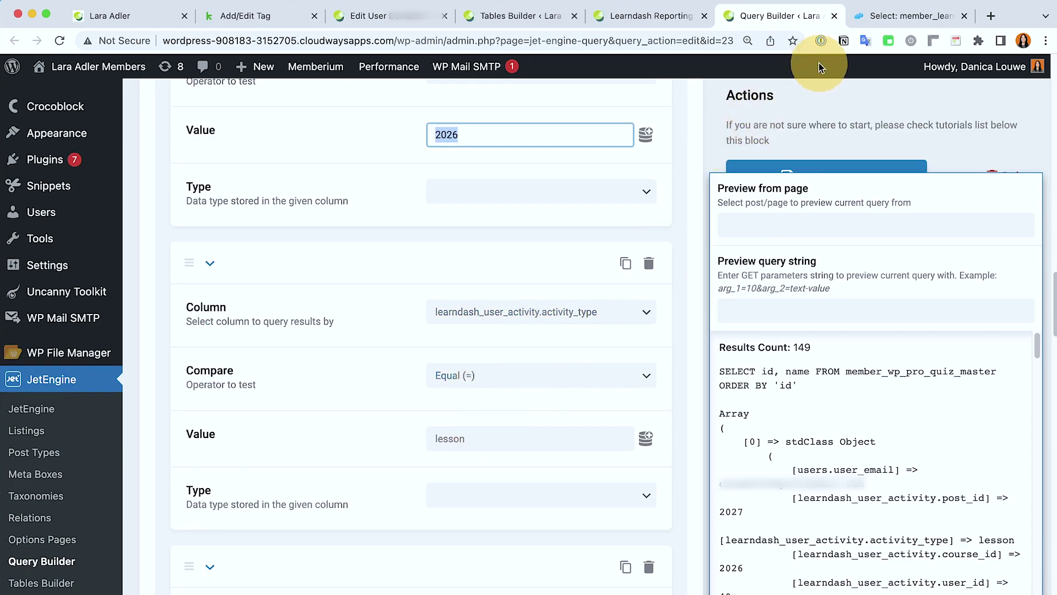
click(869, 17)
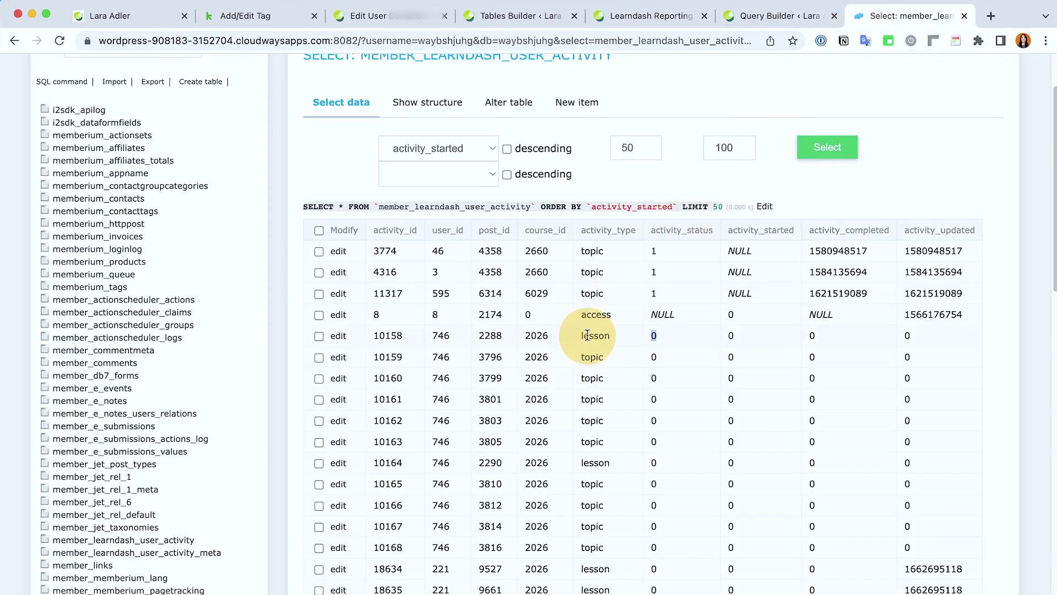
Compare the query's where clauses with the user activity data in Adminer
click(744, 25)
scroll(547, 330, down, 5)
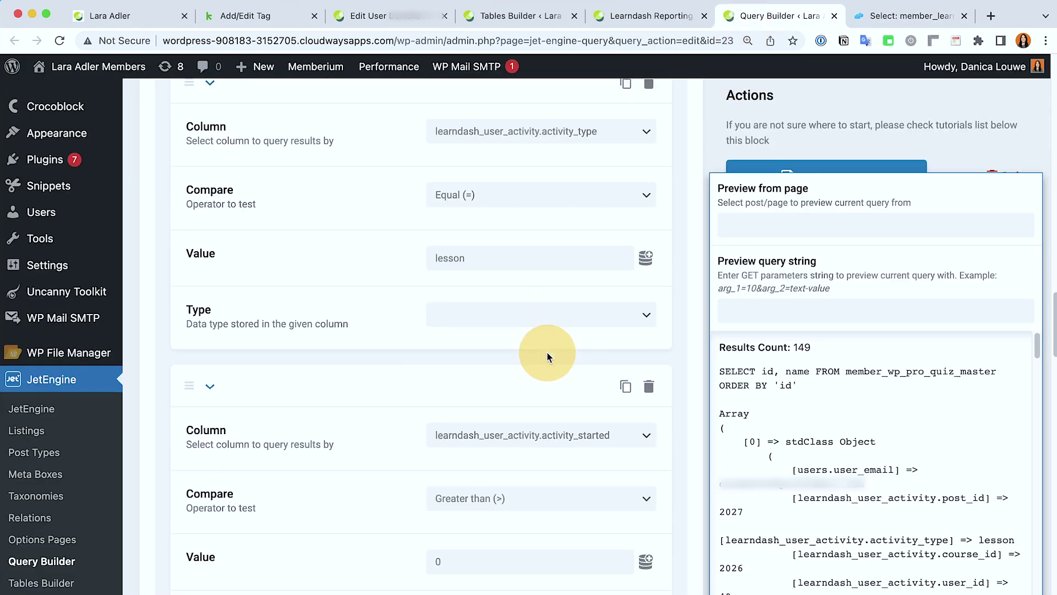
scroll(573, 440, down, 4)
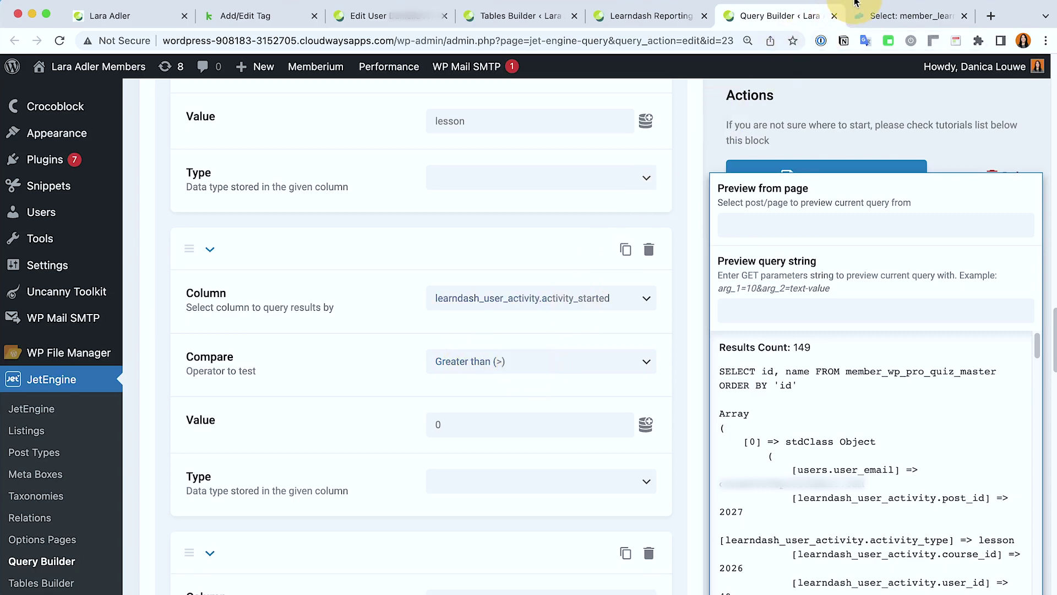
click(856, 16)
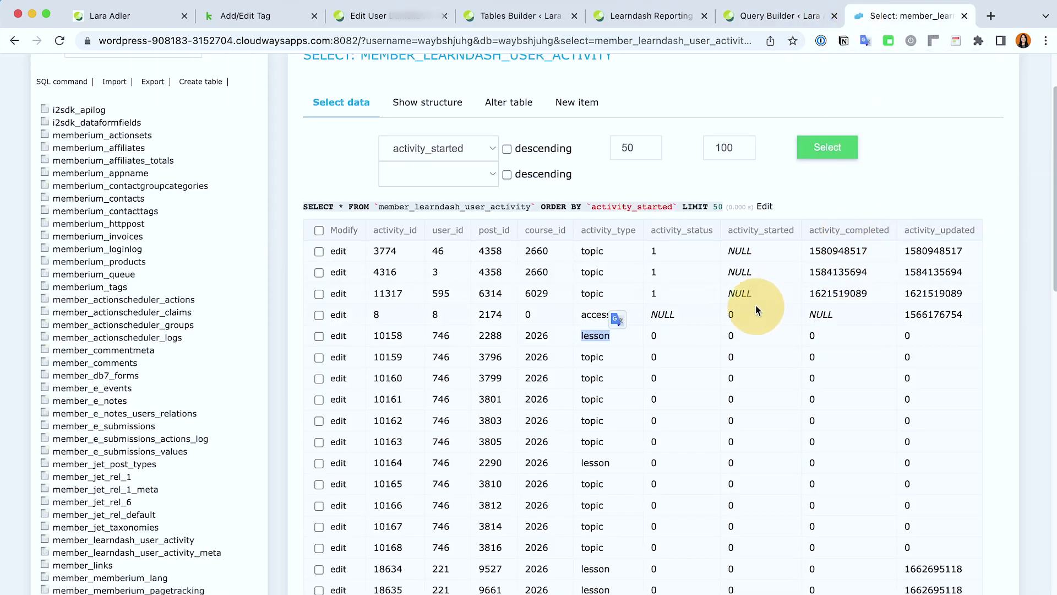
click(796, 17)
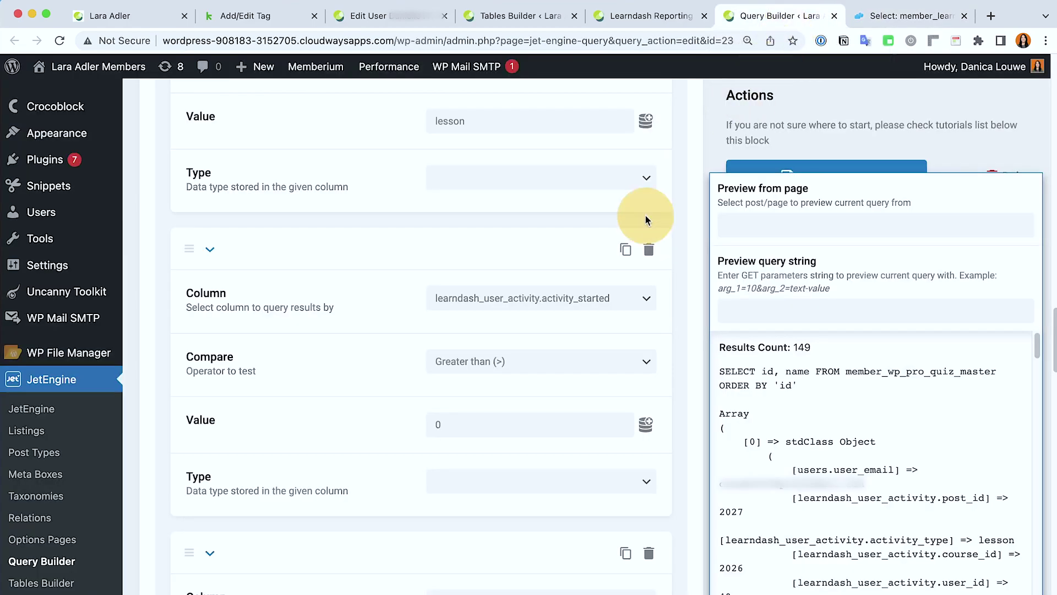
scroll(564, 342, down, 5)
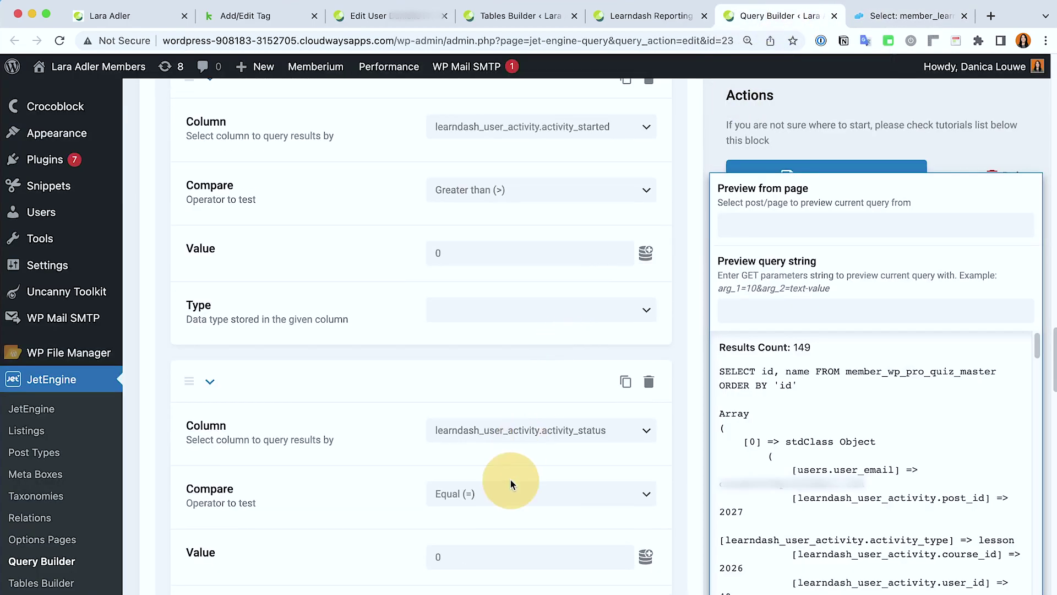
scroll(586, 430, down, 2)
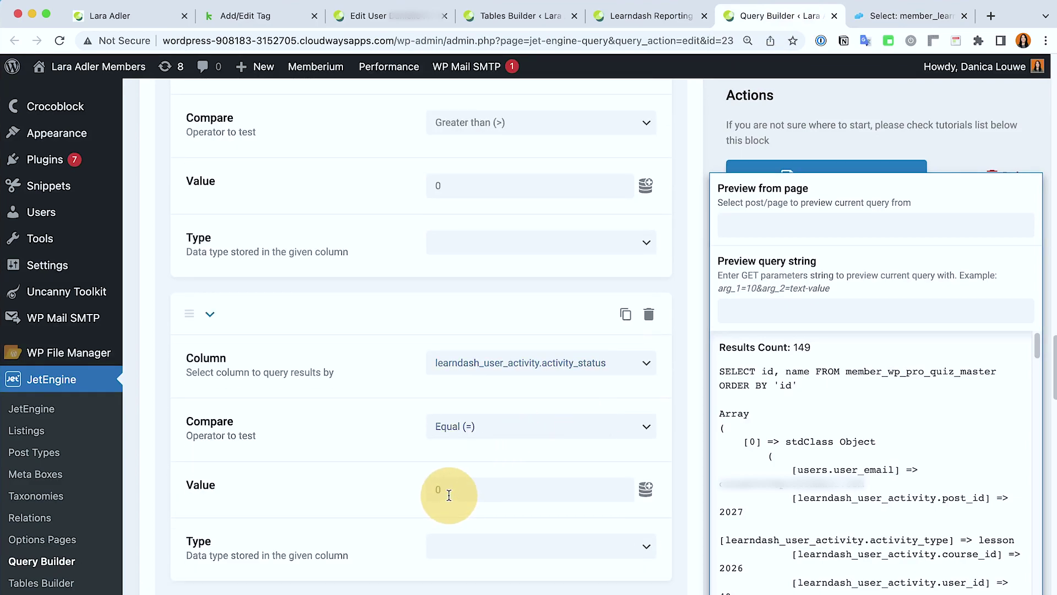
Confirm lesson row 10158 has activity_status 0, matching the query's activity_status = 0 condition
click(870, 15)
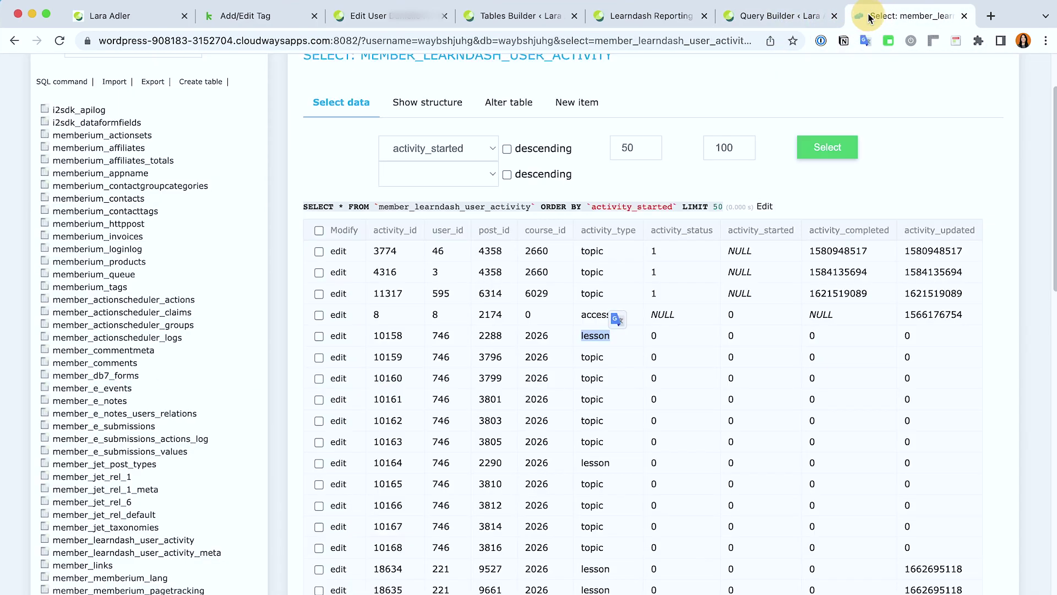
click(652, 335)
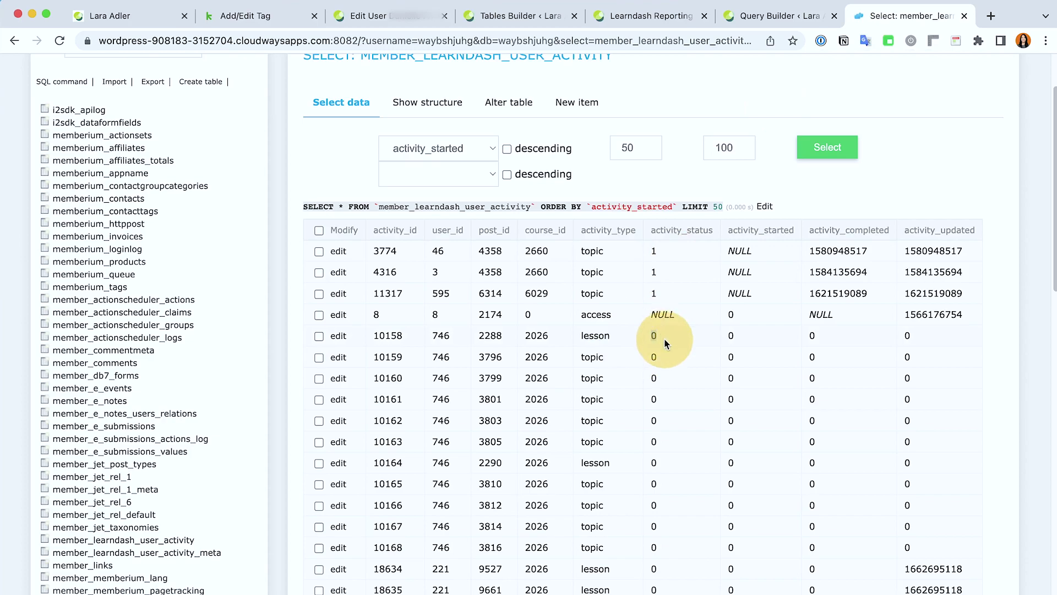
click(666, 335)
click(782, 22)
scroll(474, 394, down, 7)
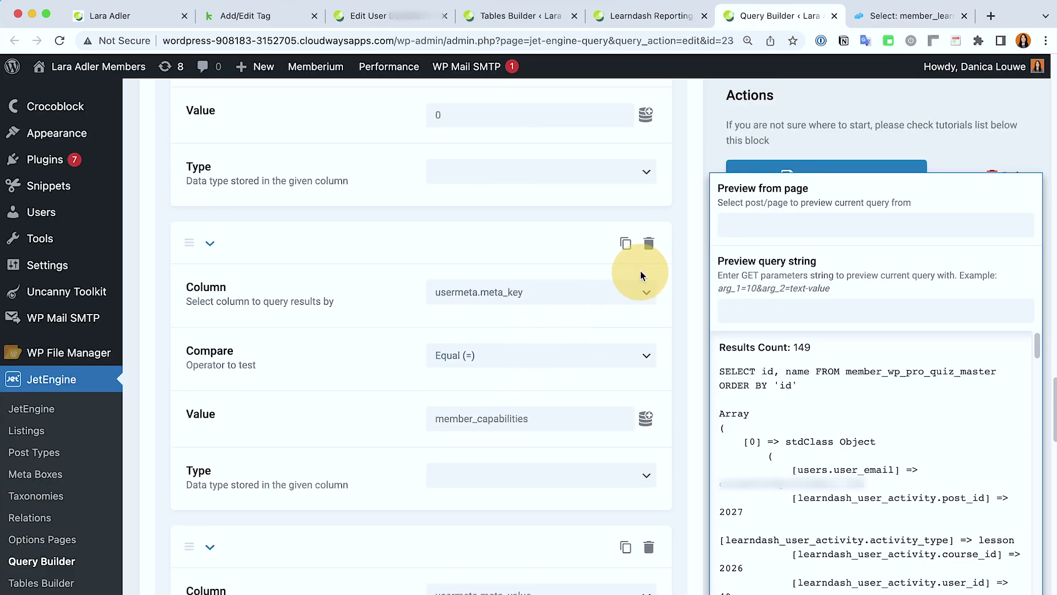
scroll(633, 273, down, 3)
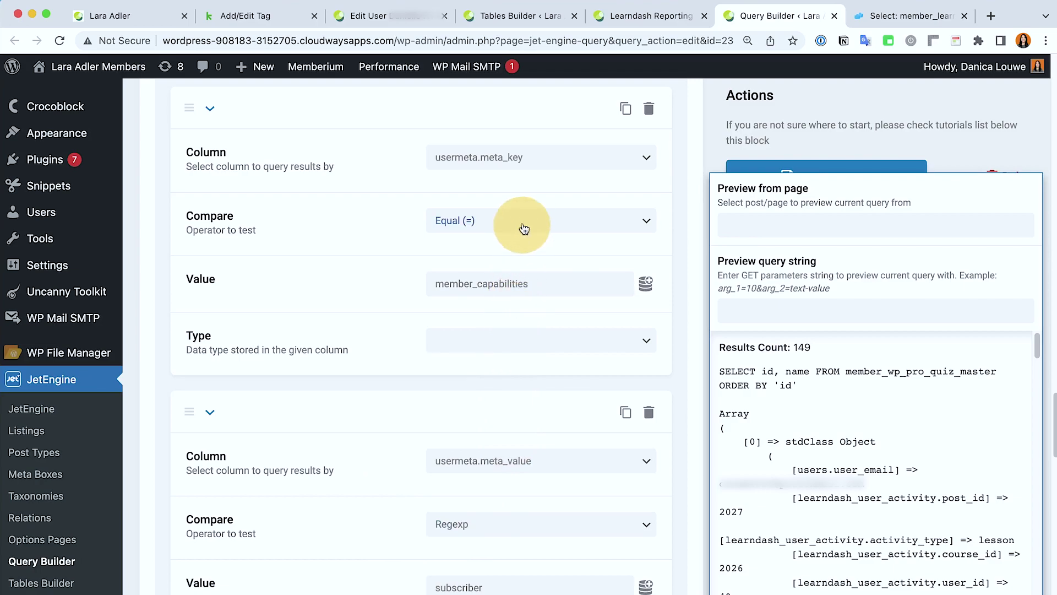
scroll(537, 292, down, 2)
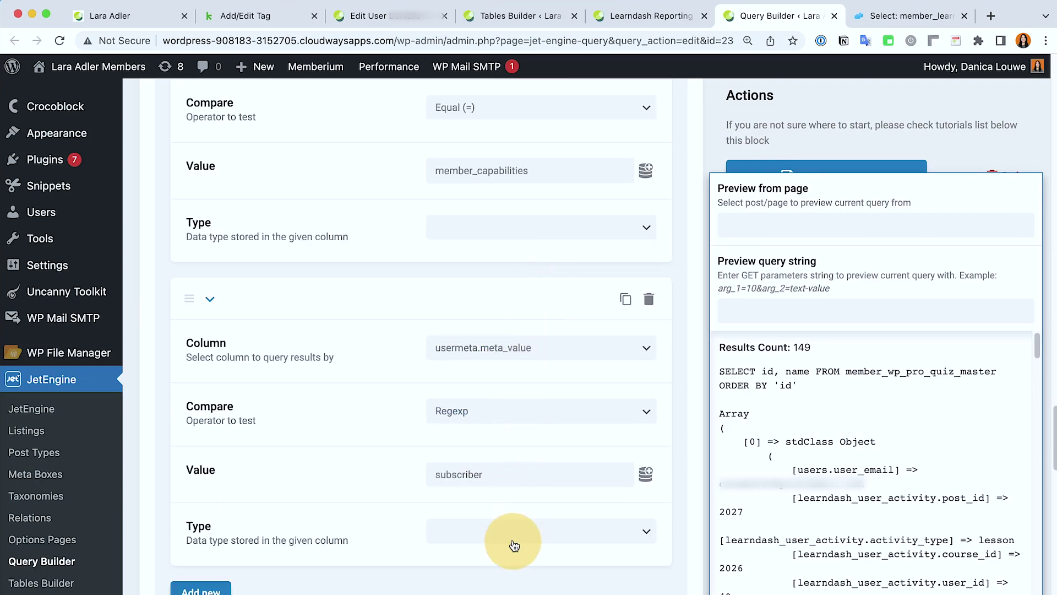
scroll(518, 449, up, 1)
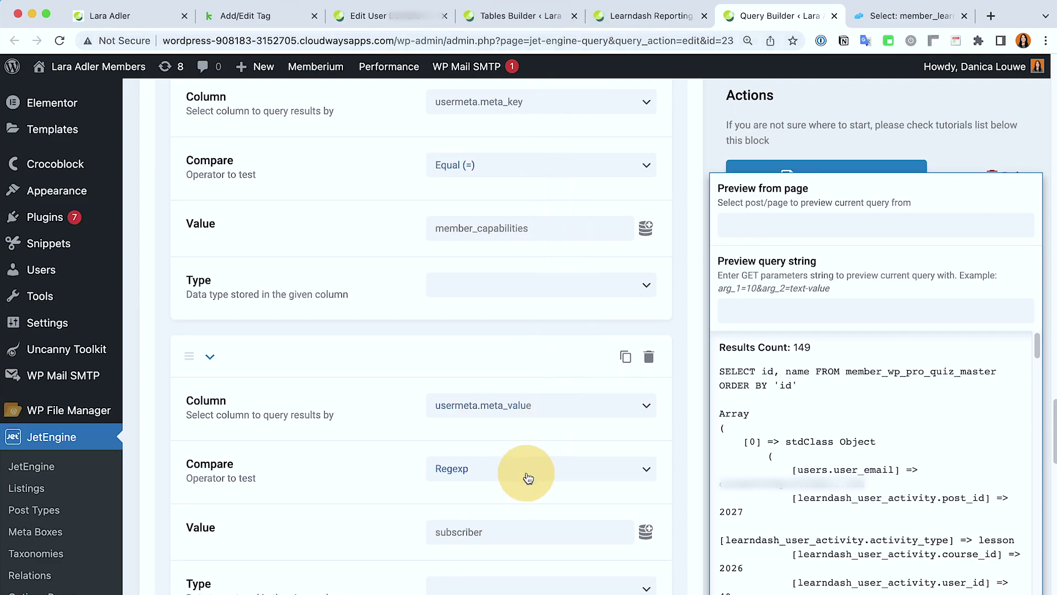
scroll(527, 472, down, 3)
scroll(528, 468, down, 3)
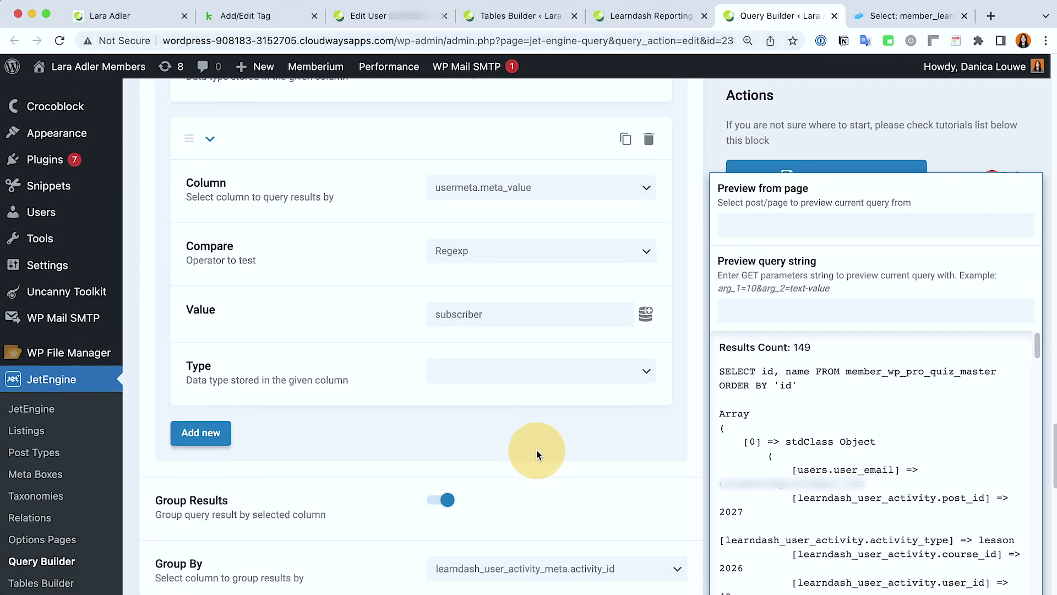
scroll(545, 450, down, 10)
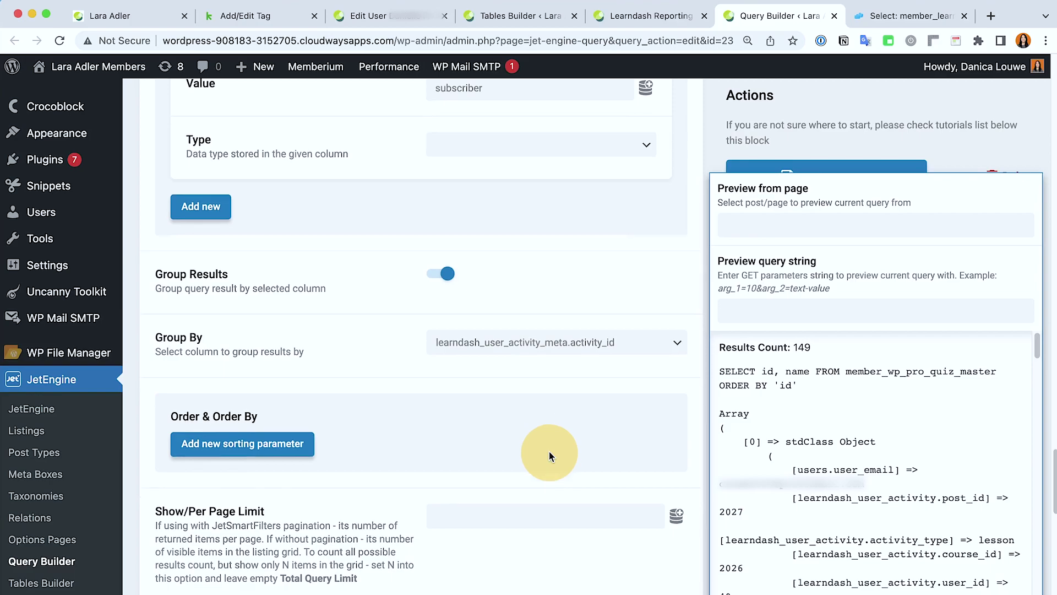
scroll(550, 451, down, 4)
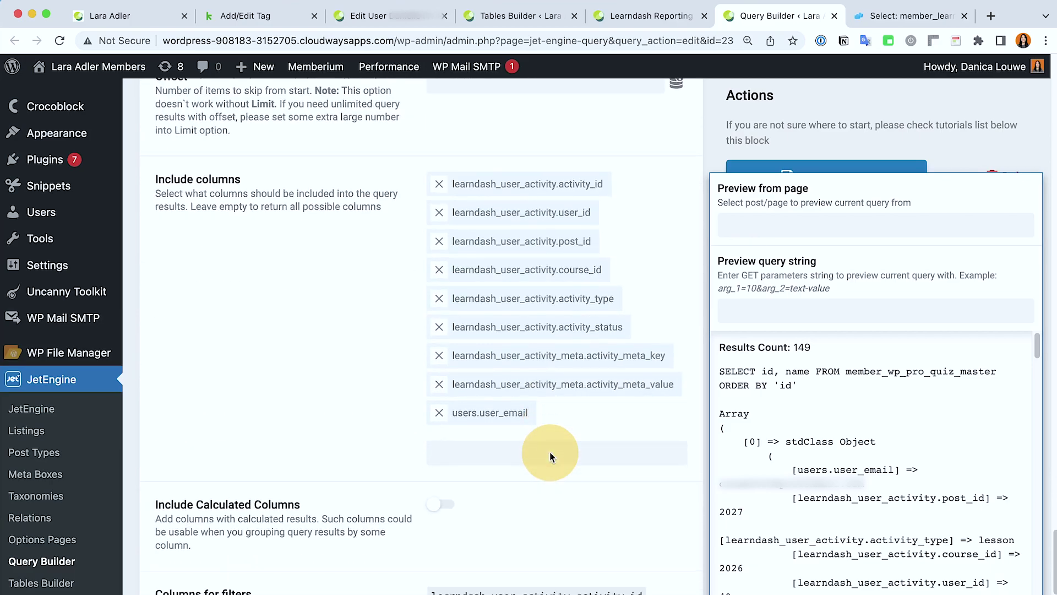
scroll(551, 450, down, 10)
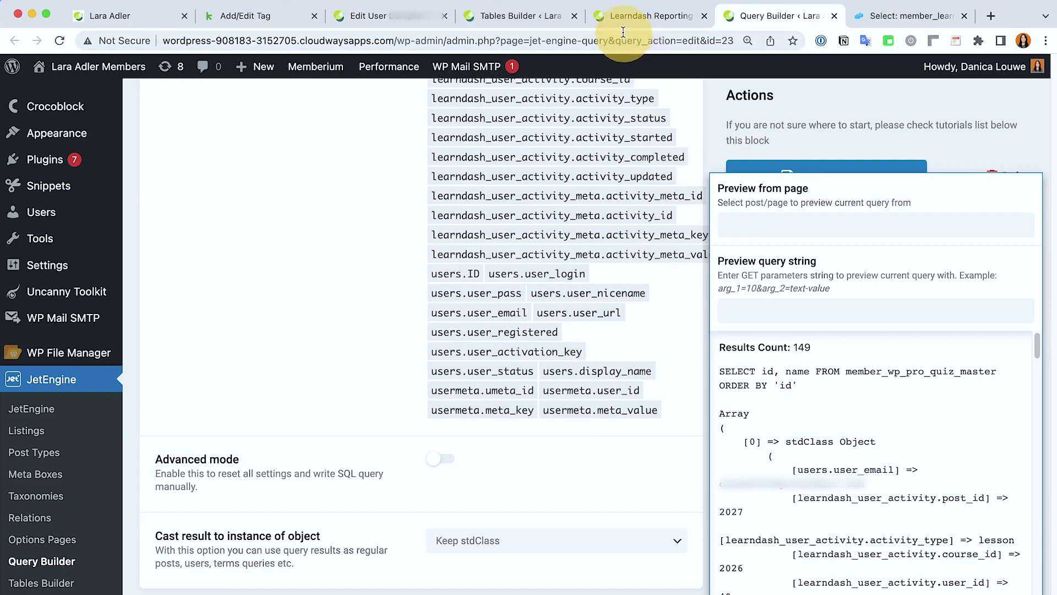
Check the reporting page's 'Module 3:' search, then open the table's general settings and Columns in Tables Builder
click(657, 19)
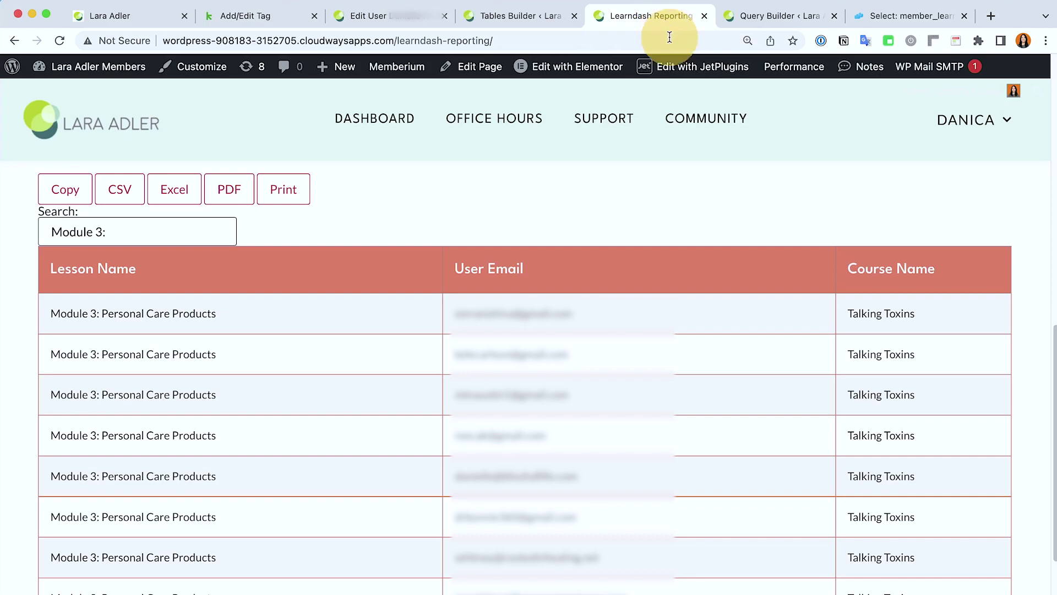
click(150, 227)
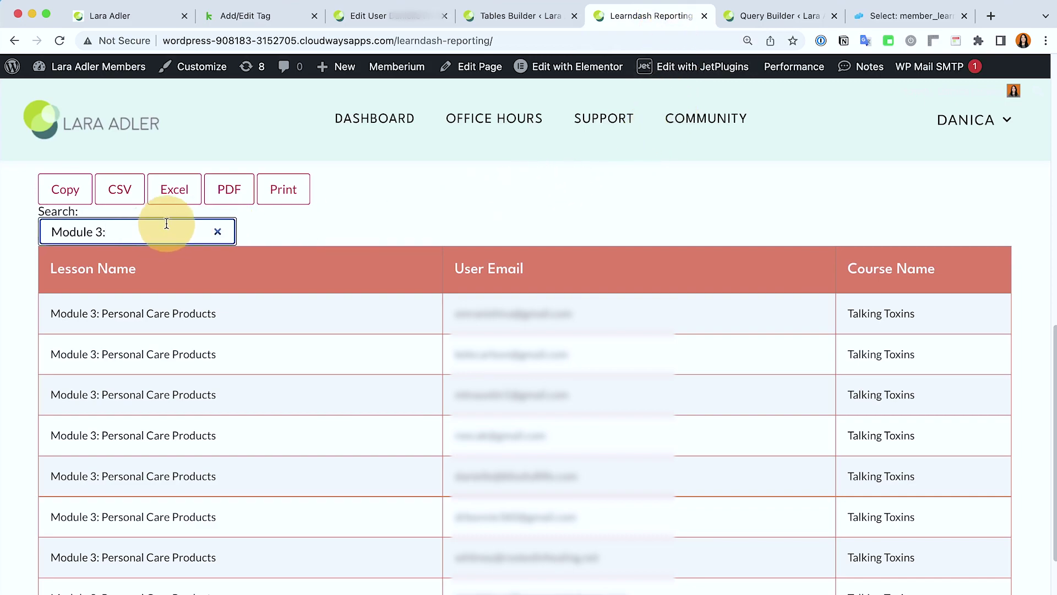
scroll(616, 181, down, 1)
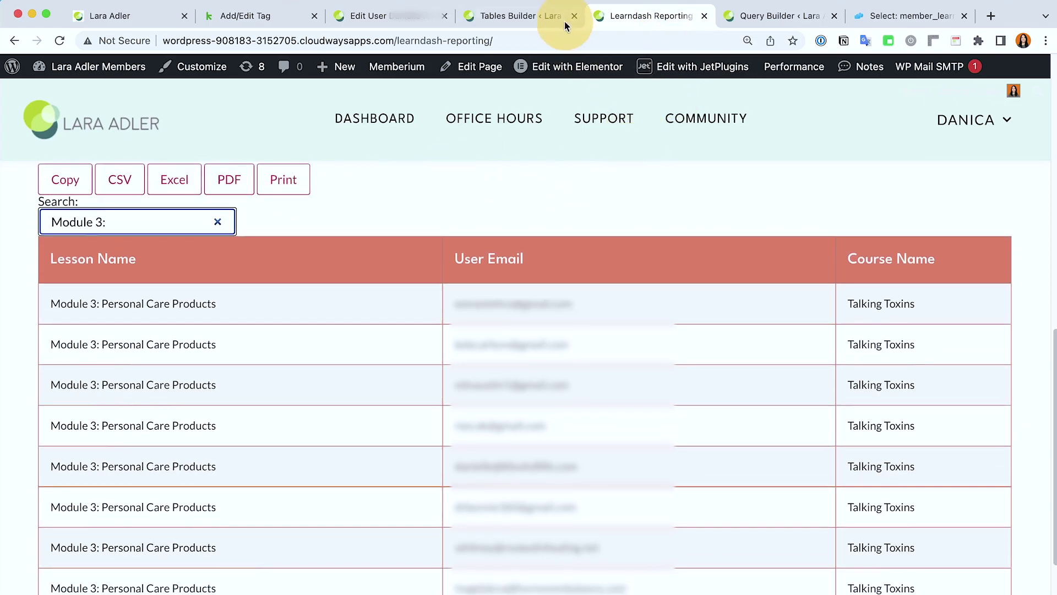
click(550, 18)
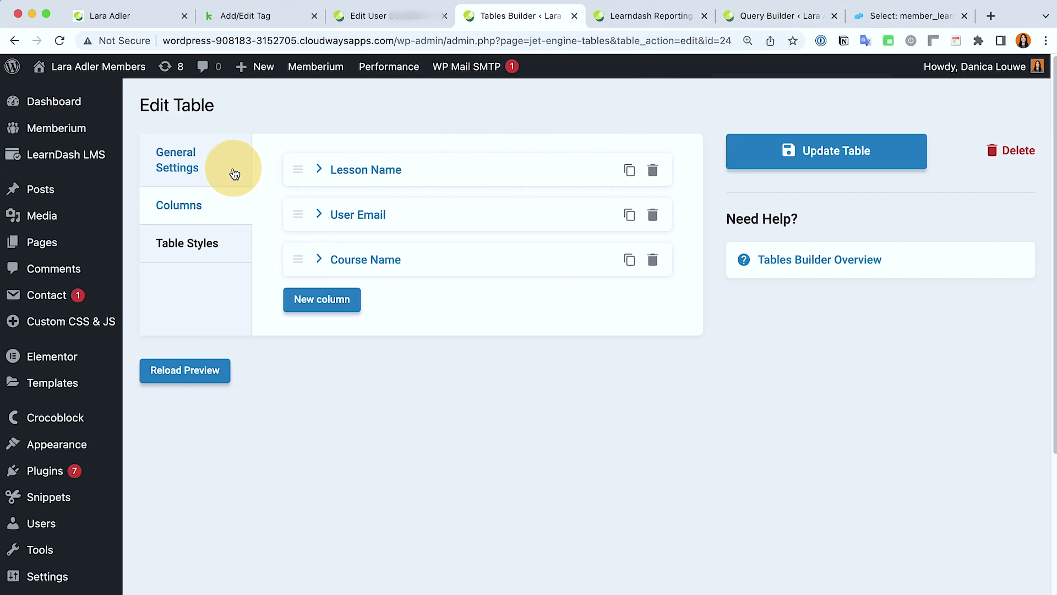
click(190, 161)
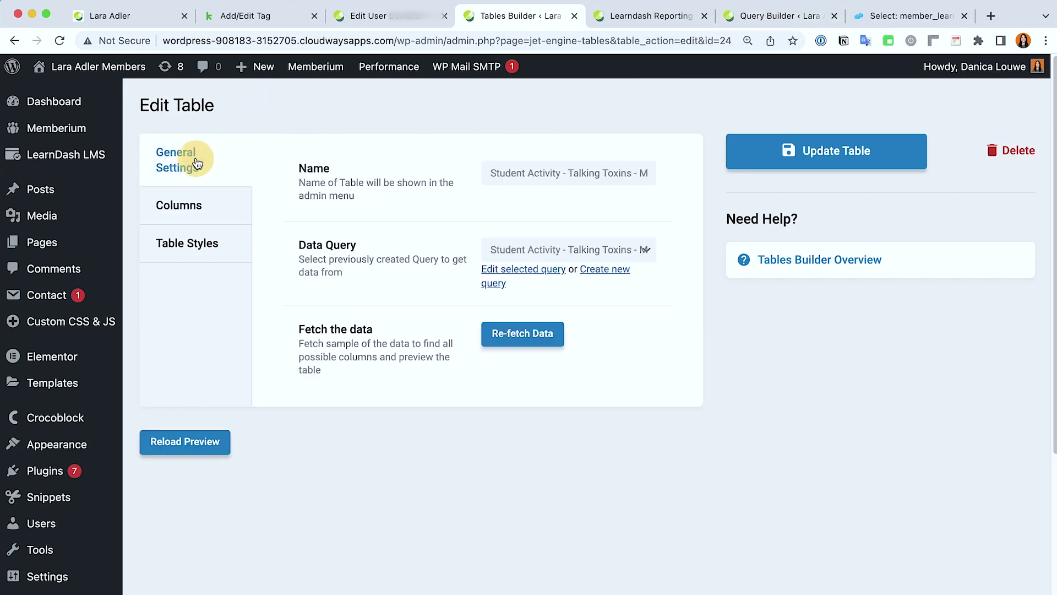
click(225, 203)
Expand the Lesson Name, User Email and Course Name columns to see their raw fields and 'Get post/page title' filters
click(388, 161)
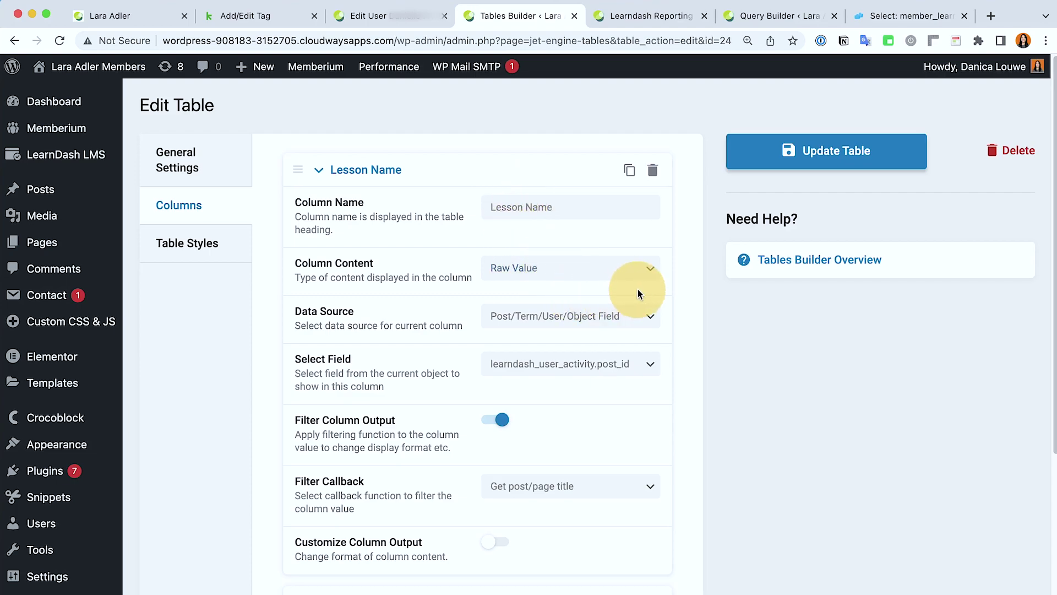
scroll(655, 323, down, 1)
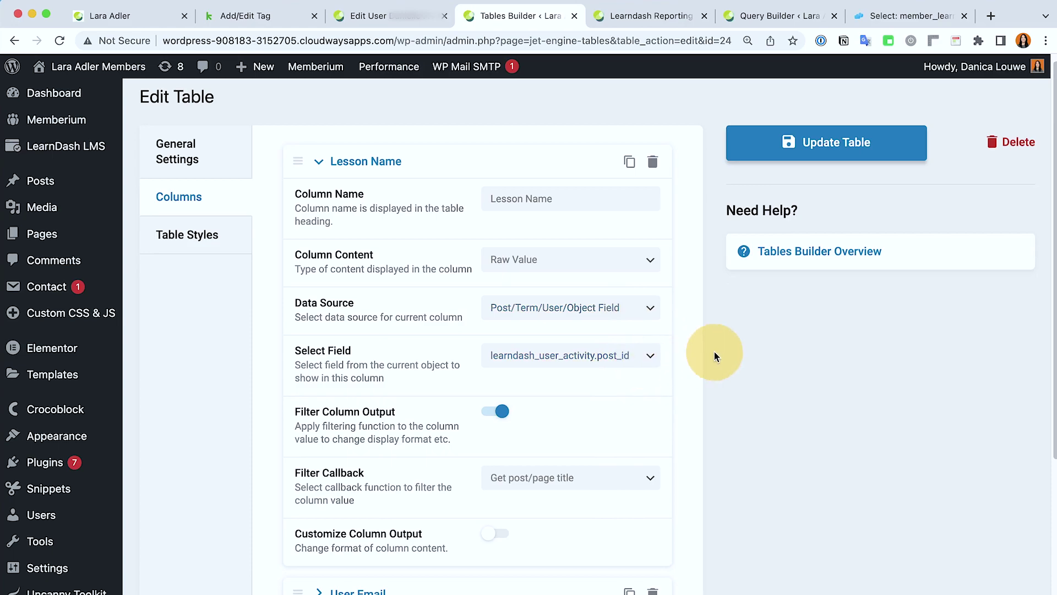
scroll(714, 352, down, 3)
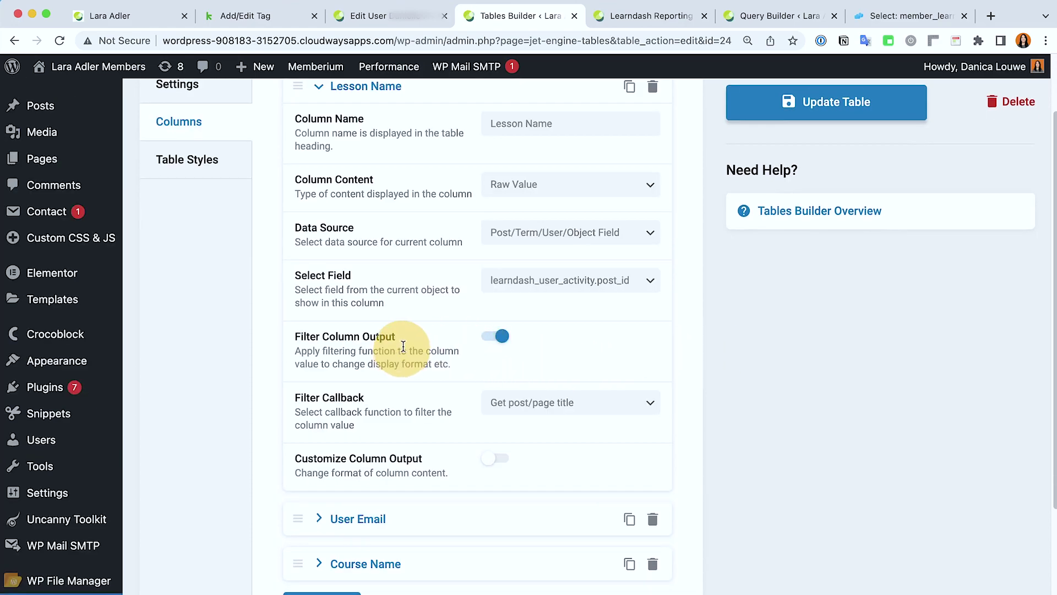
scroll(649, 384, down, 3)
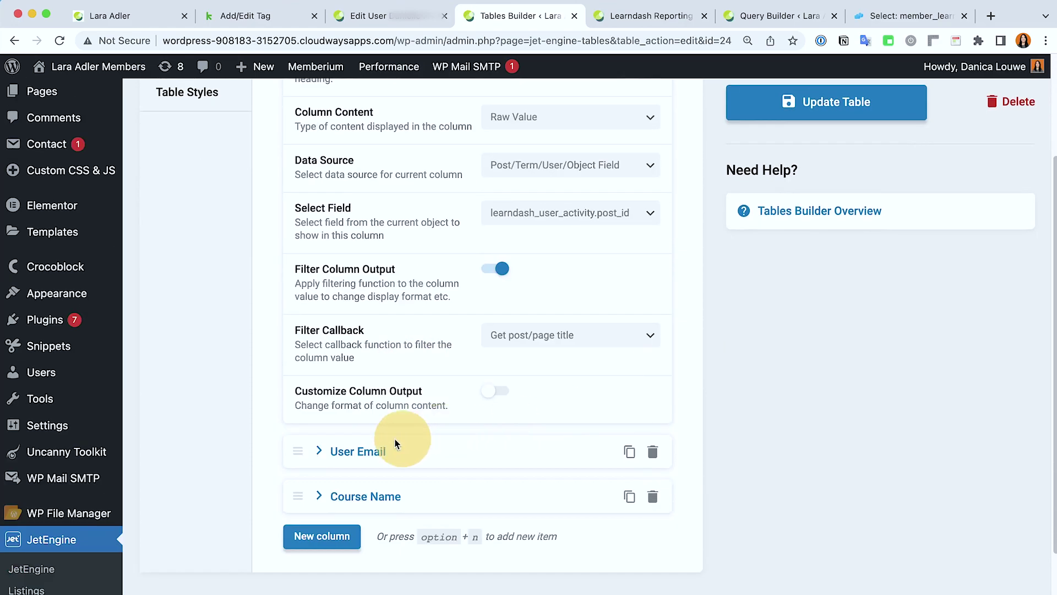
click(315, 447)
scroll(579, 357, down, 5)
scroll(579, 357, down, 4)
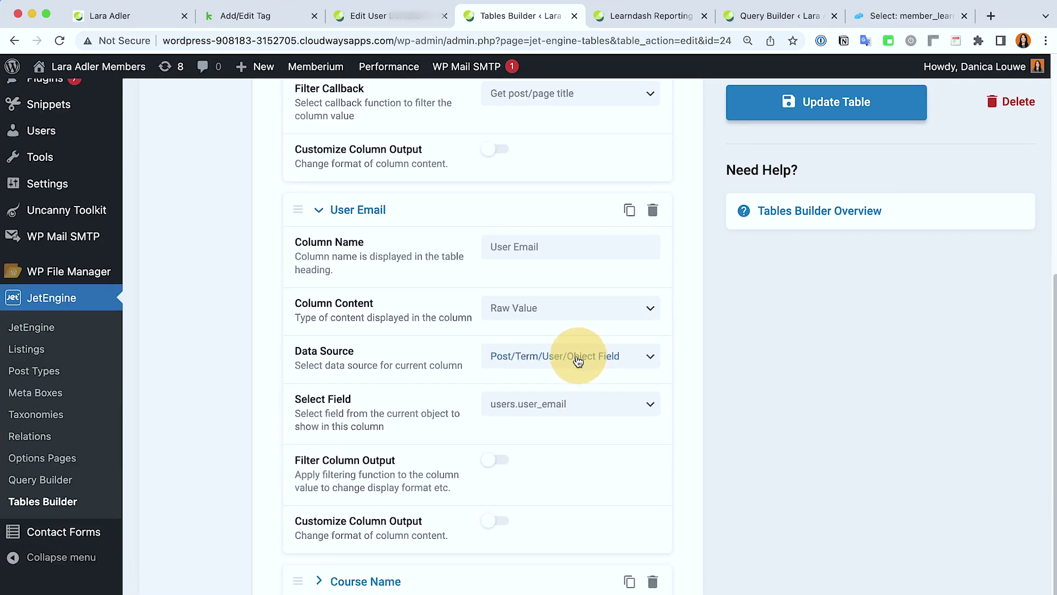
click(319, 543)
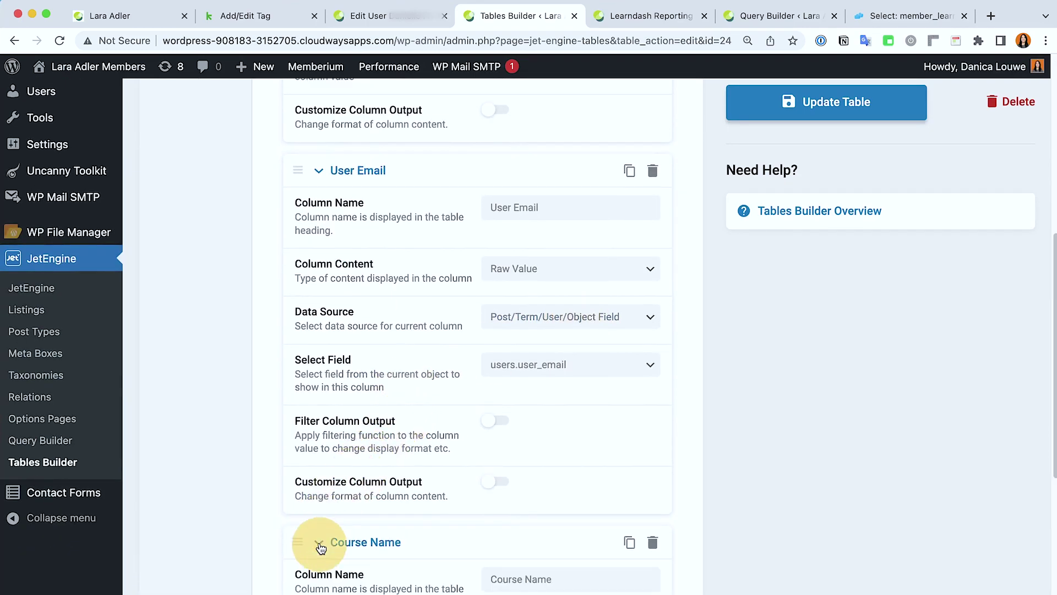
scroll(361, 449, down, 3)
scroll(360, 453, down, 5)
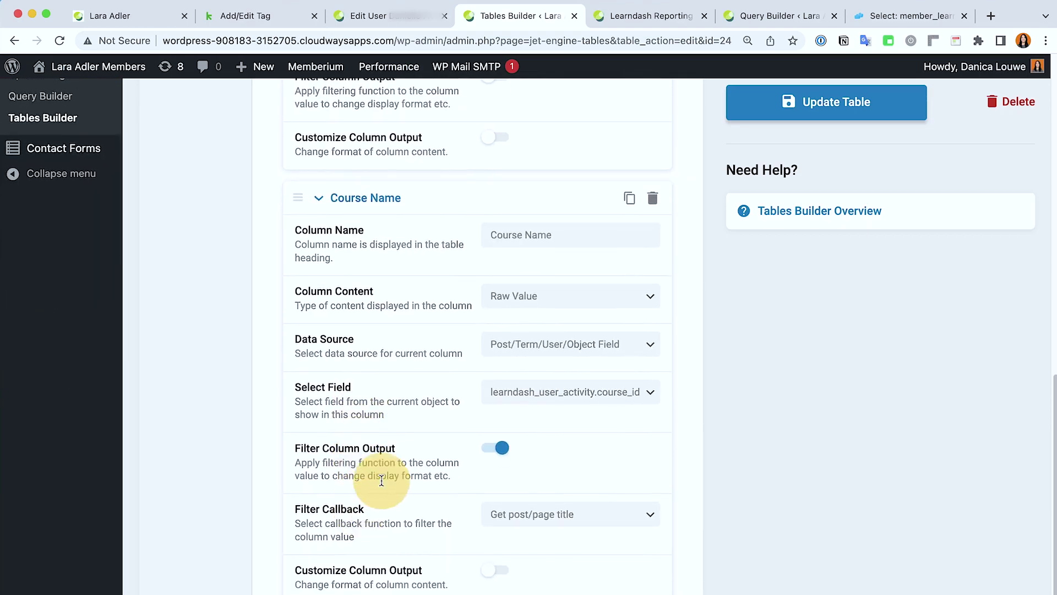
Search the reporting table for 'module 1:' and confirm it shows 69 of 149 entries
click(626, 20)
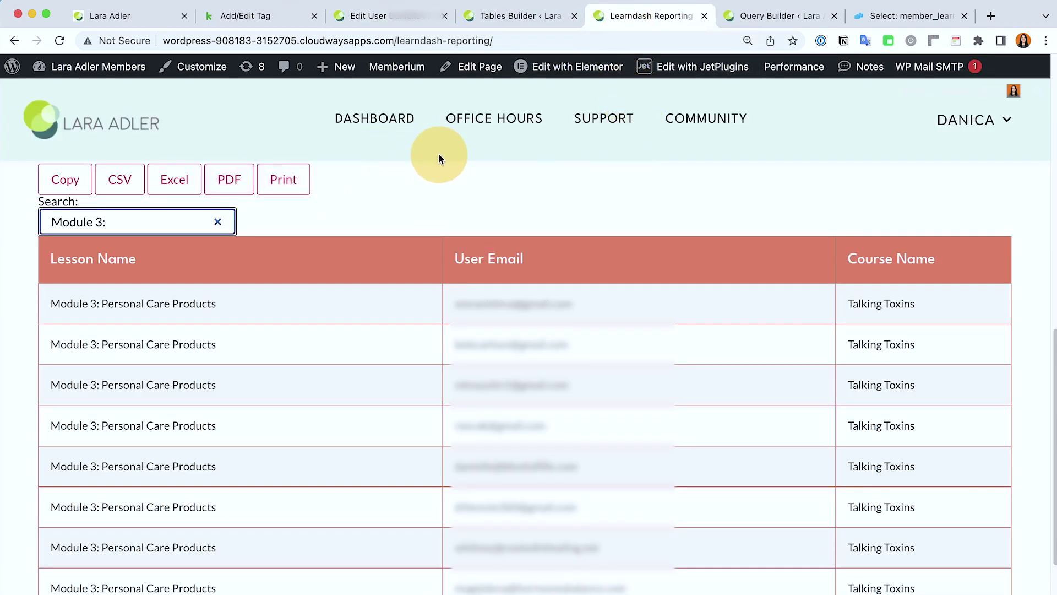
key(super+a)
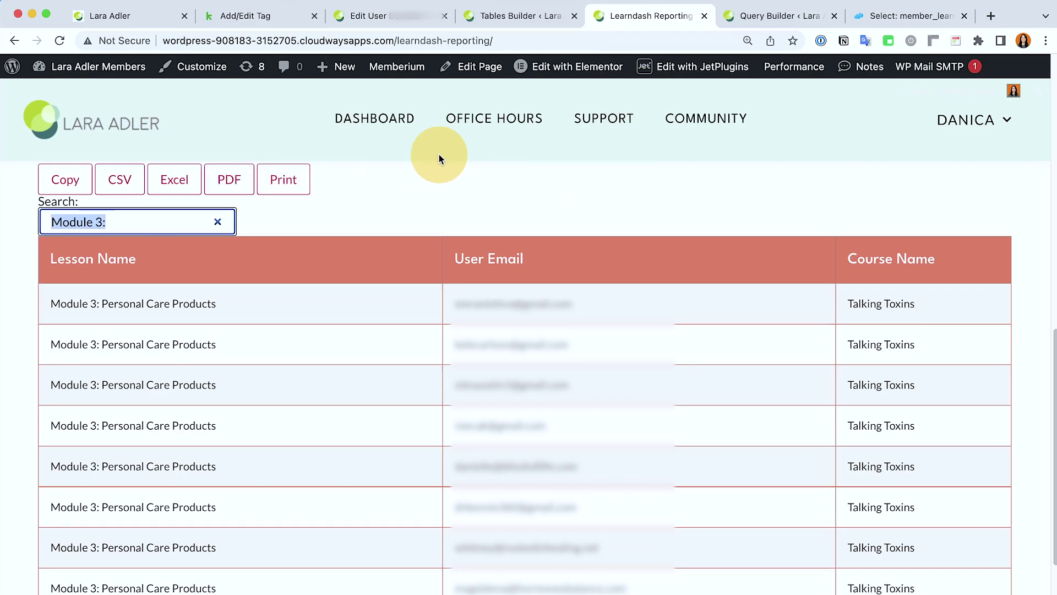
text(mo)
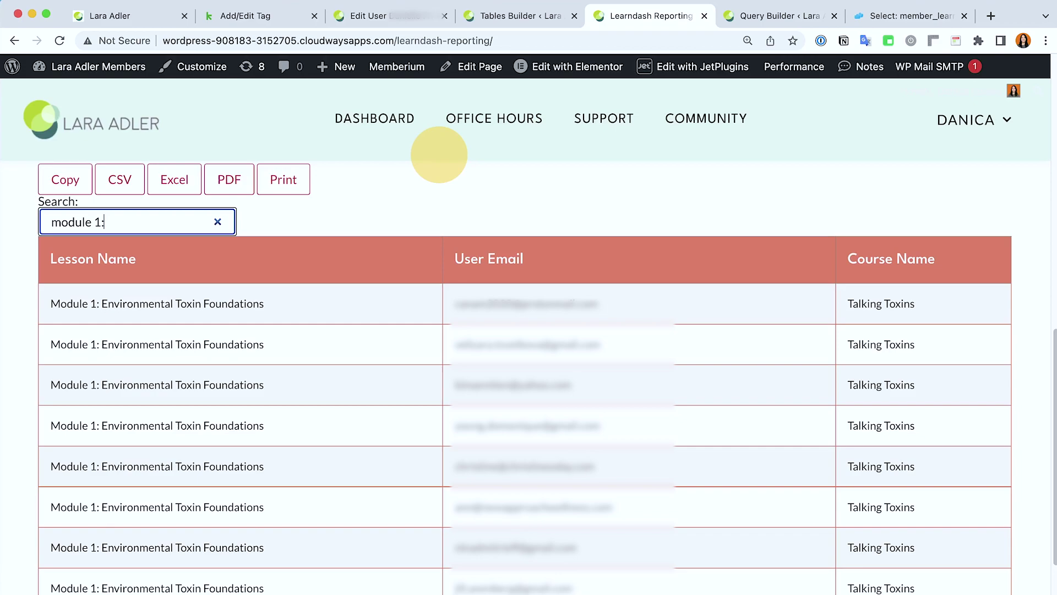
text(dule 1:)
scroll(448, 318, down, 4)
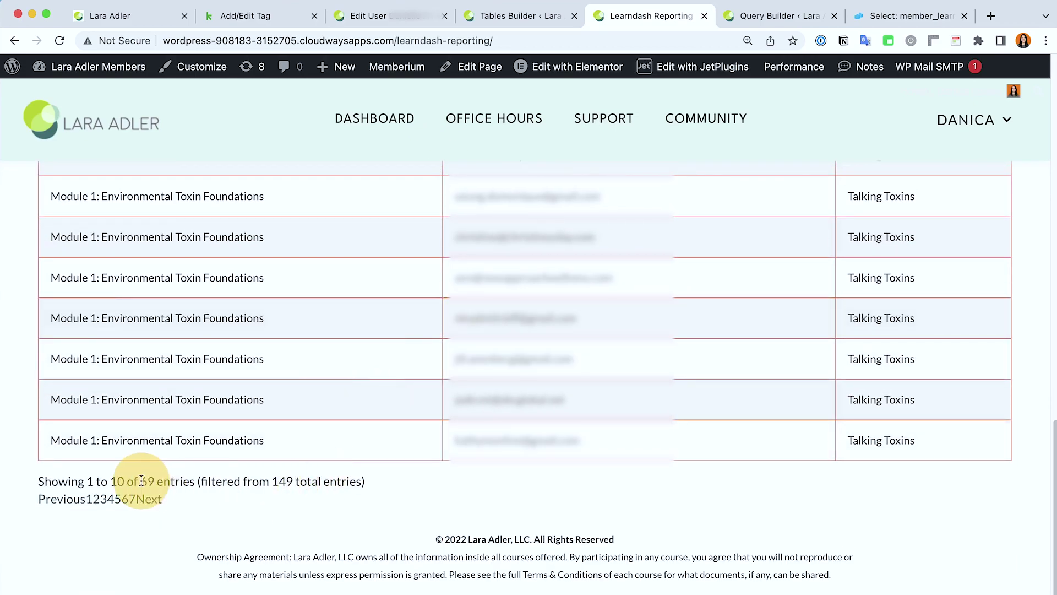
drag(142, 479, 155, 482)
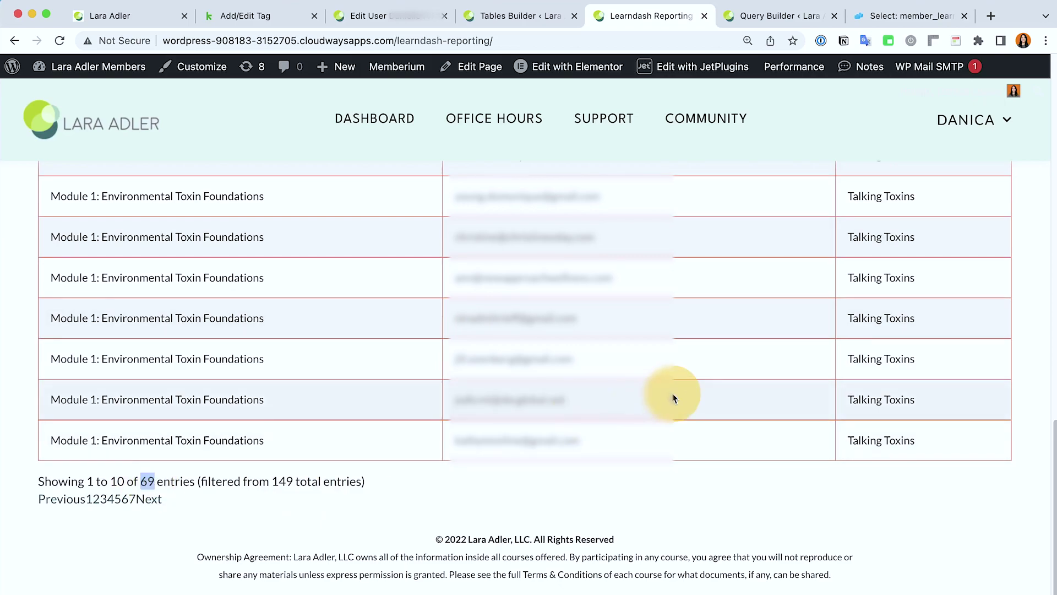
scroll(672, 396, up, 1)
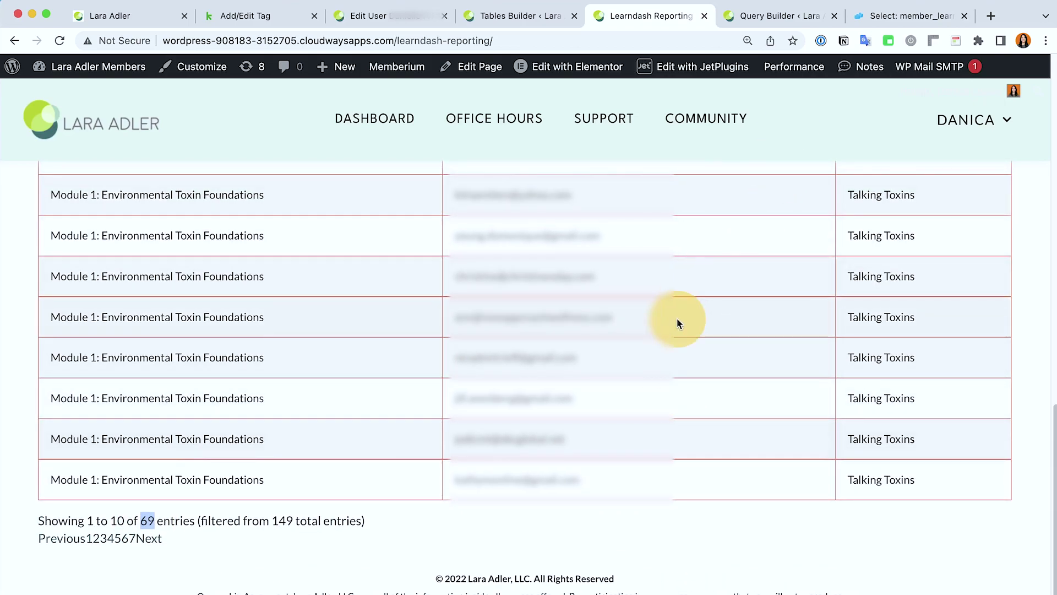
scroll(679, 323, up, 1)
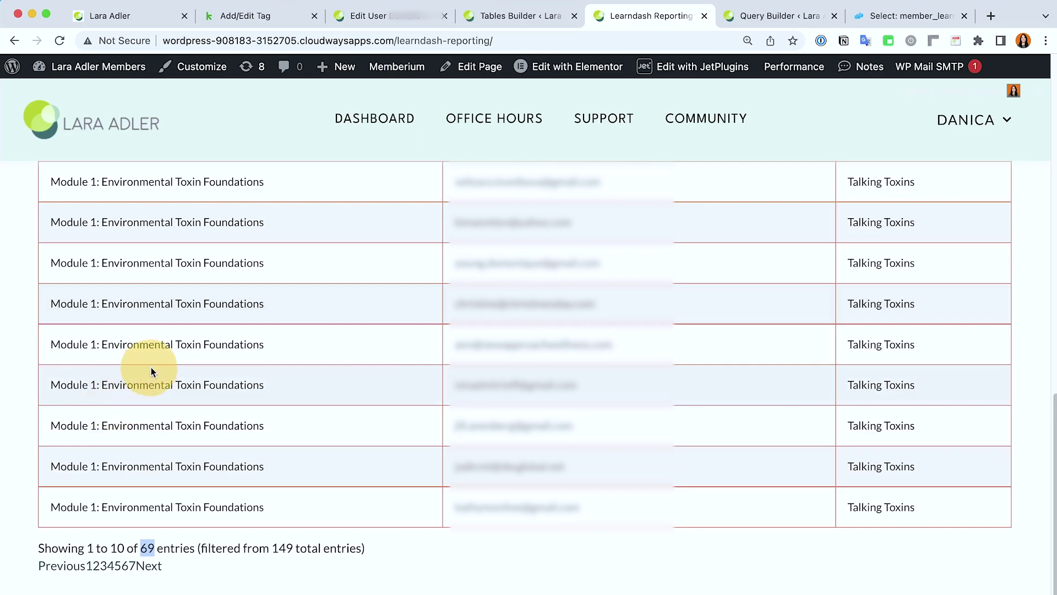
scroll(496, 349, up, 2)
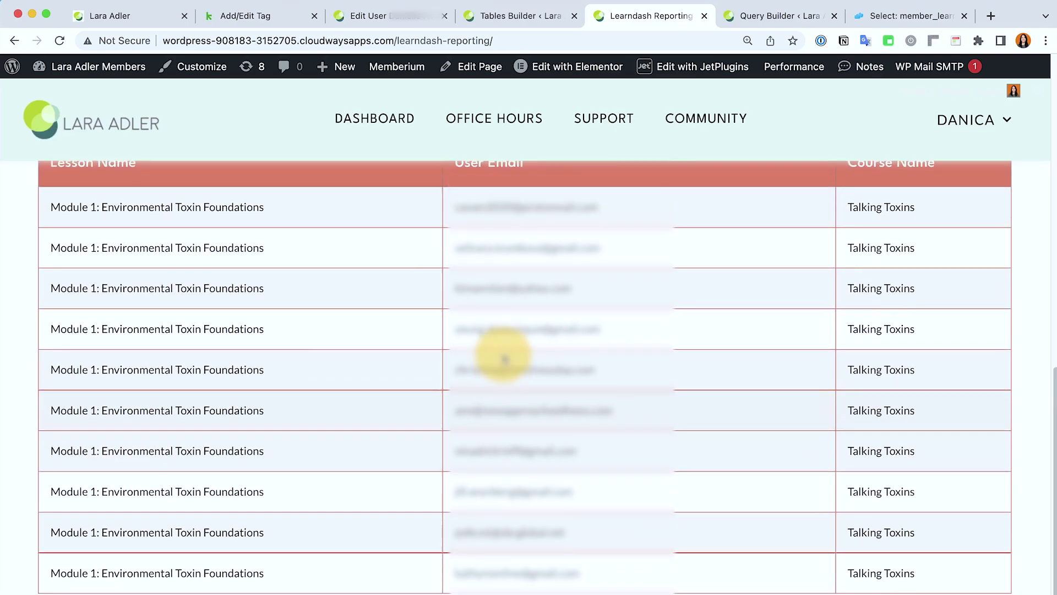
scroll(504, 359, up, 3)
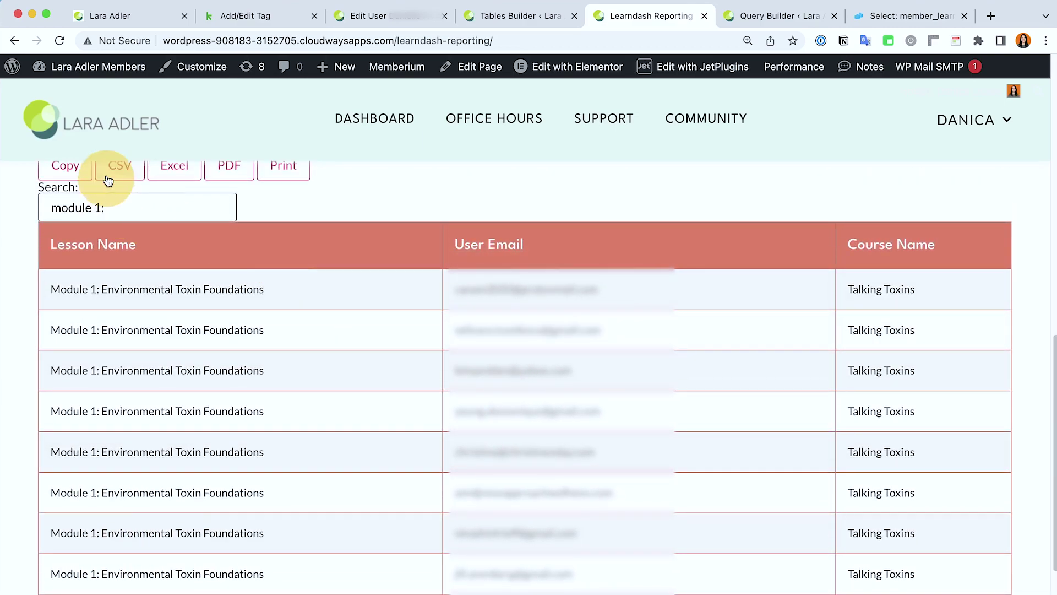
Export the filtered rows as CSV and select the sixth row's email for copying
click(113, 174)
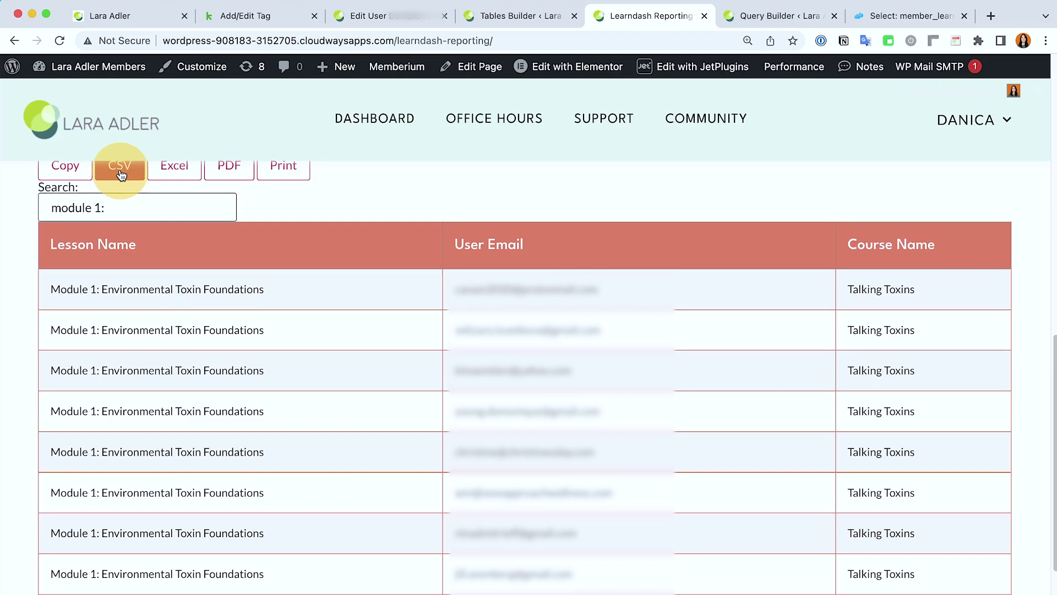
scroll(628, 253, up, 1)
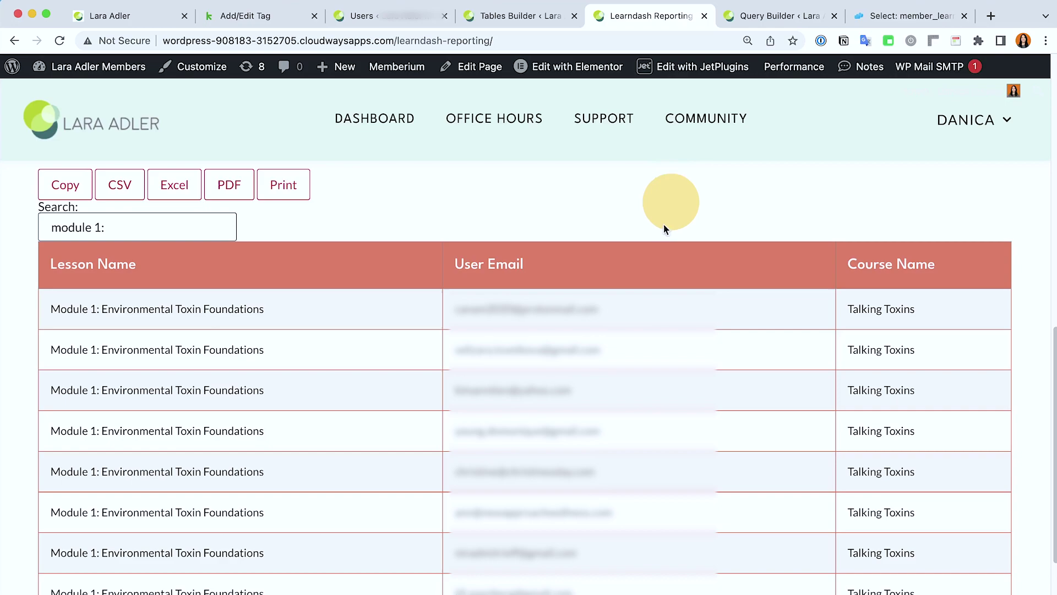
scroll(626, 335, down, 5)
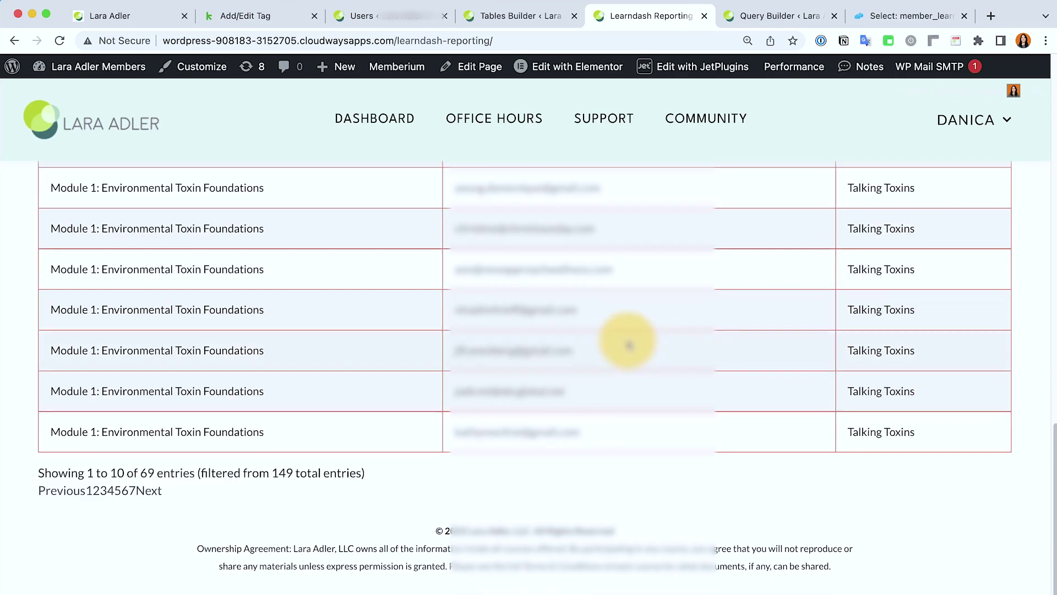
drag(449, 400, 564, 397)
Search the WordPress Users list for the copied member's email
click(388, 16)
click(854, 135)
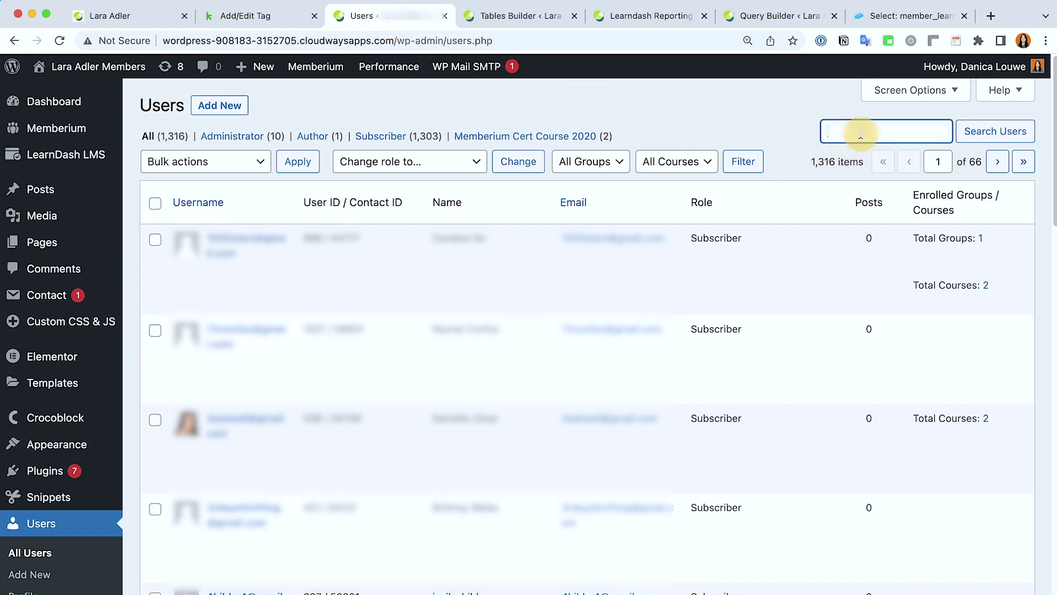
key(ctrl+v)
click(1008, 136)
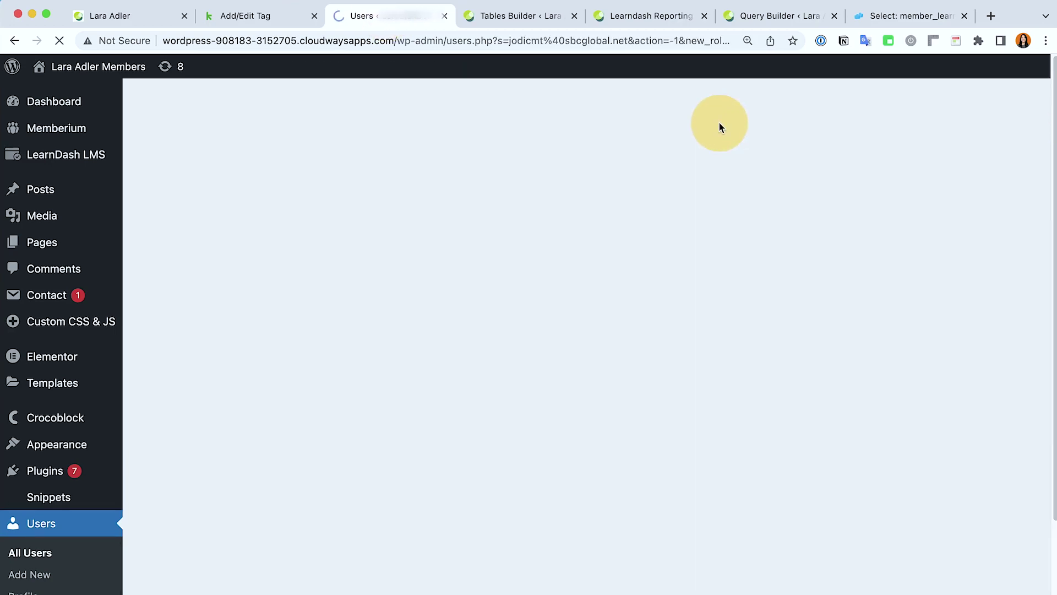
Open the member's profile and review Course Info (Pure at 7 of 10 steps) and Keap Tags
click(234, 237)
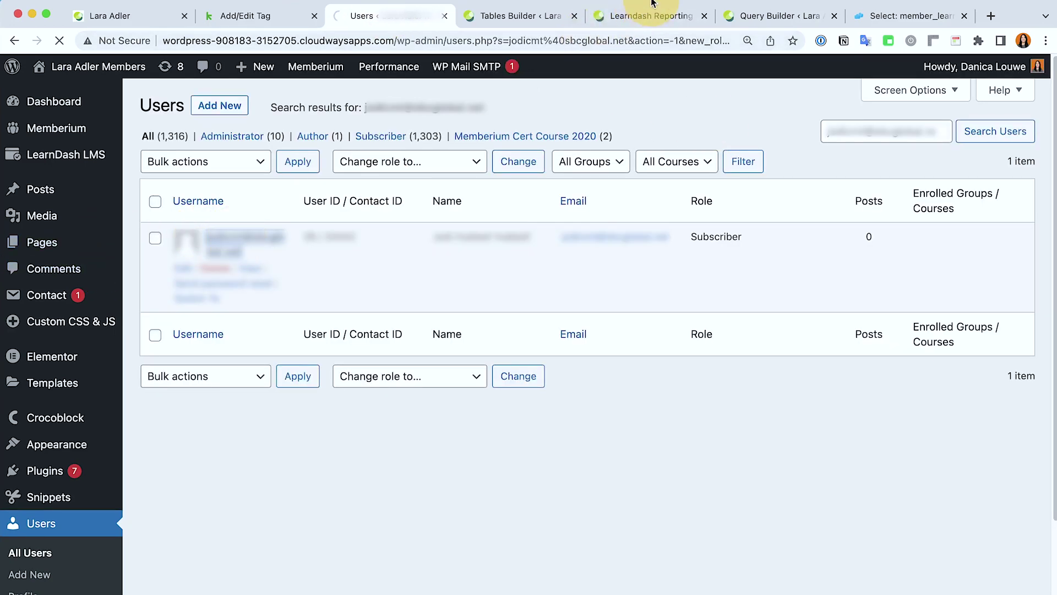
scroll(715, 255, down, 2)
scroll(827, 286, down, 15)
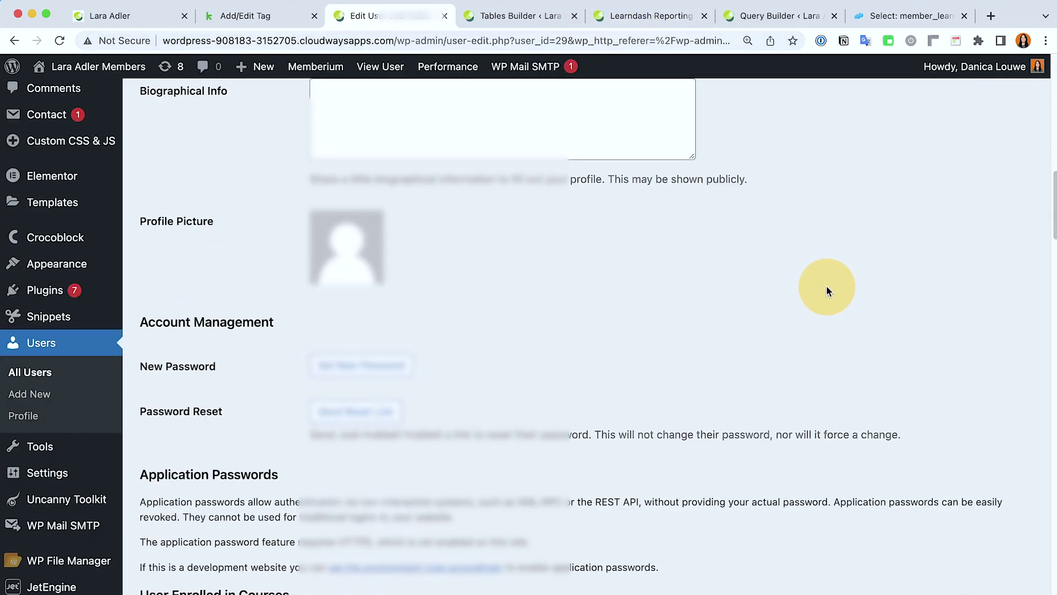
scroll(827, 286, down, 7)
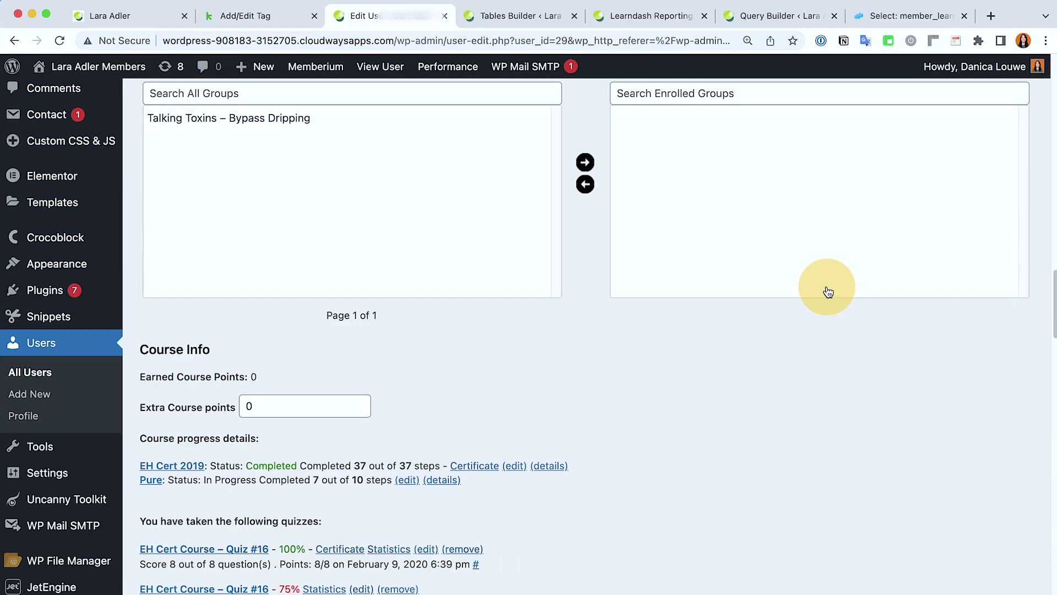
scroll(625, 394, down, 1)
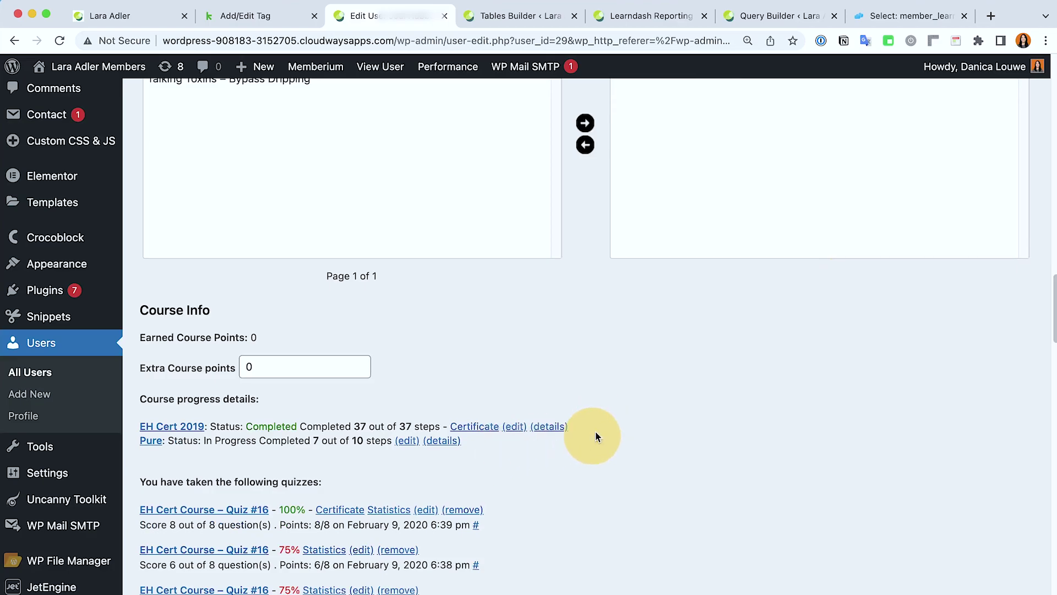
scroll(617, 424, up, 6)
scroll(639, 412, down, 20)
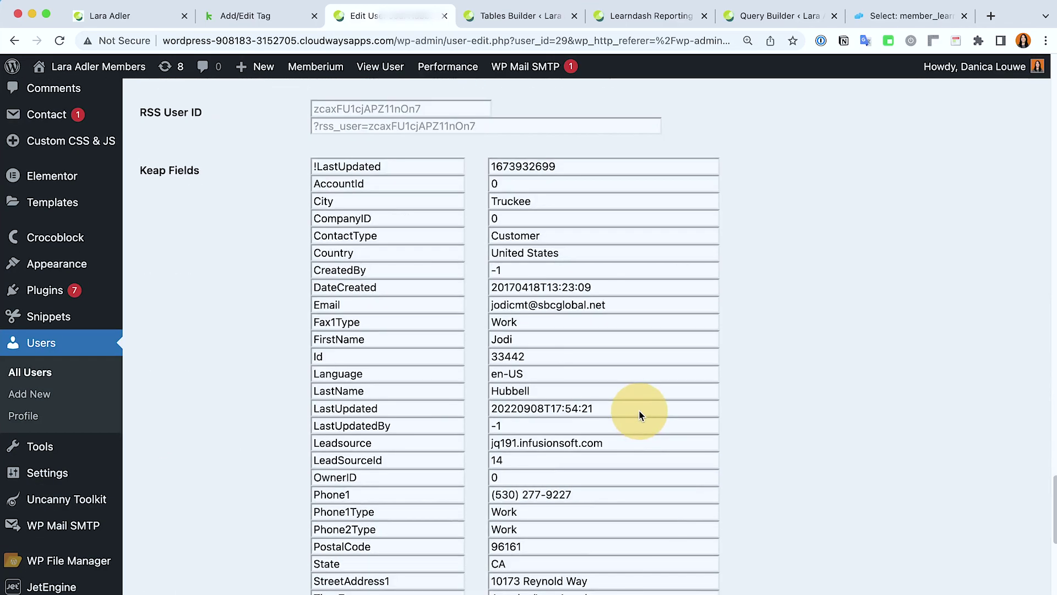
scroll(640, 414, down, 15)
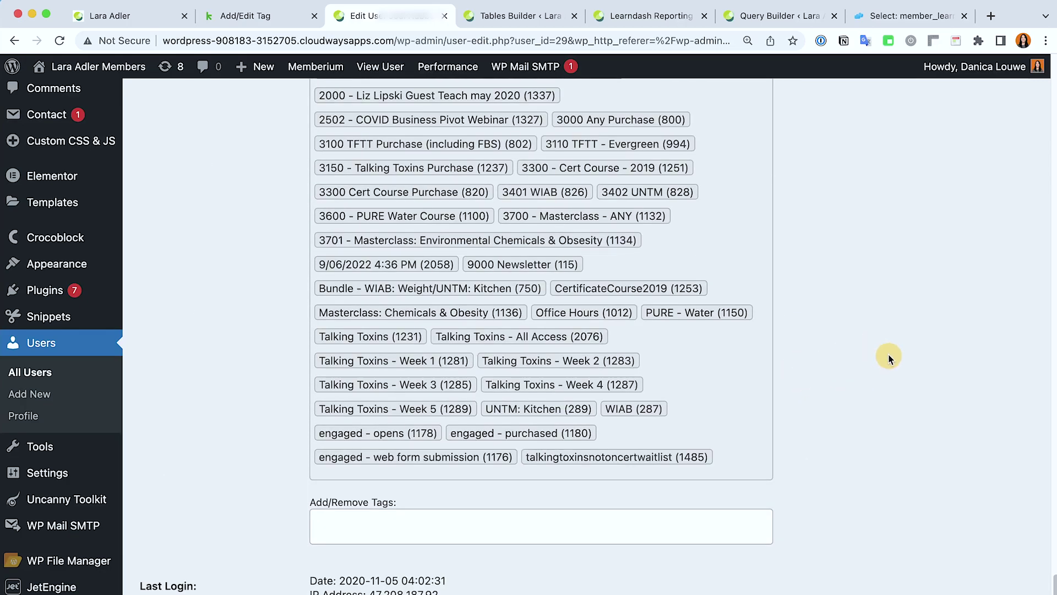
scroll(889, 358, down, 3)
scroll(887, 354, up, 6)
Search the member's profile for 'talki' and review their tags and course progress
key(super+f)
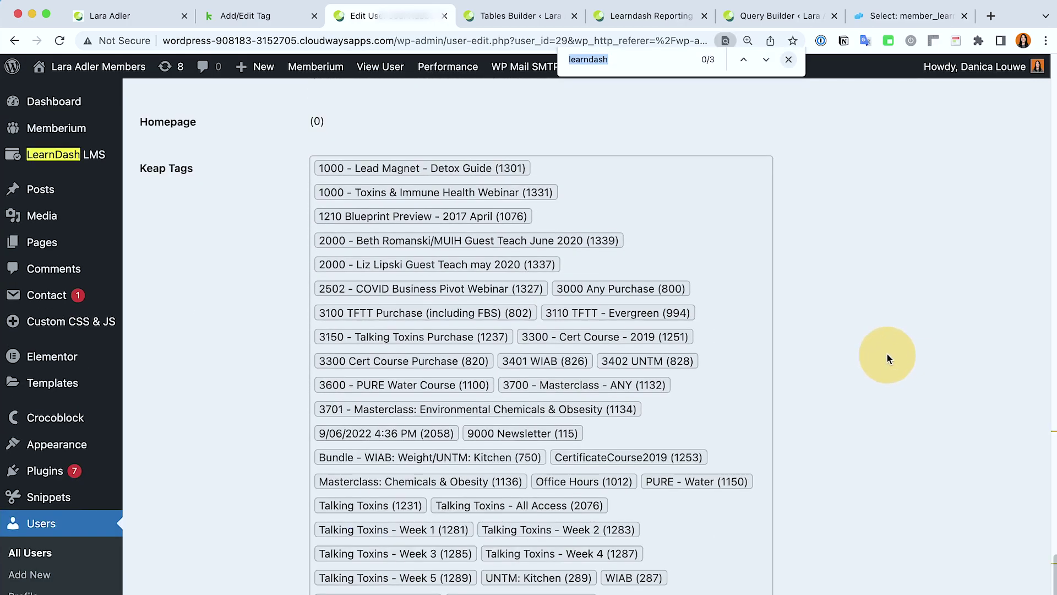
text(talki)
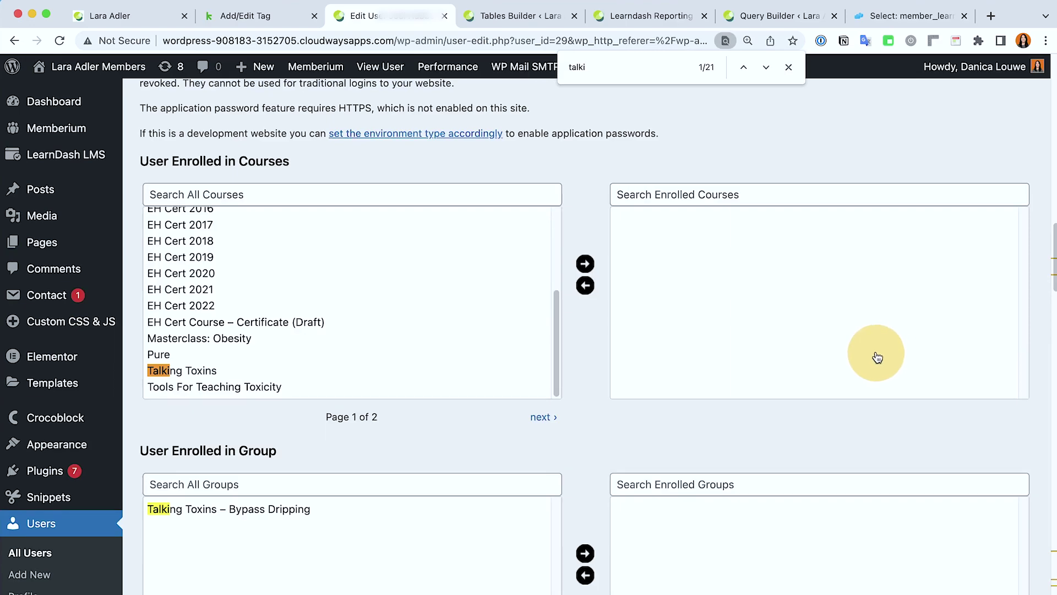
scroll(878, 358, down, 20)
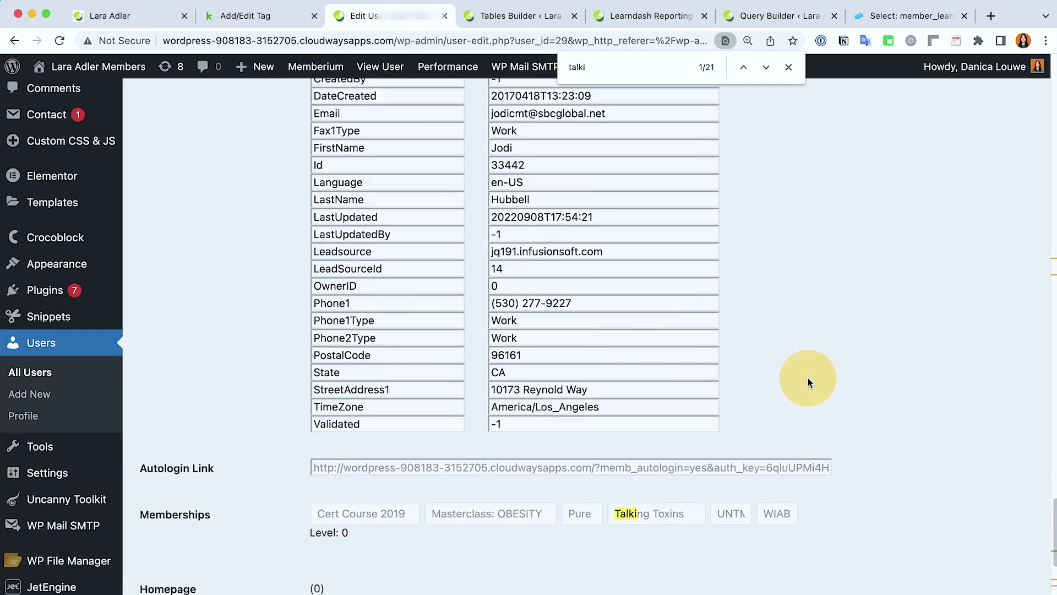
scroll(807, 382, down, 5)
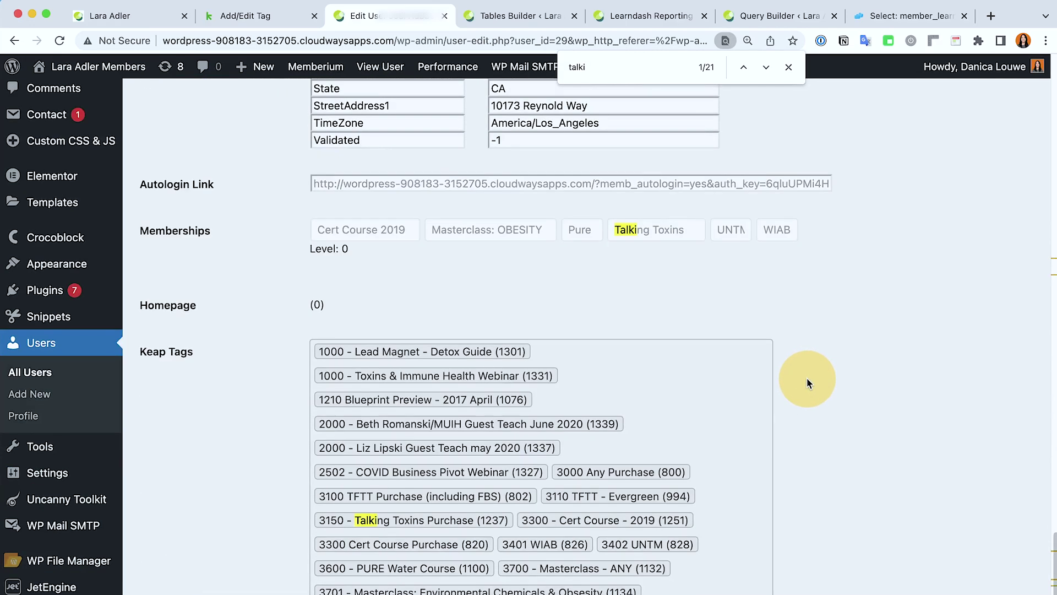
scroll(807, 378, down, 1)
scroll(586, 438, down, 3)
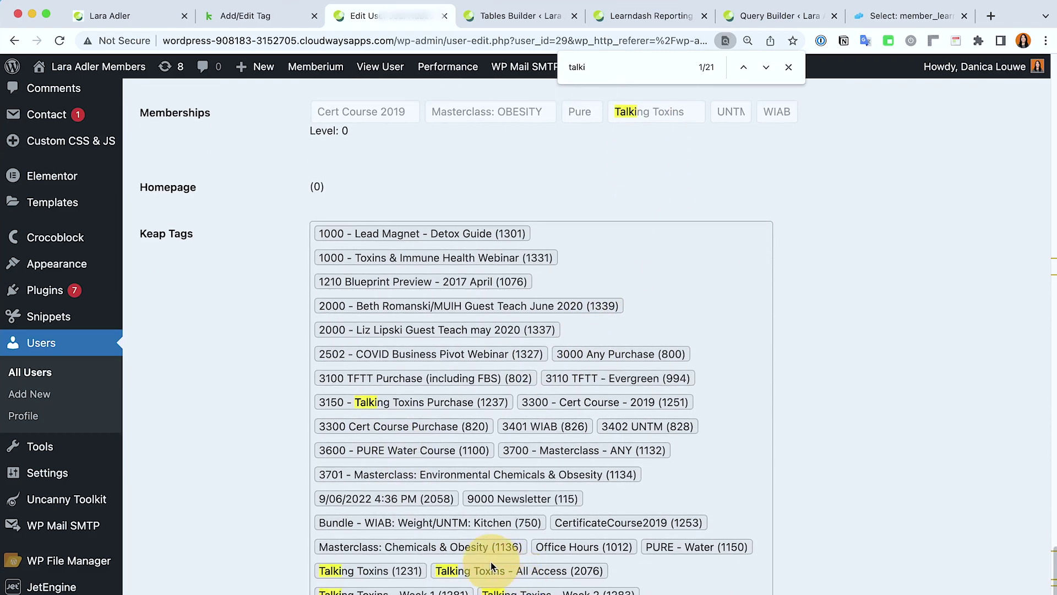
scroll(514, 567, down, 5)
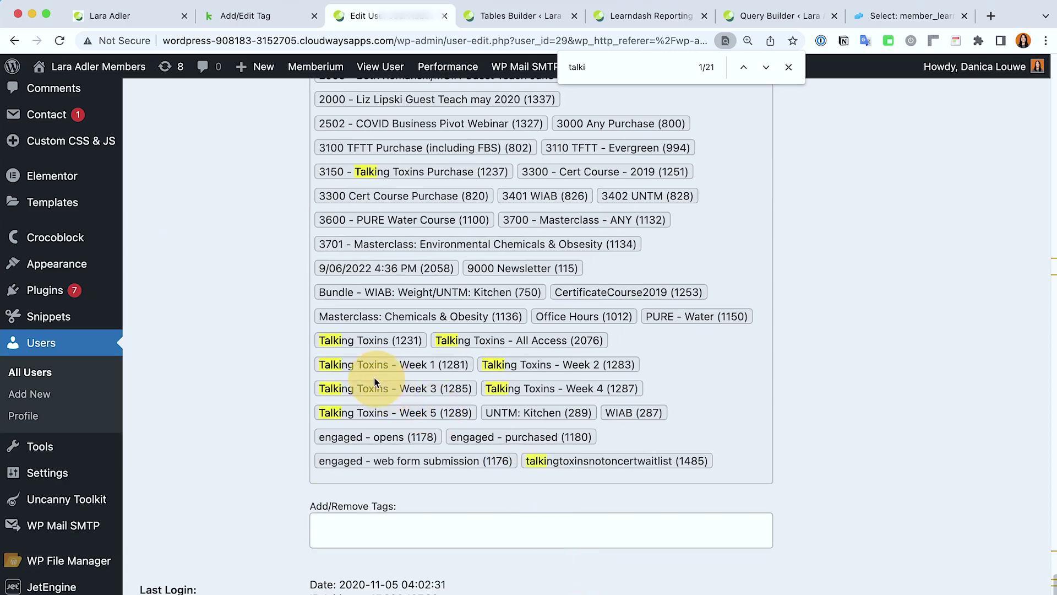
scroll(300, 373, down, 5)
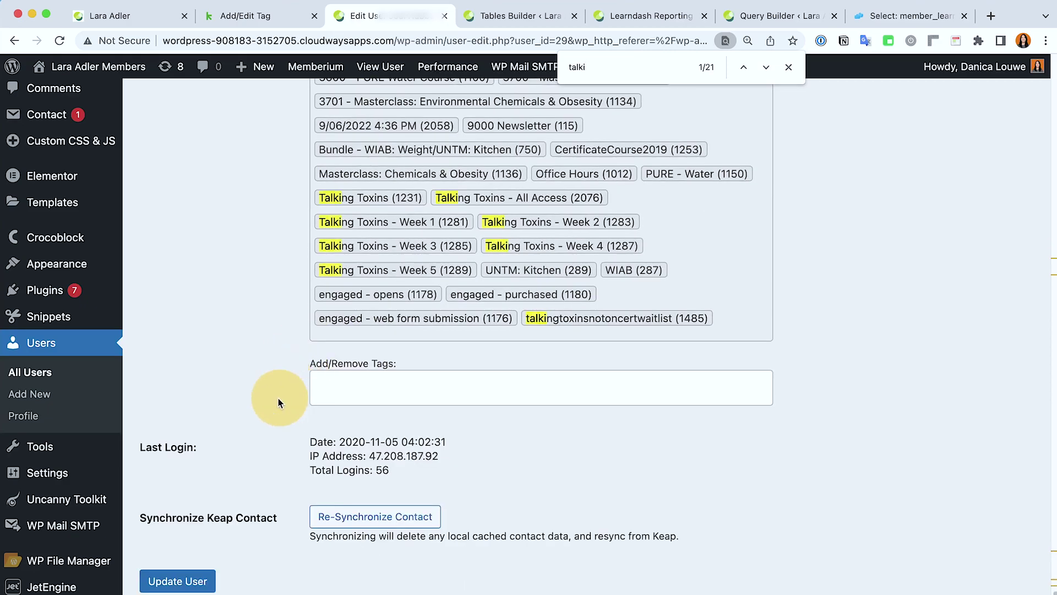
scroll(278, 401, up, 20)
scroll(278, 405, up, 20)
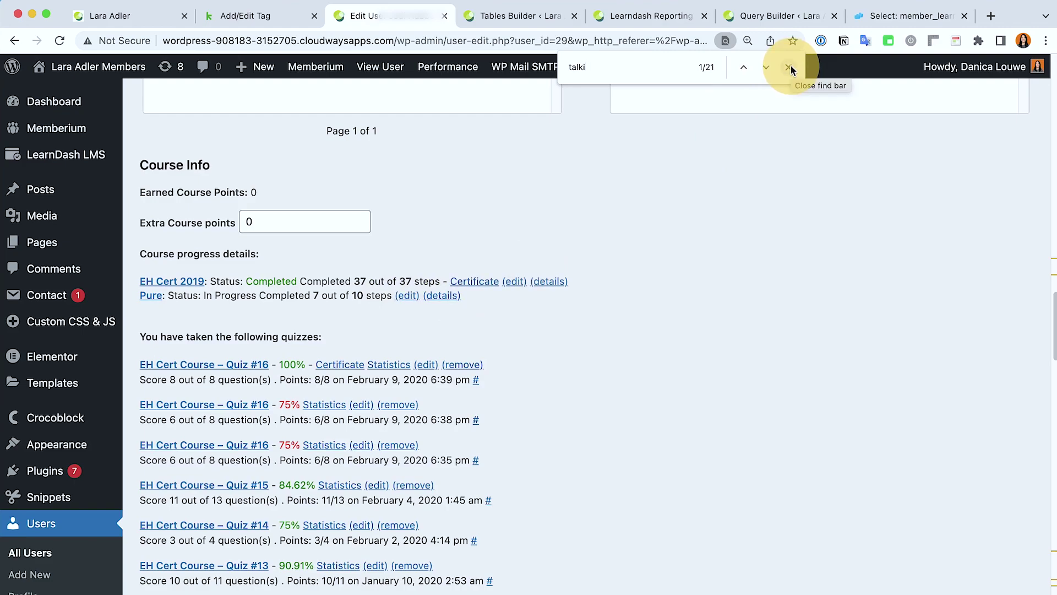
scroll(660, 394, up, 10)
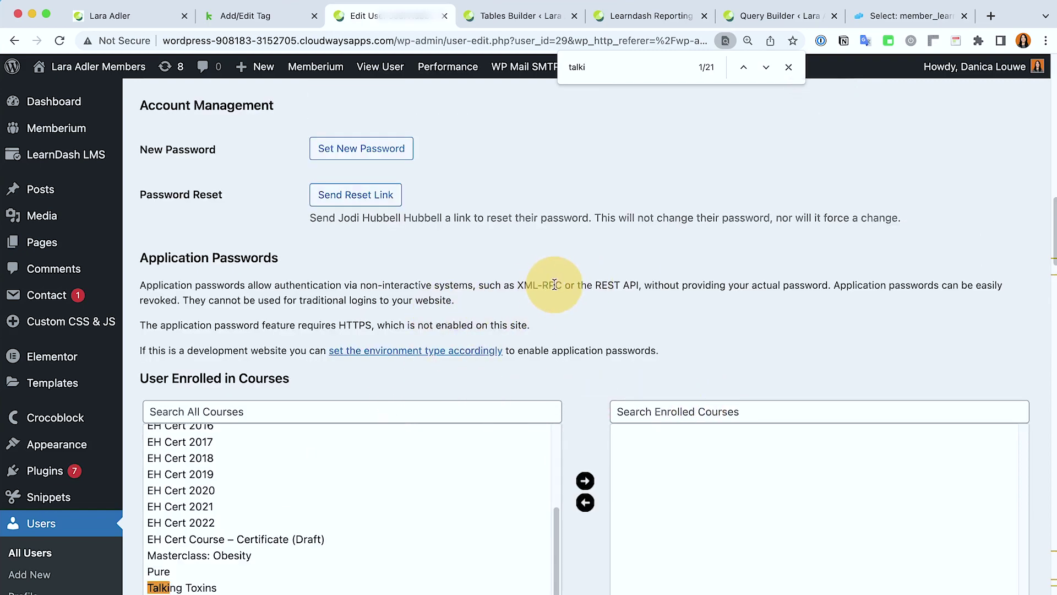
scroll(676, 270, up, 15)
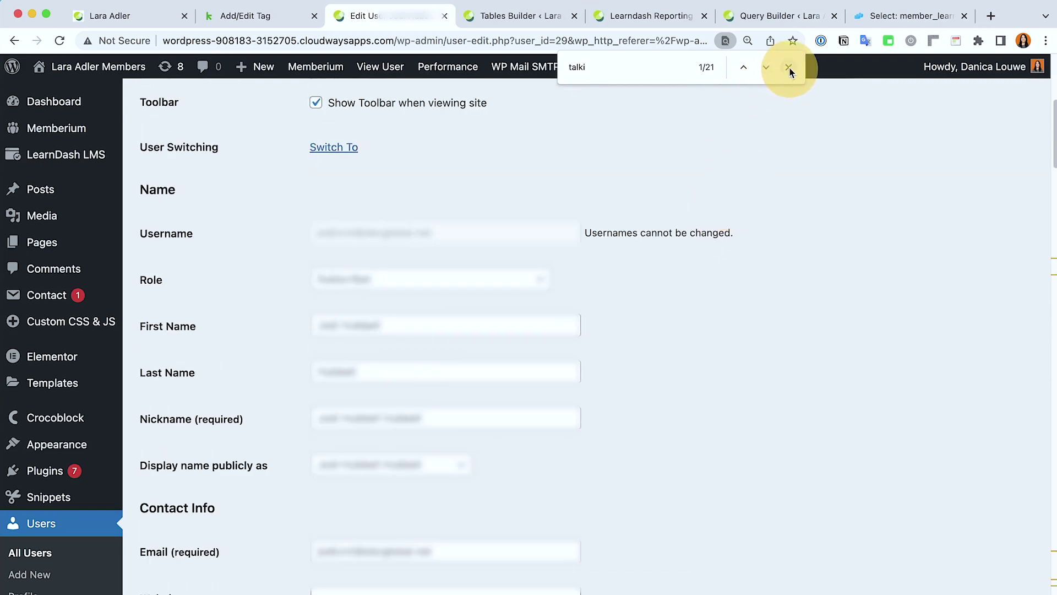
Close the find bar and check course progress: EH Cert 2019 at 37/37, Pure at 7/10
click(789, 68)
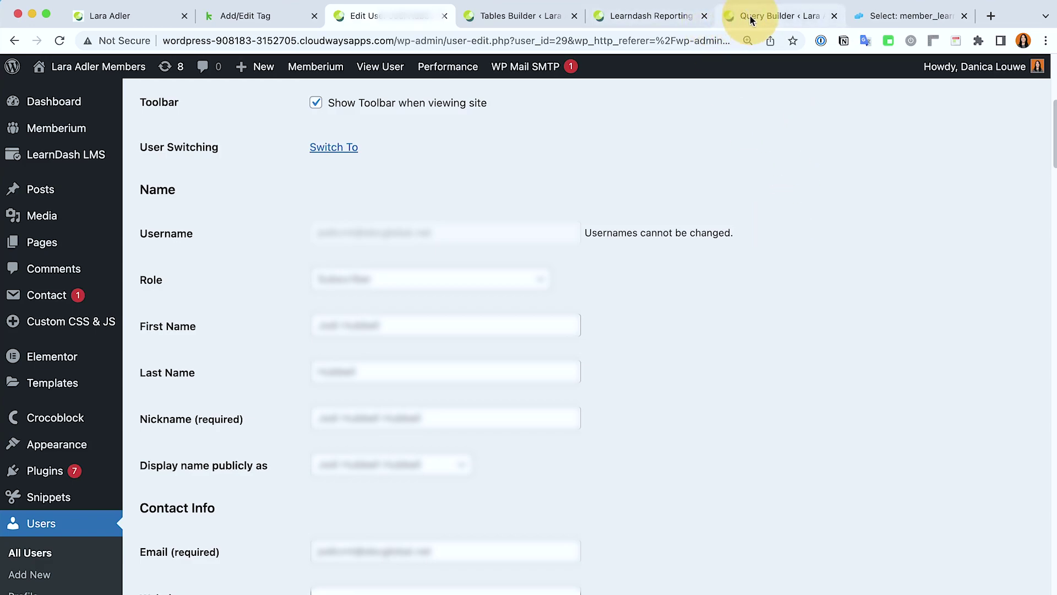
scroll(793, 367, down, 8)
scroll(792, 385, down, 10)
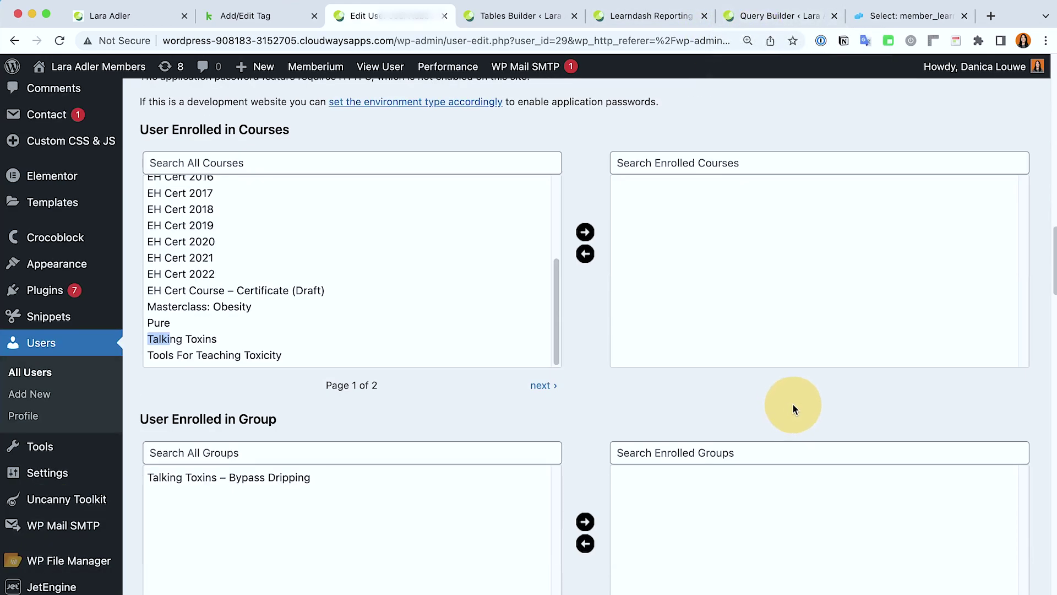
scroll(771, 405, up, 3)
scroll(538, 250, down, 5)
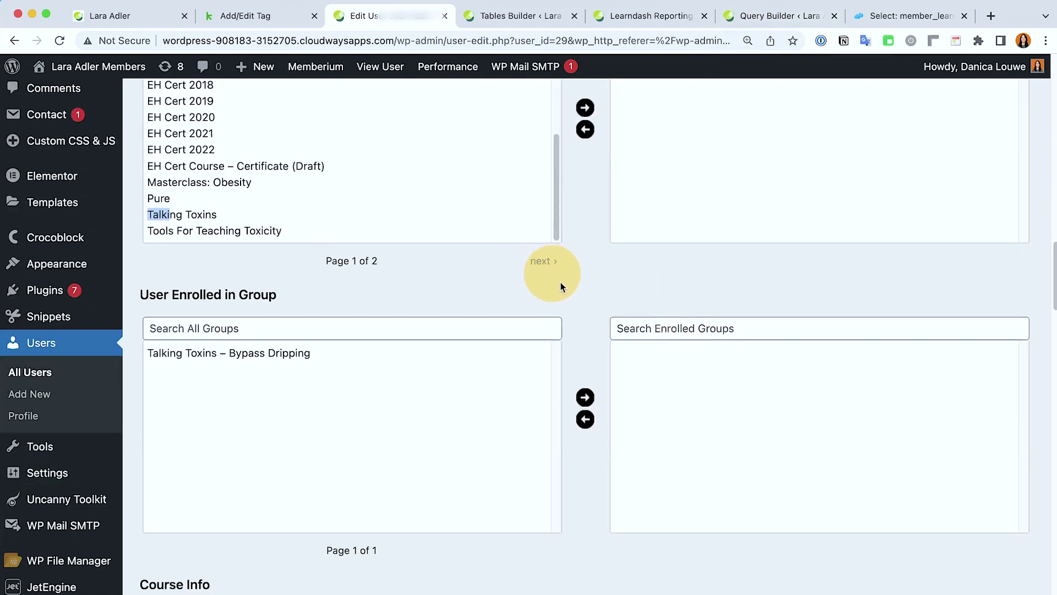
scroll(551, 275, down, 7)
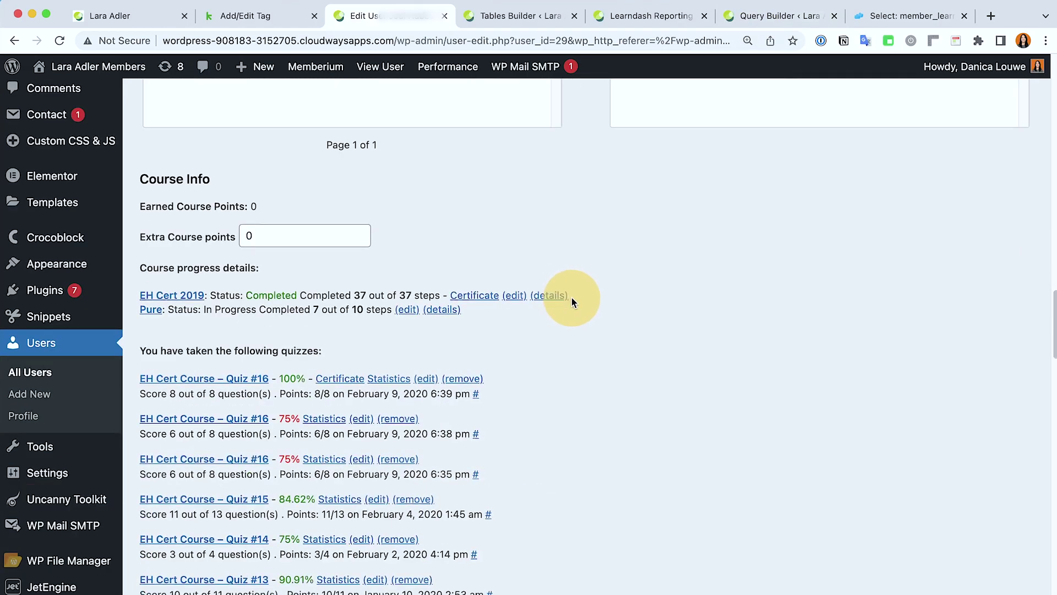
Change the reporting table search from 'module 1:' to 'module 2:', showing 32 of 149 entries
click(771, 16)
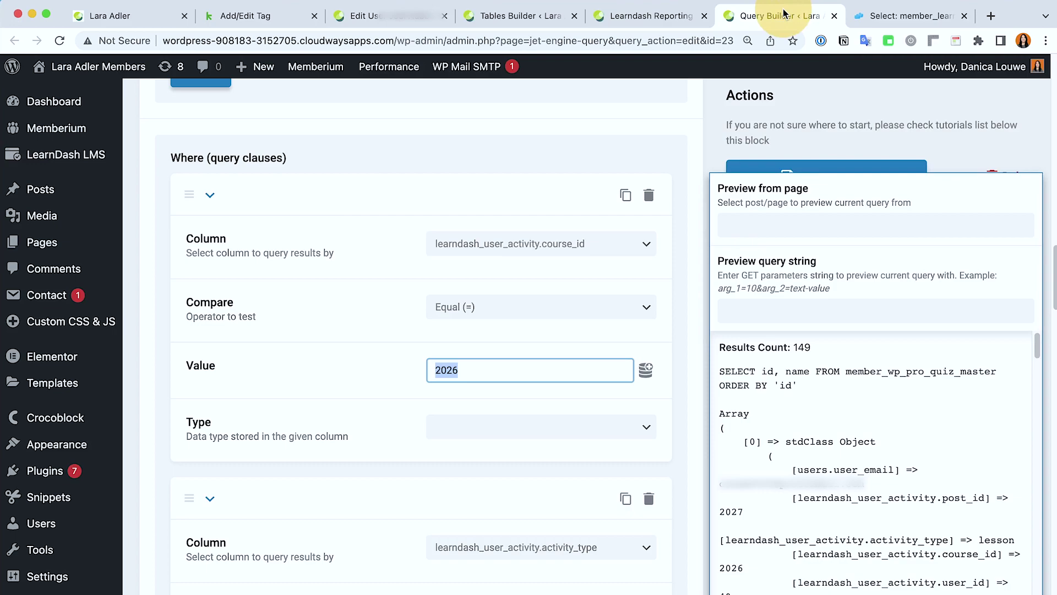
click(709, 19)
scroll(416, 331, up, 10)
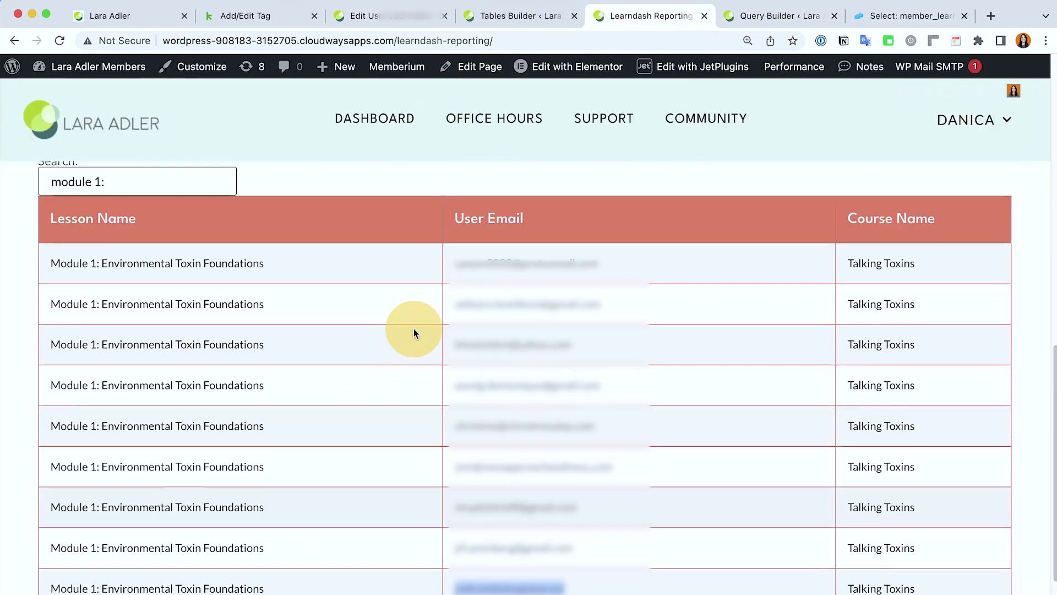
double_click(98, 191)
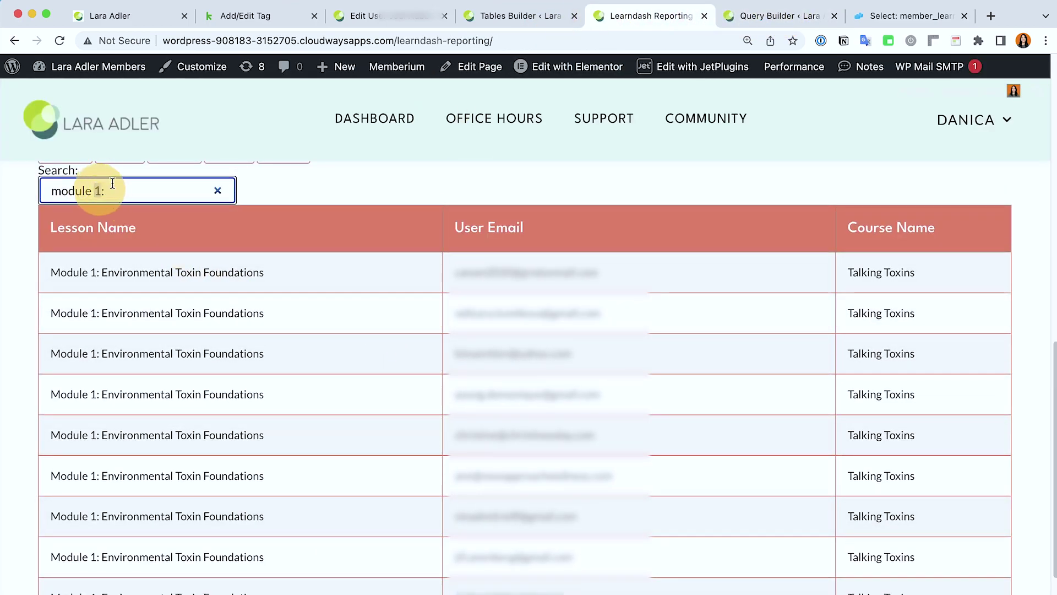
text(2)
Select the fifth-row member's email and return to the member's profile tab
scroll(485, 358, down, 3)
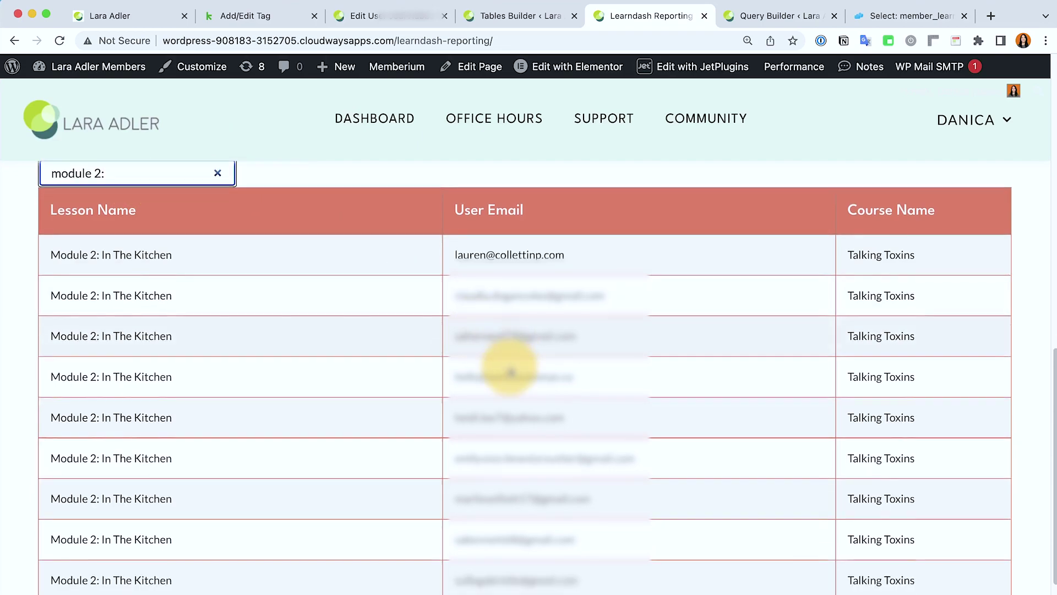
drag(465, 364, 642, 333)
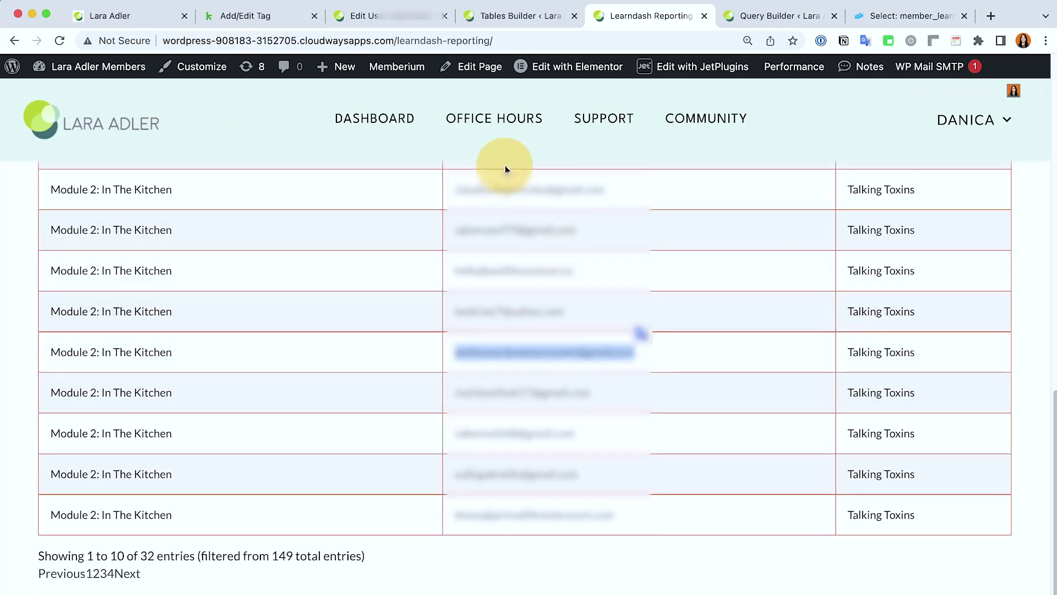
click(270, 11)
click(388, 14)
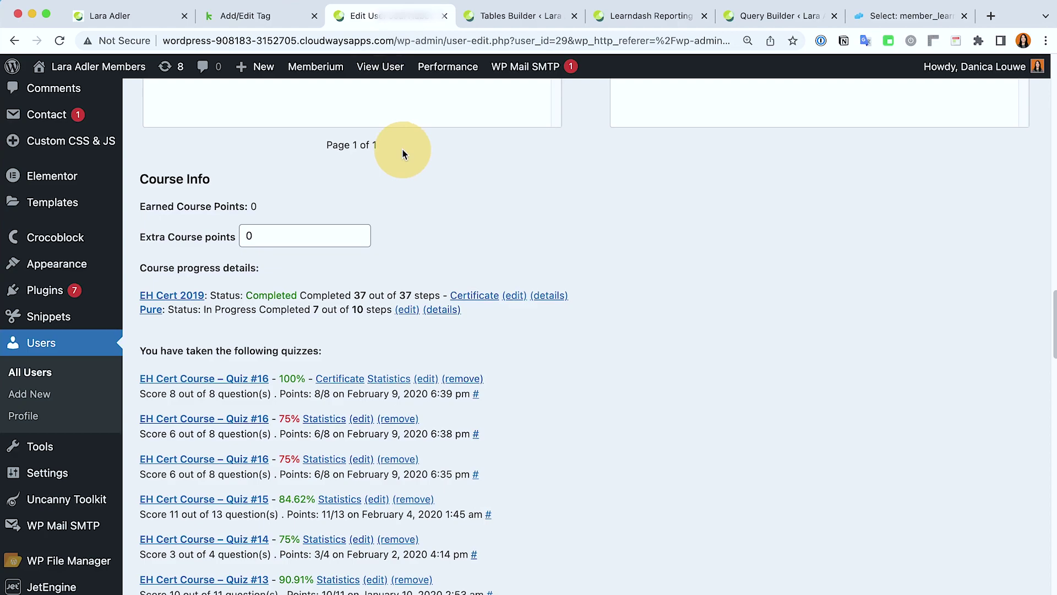
Search users for the copied member's email and open the matching profile
key(super+bracketleft)
triple_click(876, 135)
key(ctrl+v)
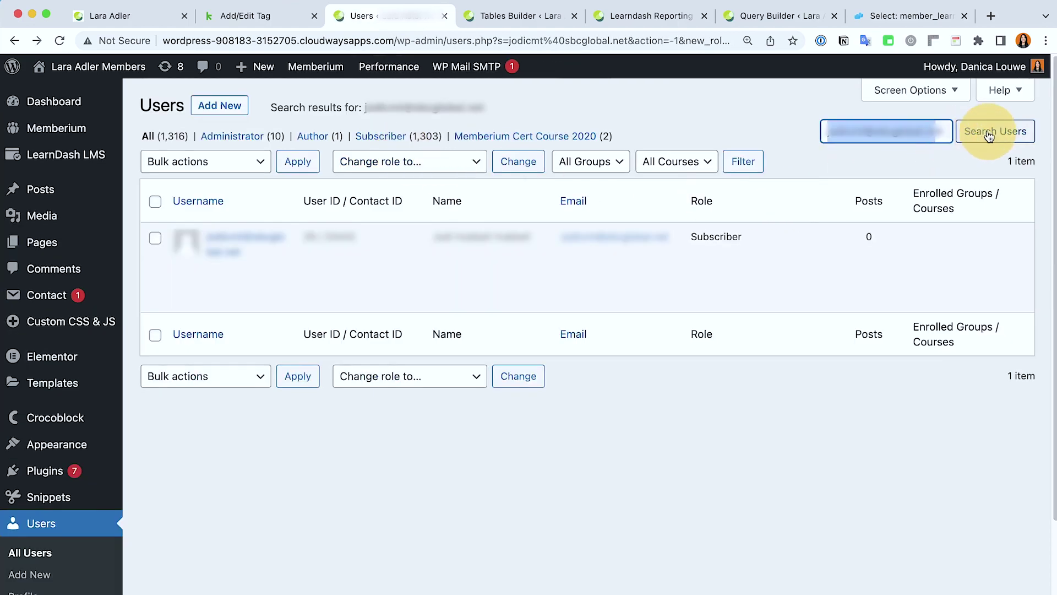
click(992, 132)
mouse_move(354, 237)
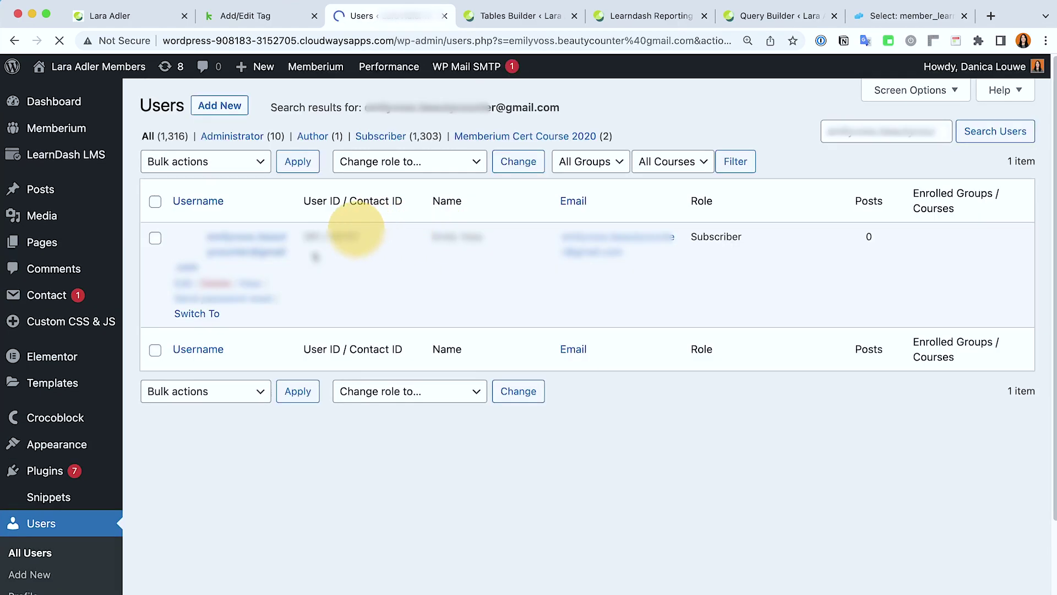
click(251, 251)
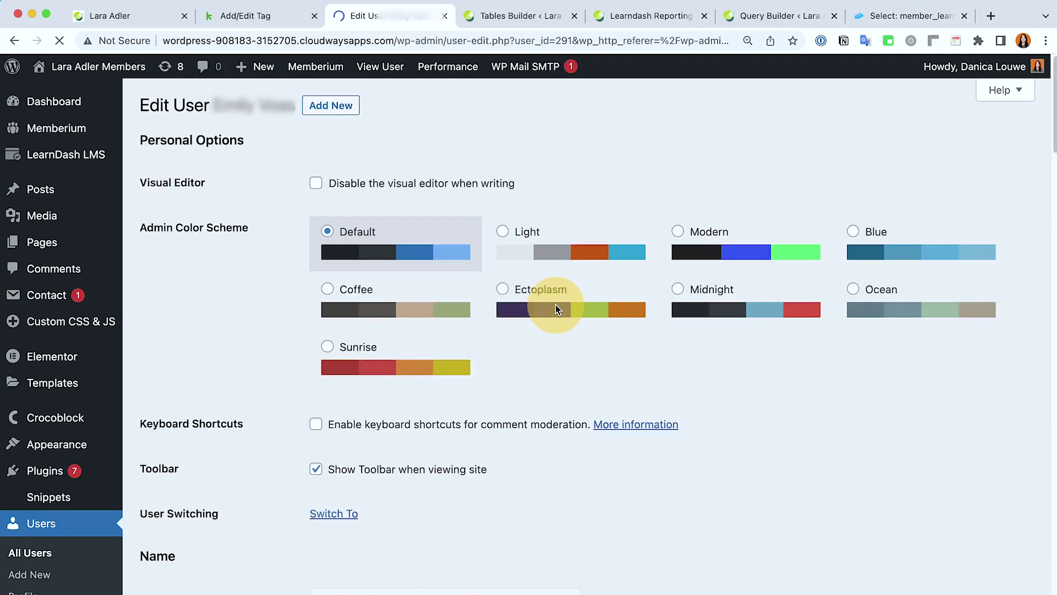
Expand the member's Talking Toxins checklist: 8 of 34 steps, only Module 1 complete
scroll(556, 308, down, 8)
scroll(557, 311, down, 15)
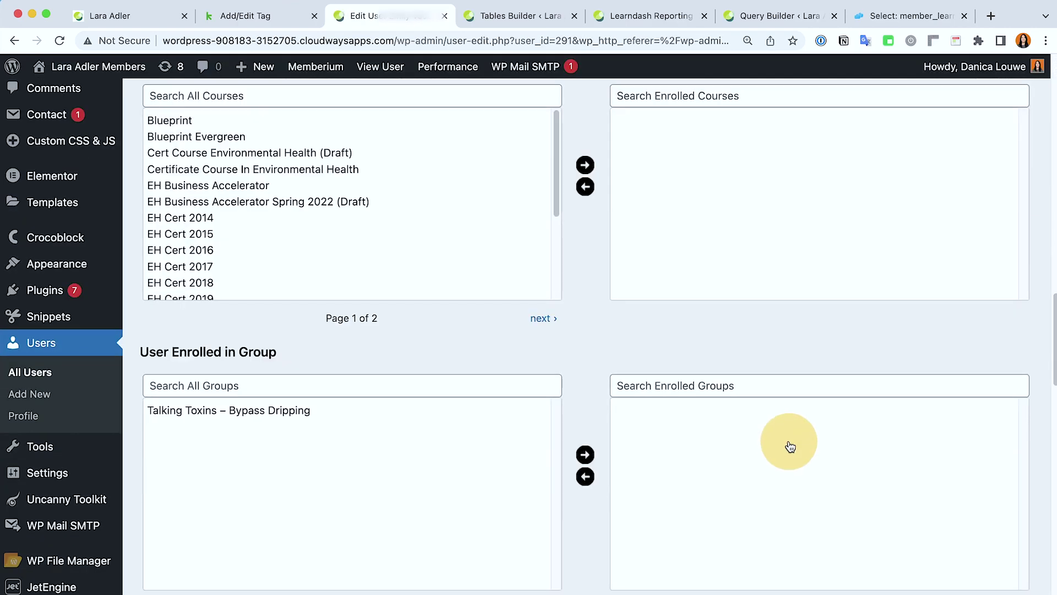
scroll(790, 446, down, 9)
scroll(610, 353, up, 6)
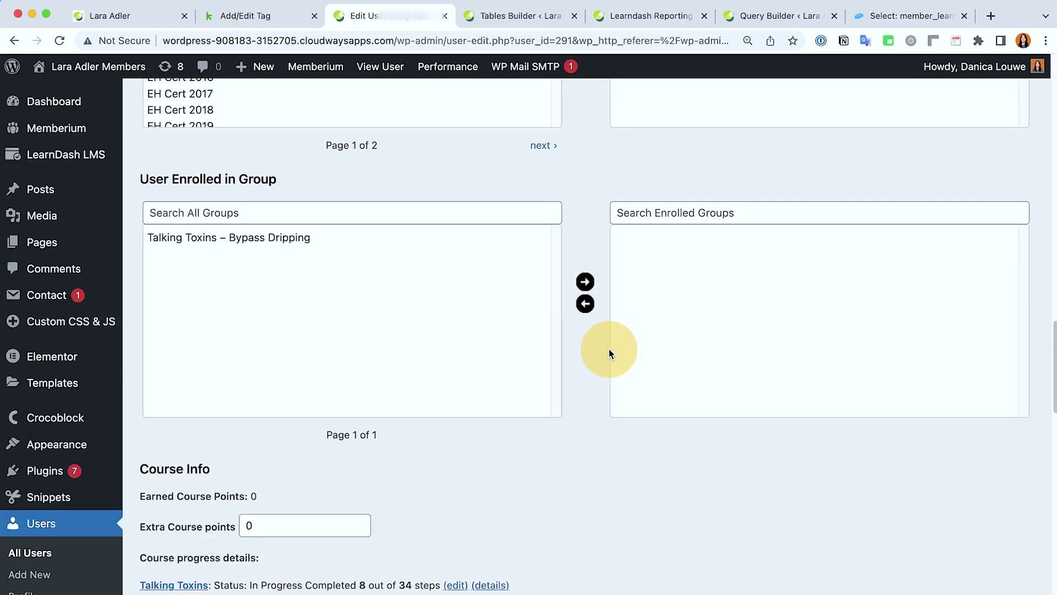
scroll(577, 425, down, 5)
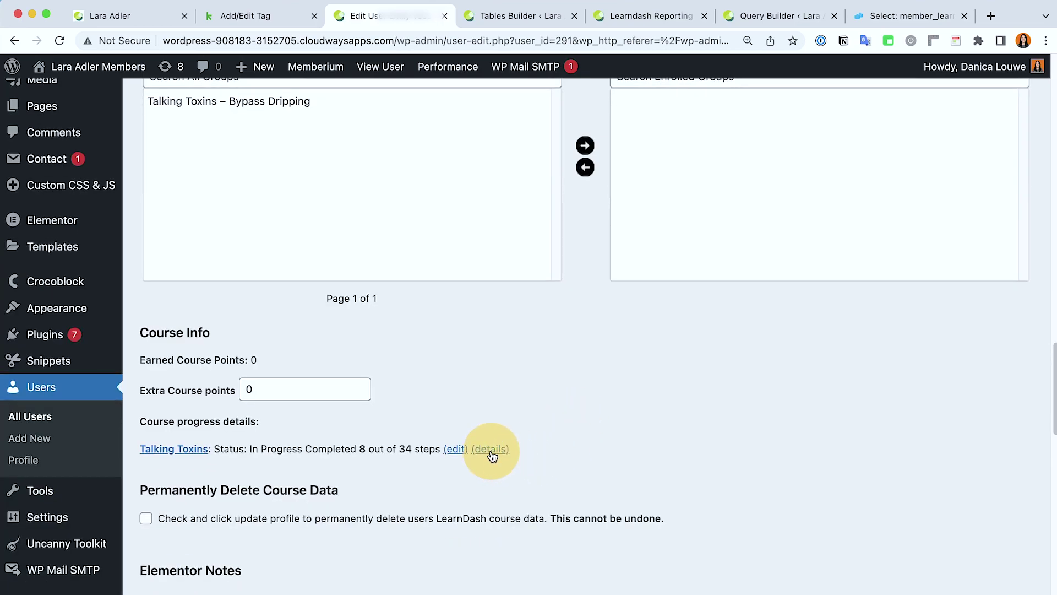
click(491, 449)
scroll(857, 380, down, 3)
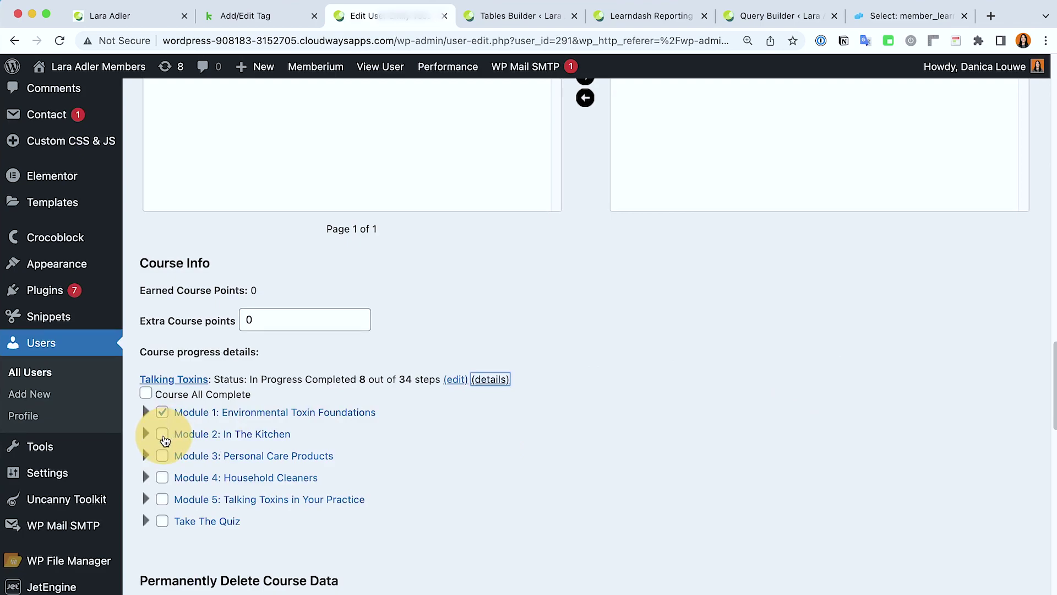
Expand and collapse Module 1's lesson list, then go back to the reporting page
click(147, 412)
click(146, 412)
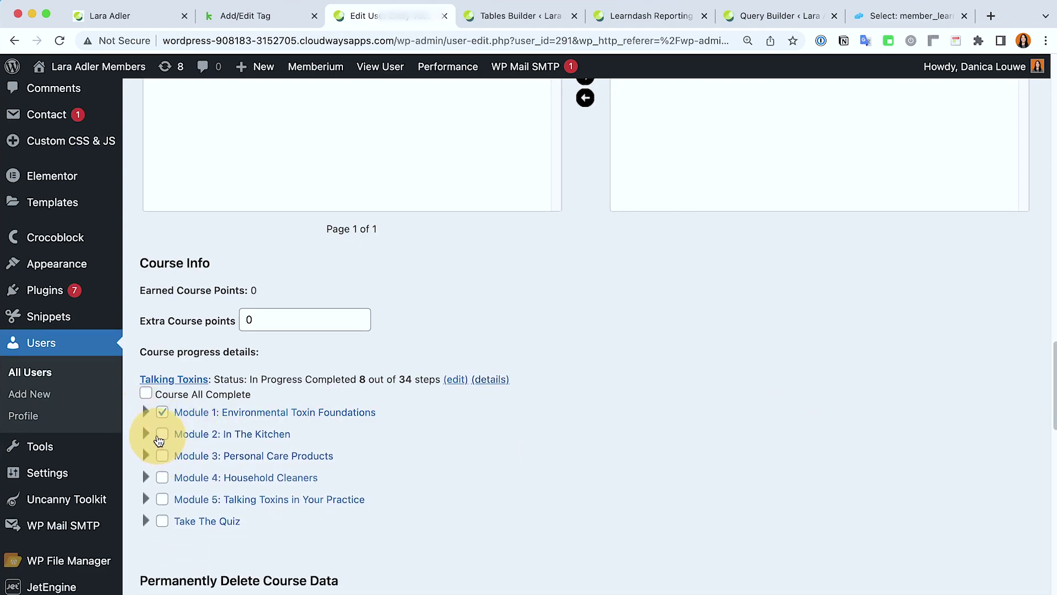
click(633, 14)
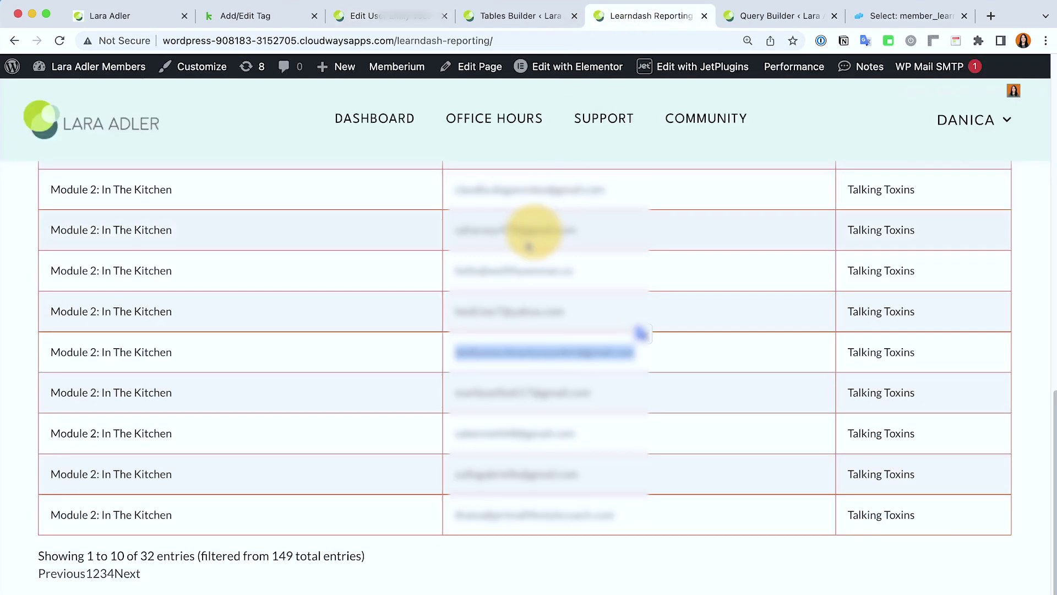
scroll(529, 245, up, 7)
Change the report's search filter to 'module 2:'
click(96, 459)
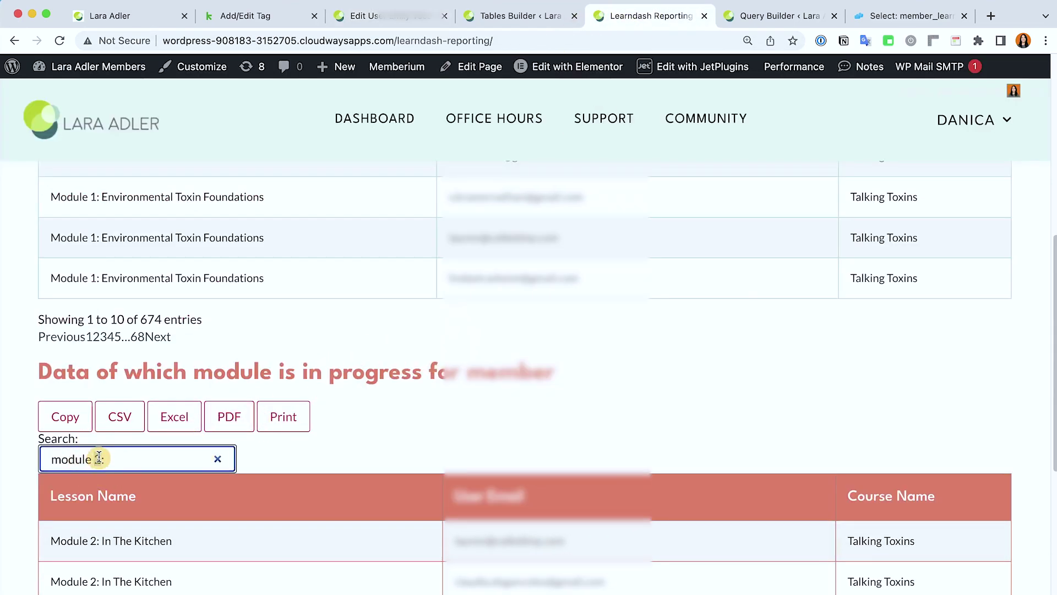
scroll(436, 448, down, 10)
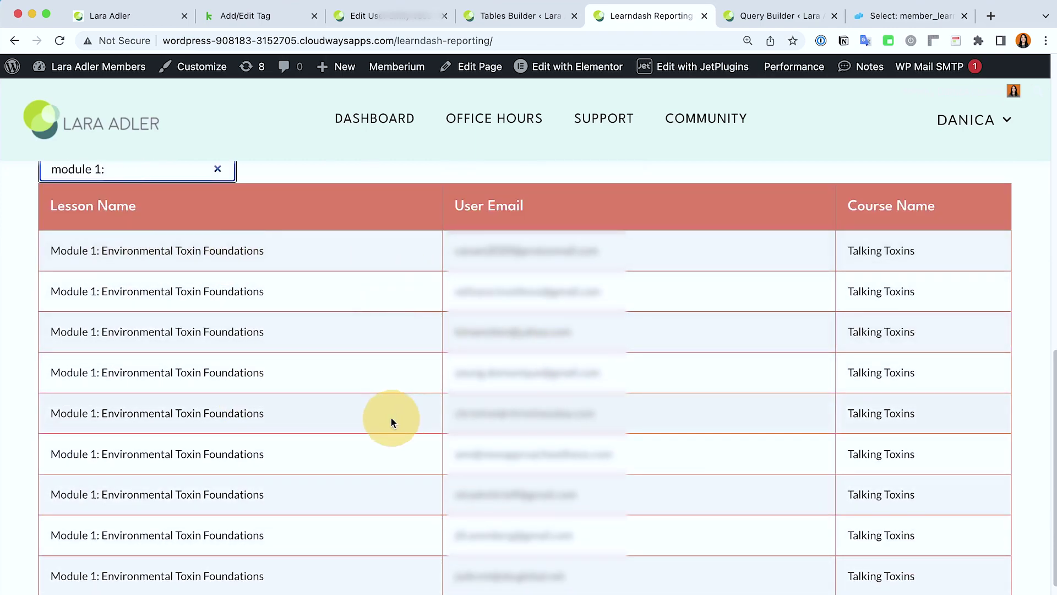
scroll(485, 496, down, 4)
scroll(492, 493, up, 6)
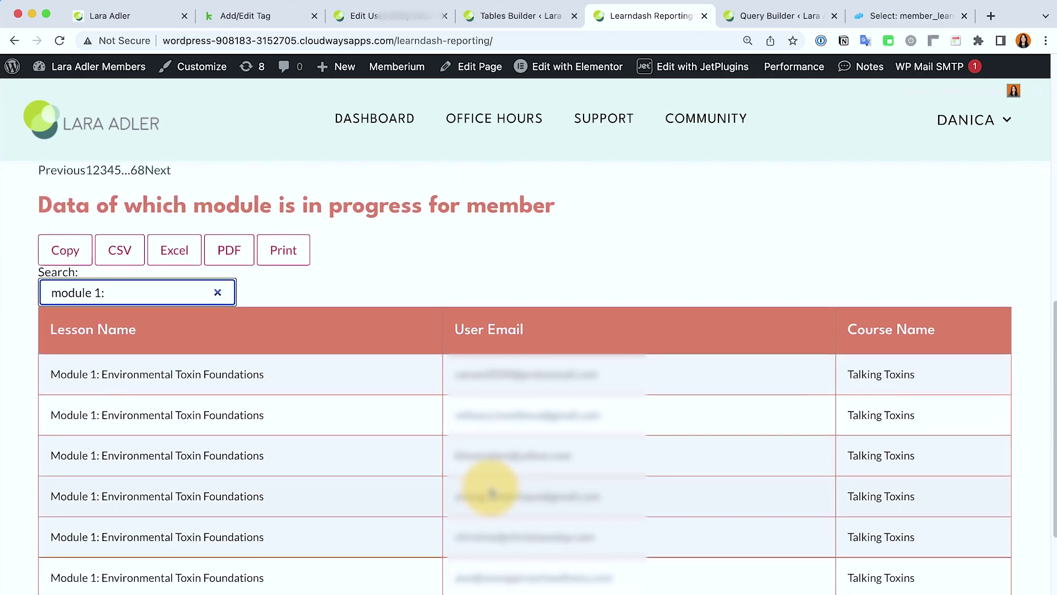
drag(94, 292, 99, 294)
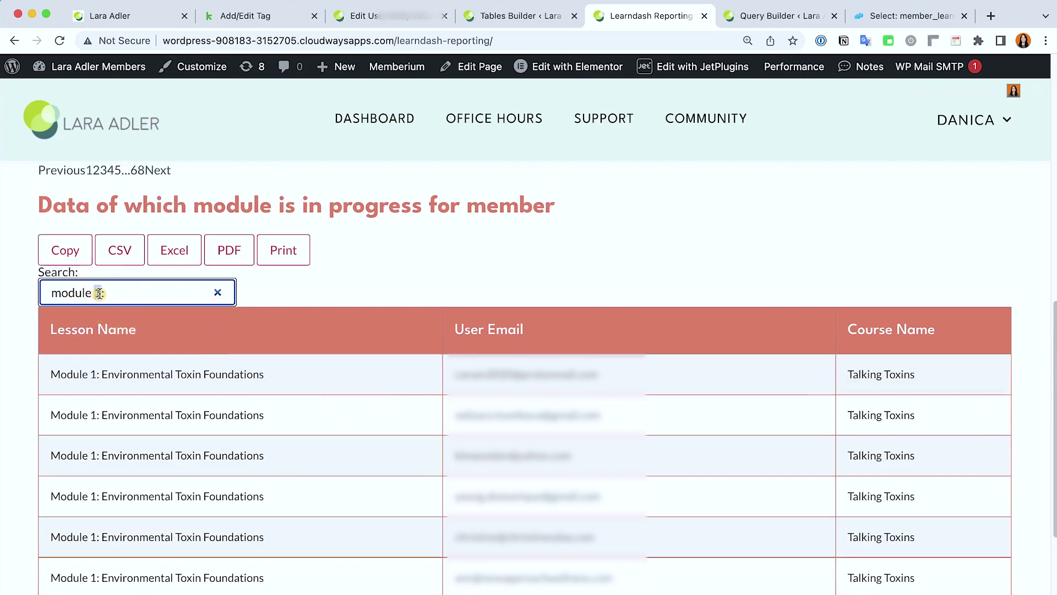
text(2)
Open the Talking Toxins course in a new tab from the member's profile
scroll(495, 341, down, 5)
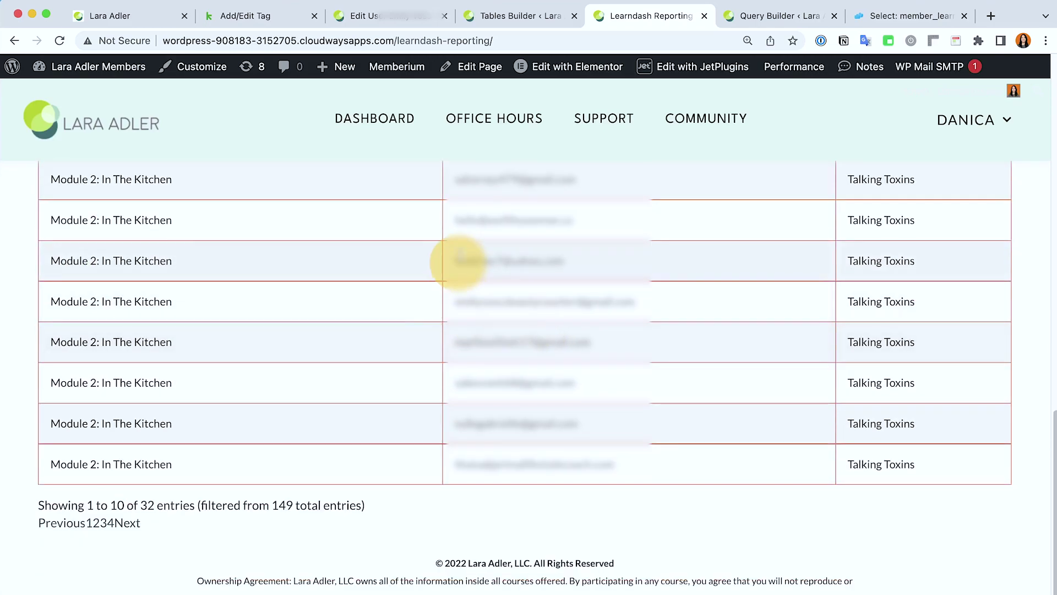
click(408, 16)
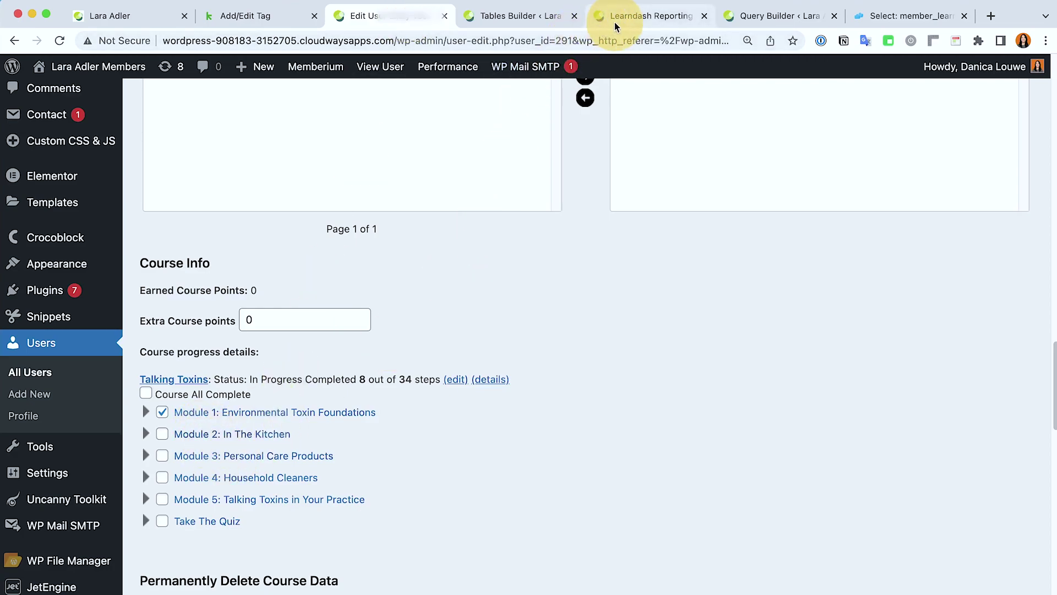
super+click(177, 384)
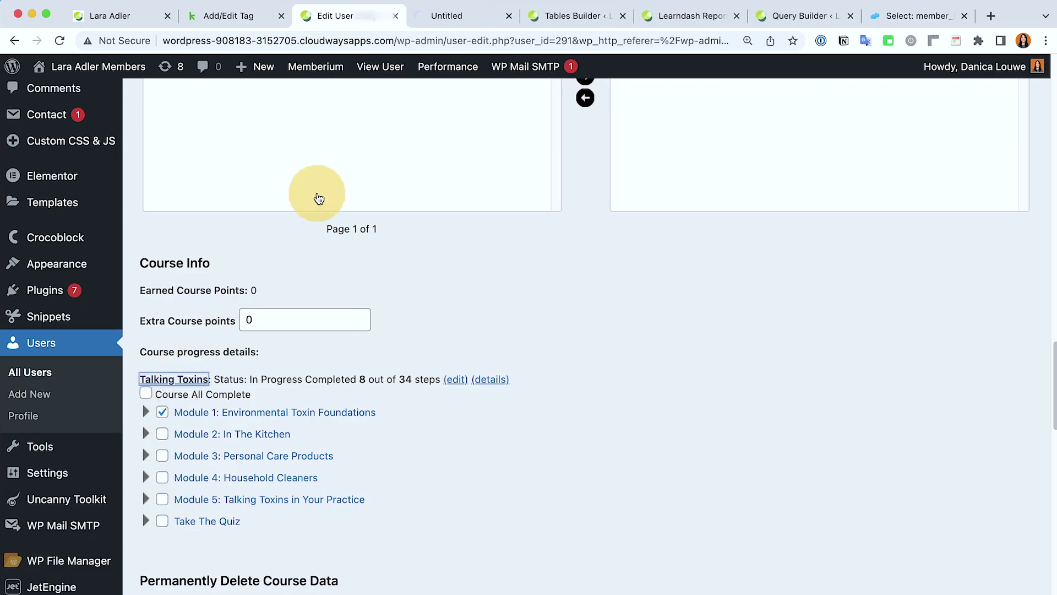
click(433, 14)
click(484, 66)
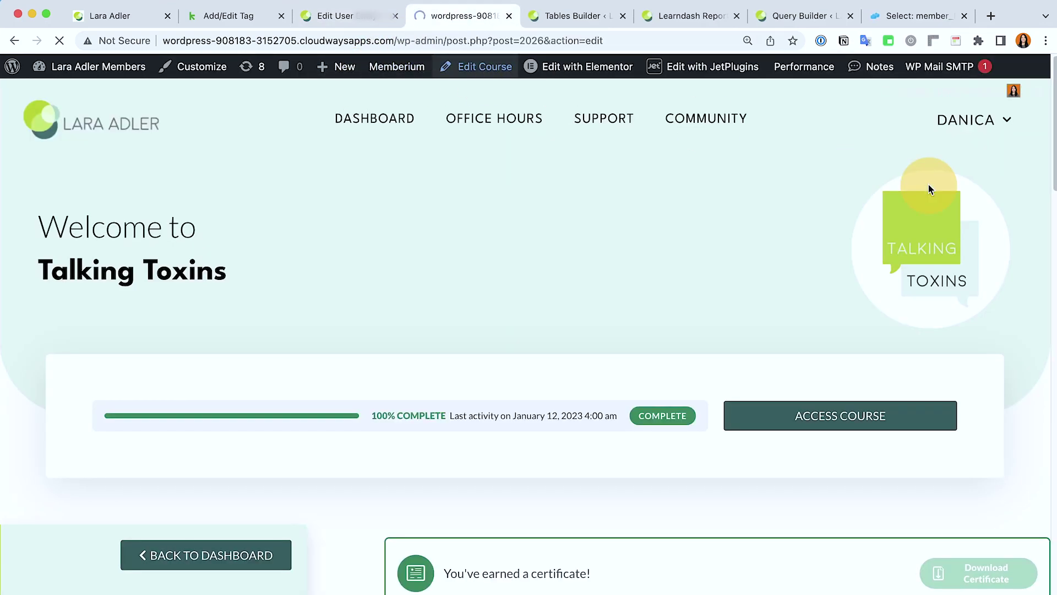
scroll(936, 396, down, 10)
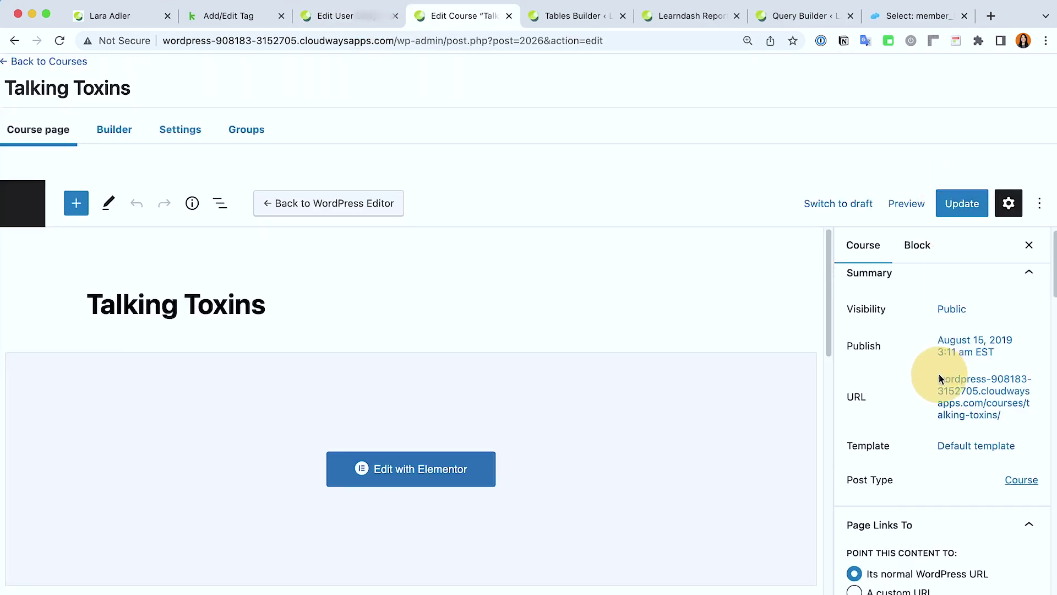
scroll(953, 420, down, 7)
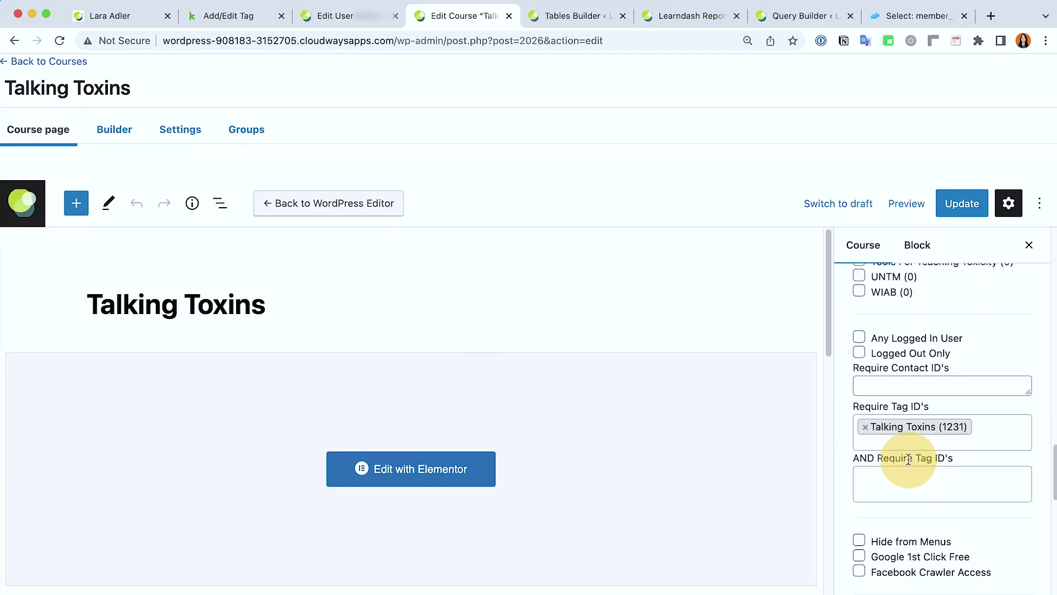
click(179, 133)
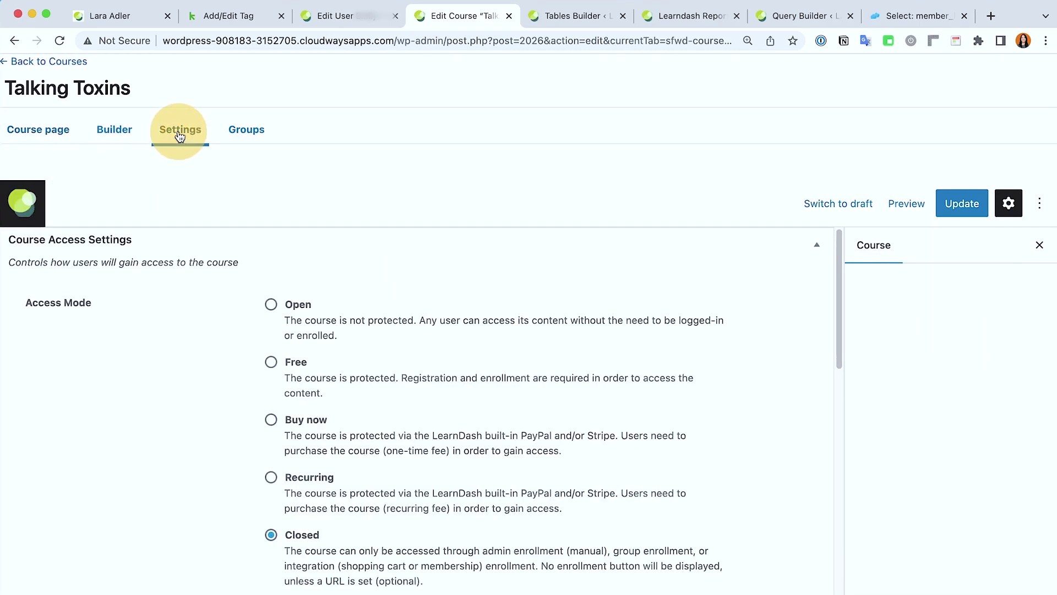
click(44, 130)
scroll(932, 408, down, 5)
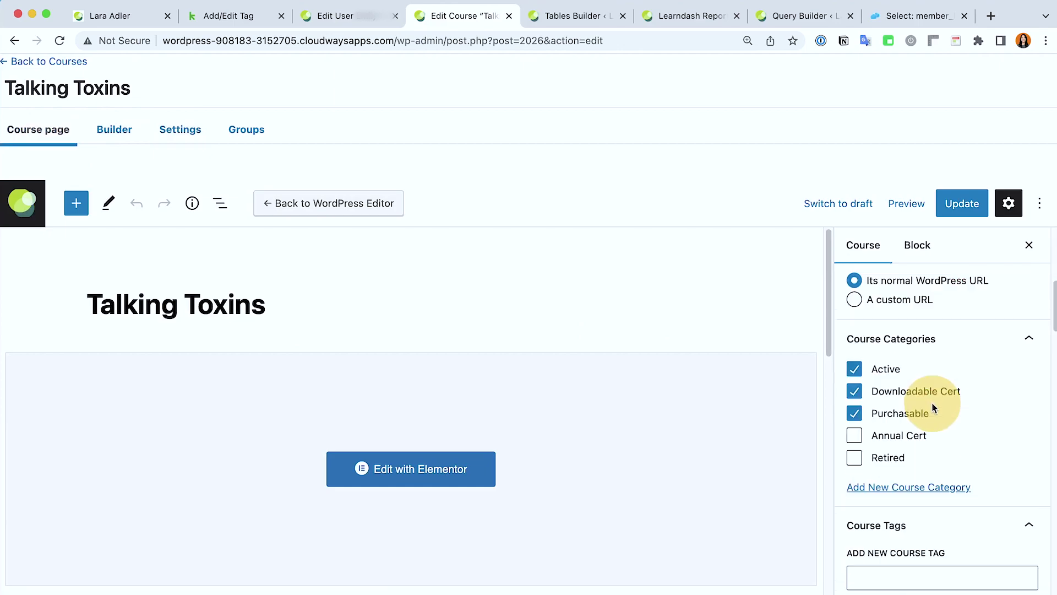
scroll(931, 424, up, 5)
scroll(930, 422, down, 15)
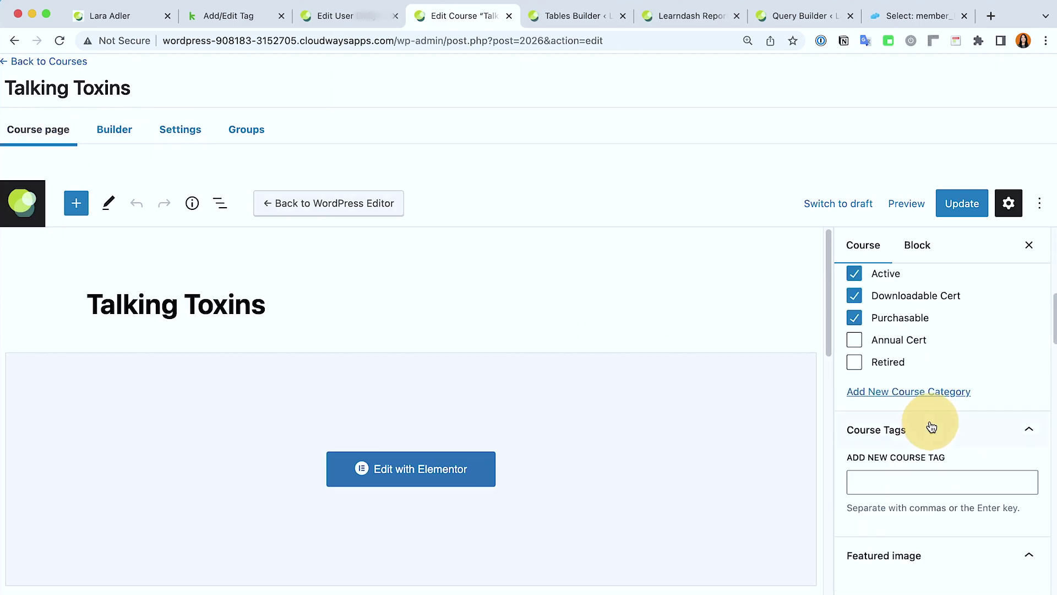
scroll(930, 427, down, 6)
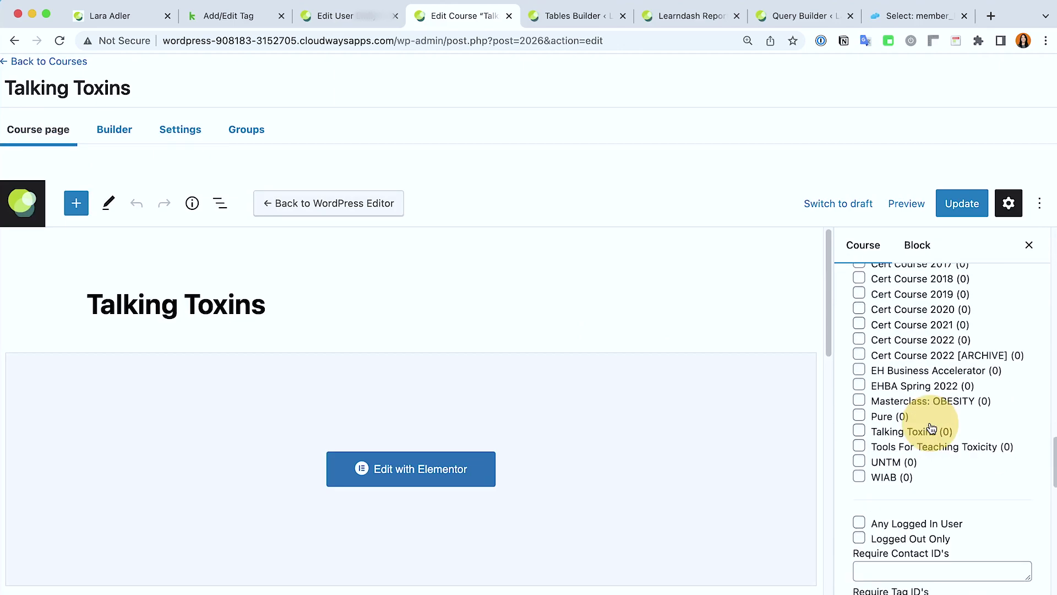
scroll(932, 427, down, 3)
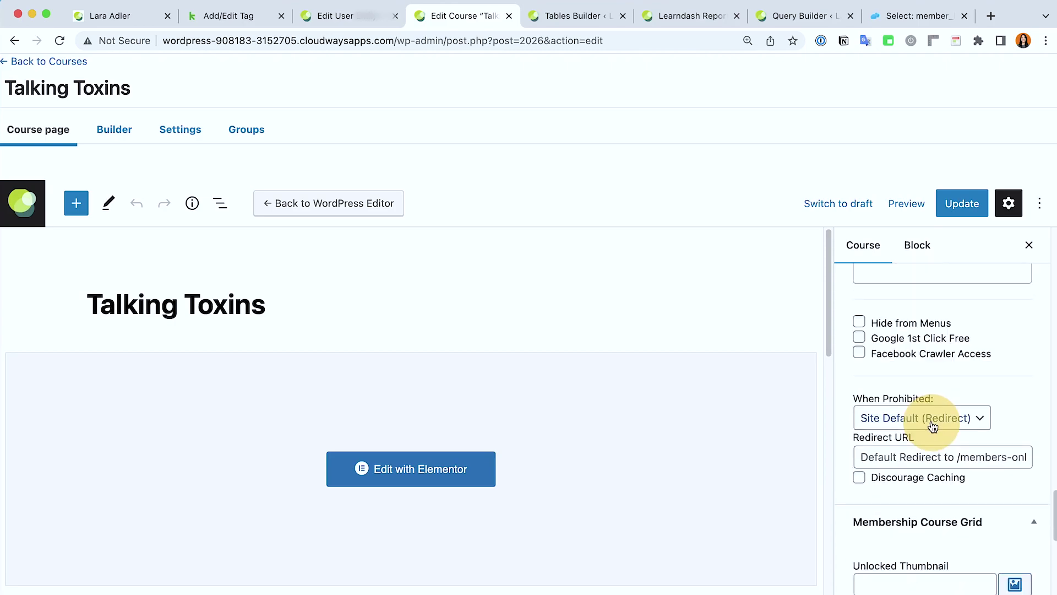
scroll(932, 424, up, 4)
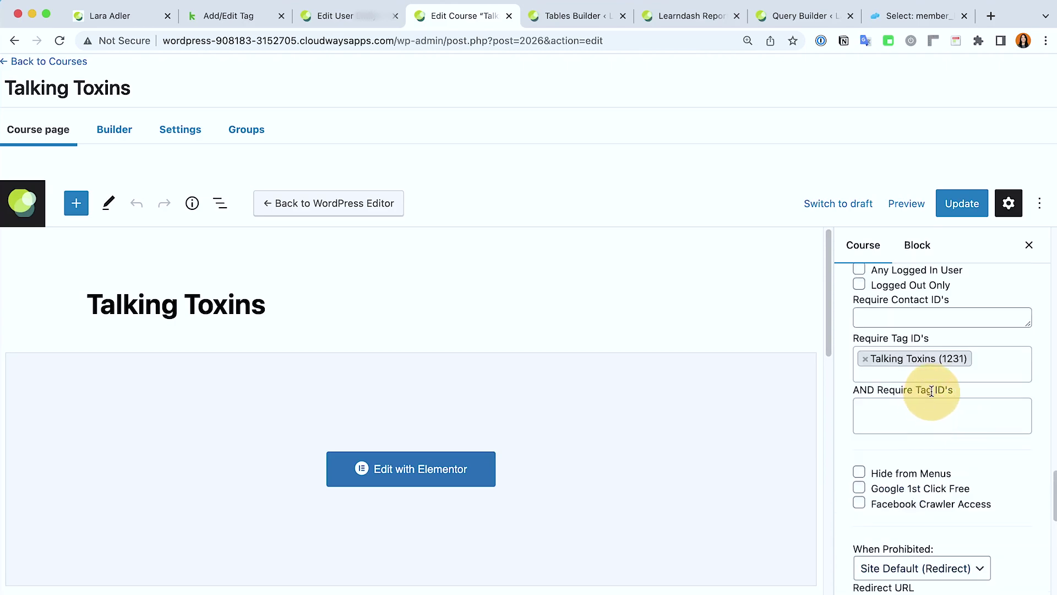
scroll(931, 419, down, 5)
scroll(933, 429, down, 8)
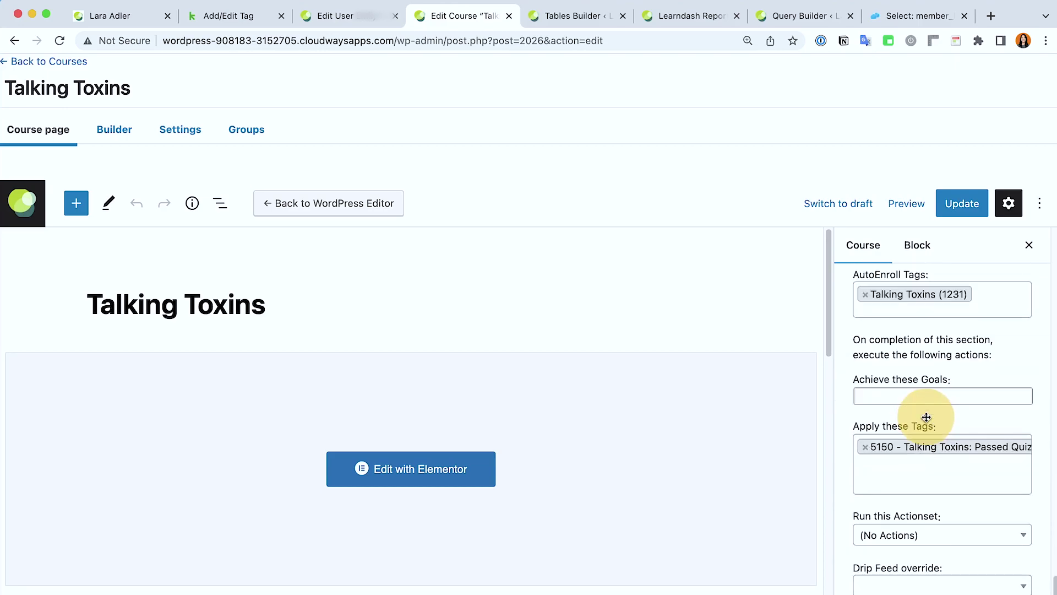
Close the Talking Toxins course editor and return to the in-progress report
click(353, 22)
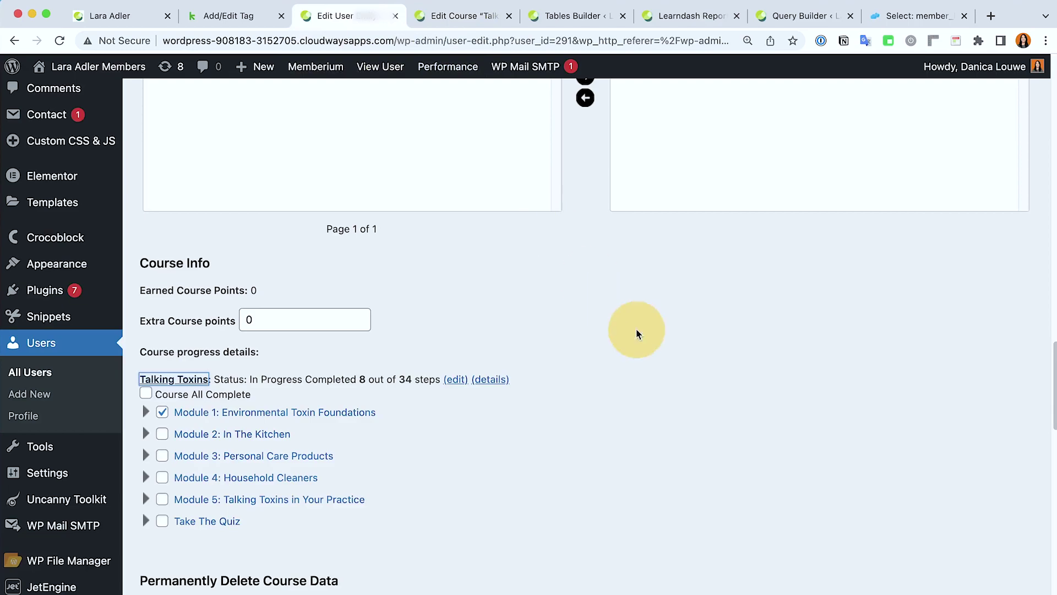
click(508, 16)
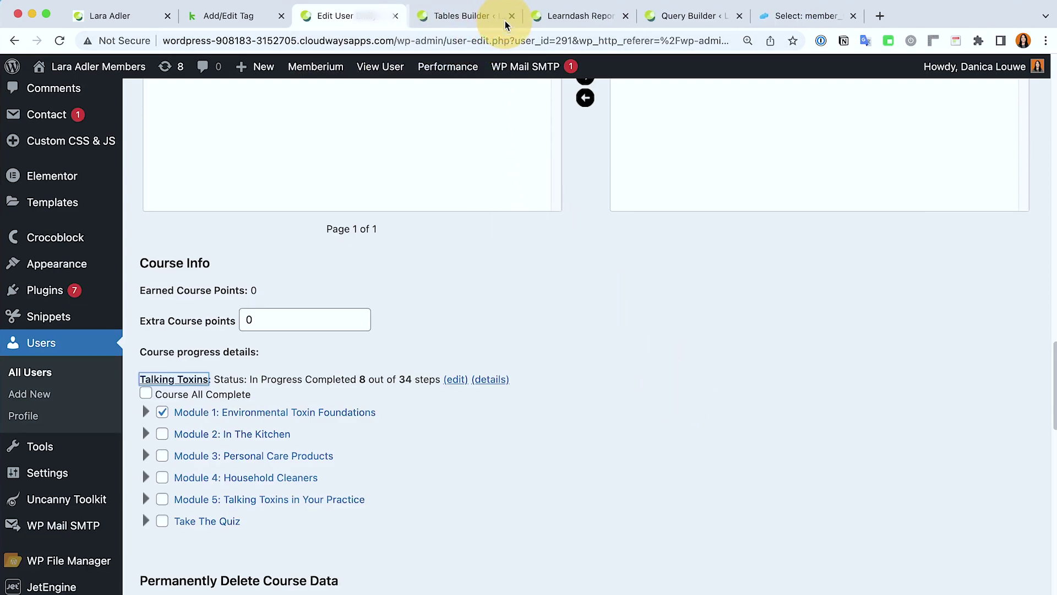
click(553, 16)
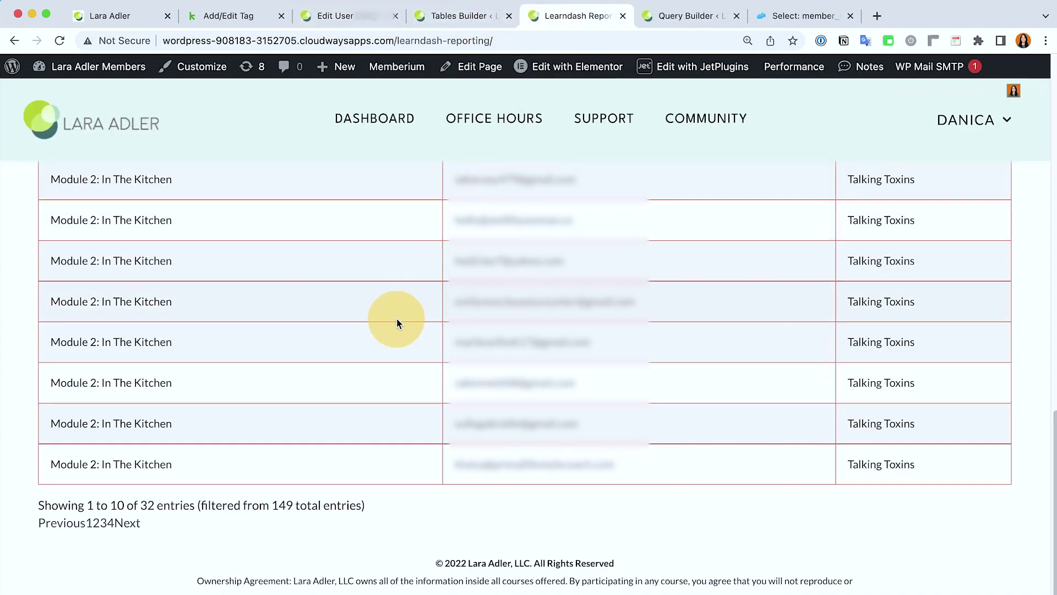
Filter the report to 'module 3:' (25 of 149 entries), copy a member's email, and return
scroll(393, 324, up, 5)
key(BackSpace)
key(BackSpace)
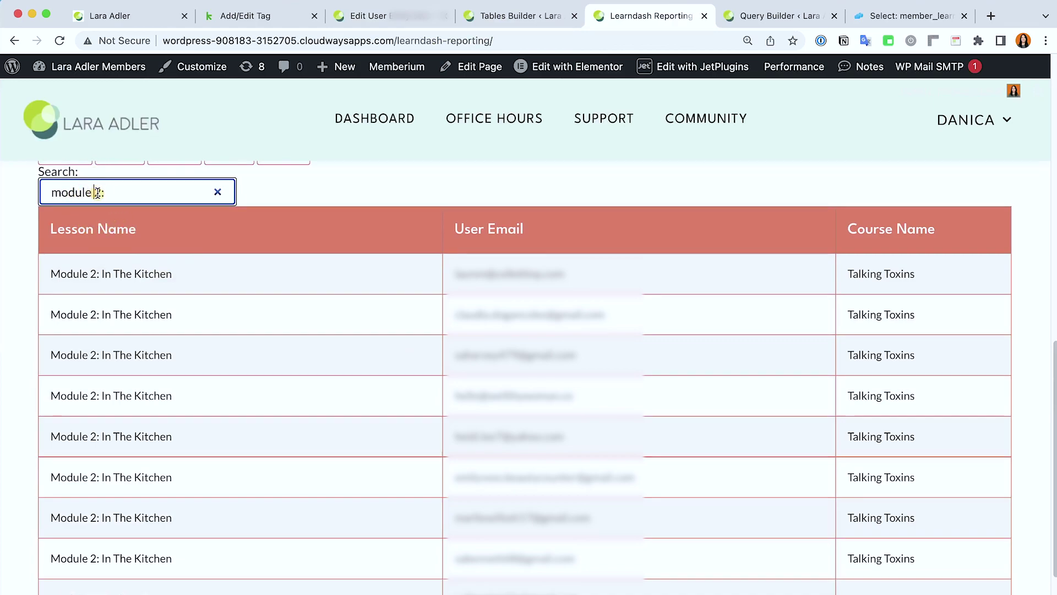
text(3)
scroll(491, 378, down, 4)
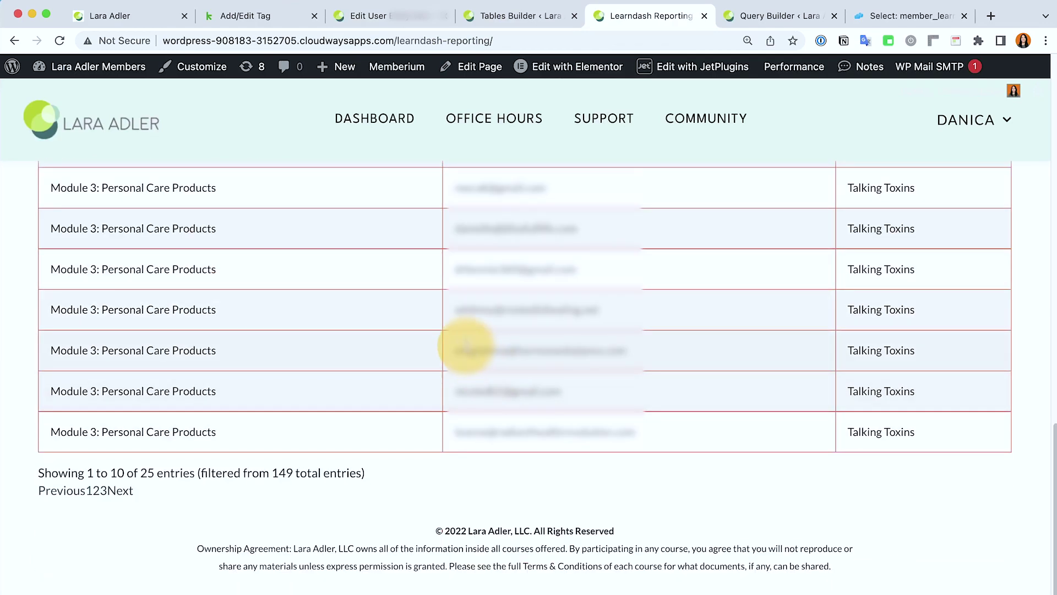
drag(456, 351, 627, 350)
click(368, 15)
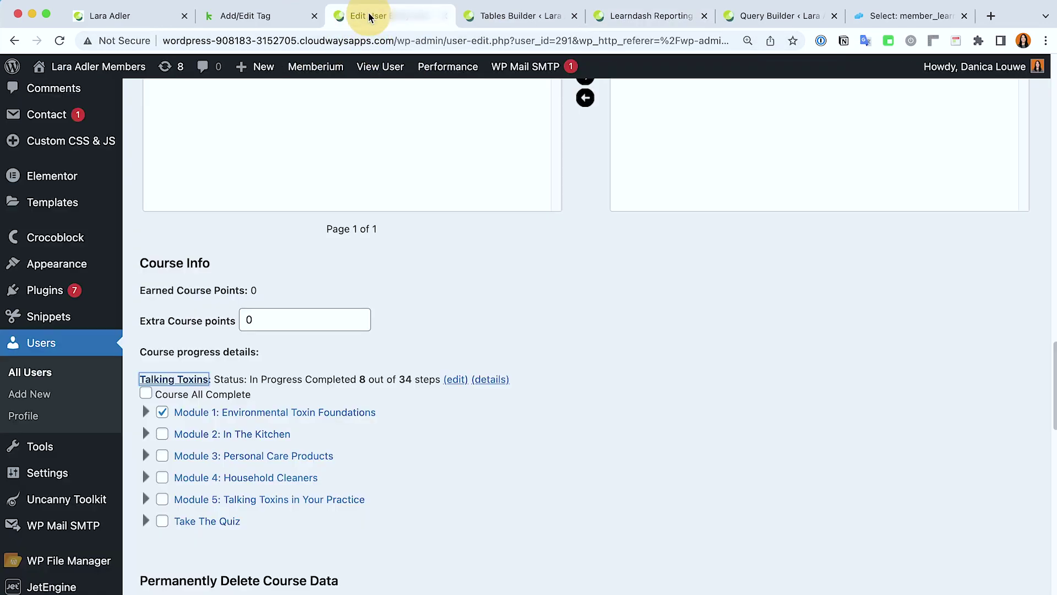
Find the Module 3 member by pasted email and expand Talking Toxins progress: 20 of 34, Modules 1–2 done
click(33, 371)
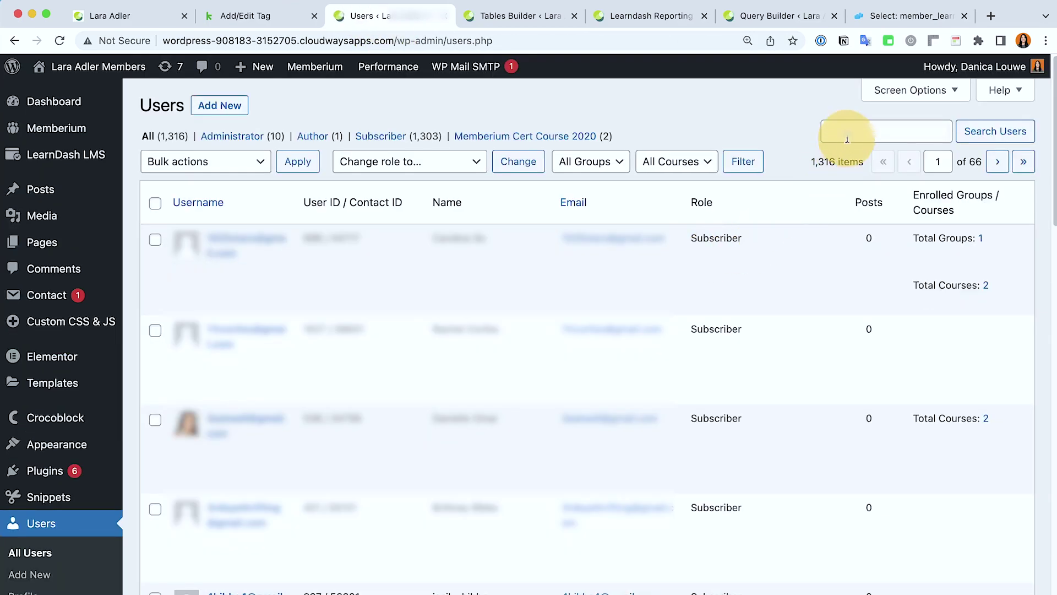
click(859, 131)
key(ctrl+v)
click(977, 137)
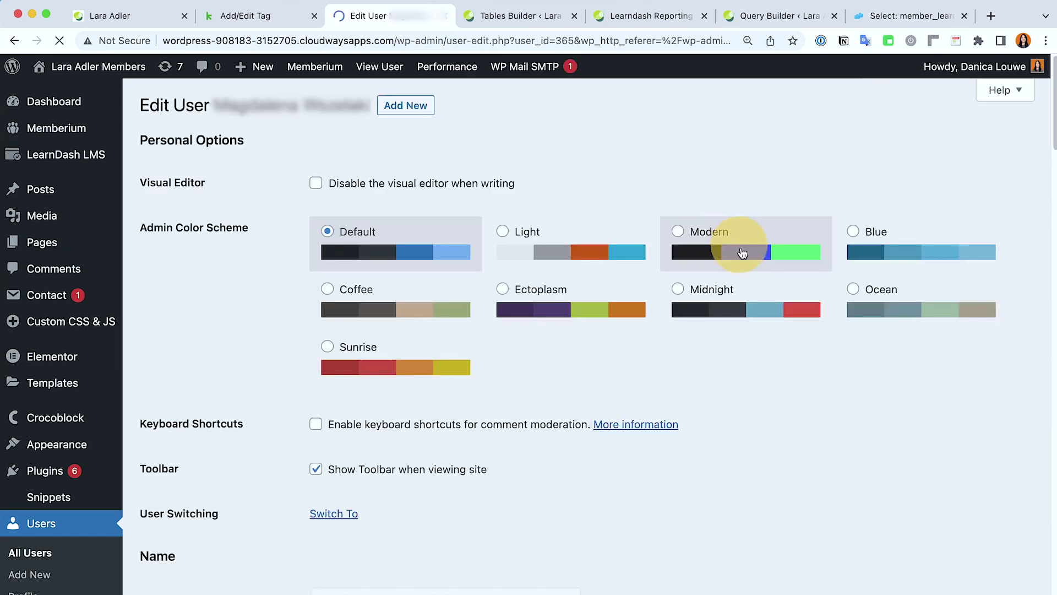
scroll(772, 460, down, 10)
scroll(795, 506, down, 10)
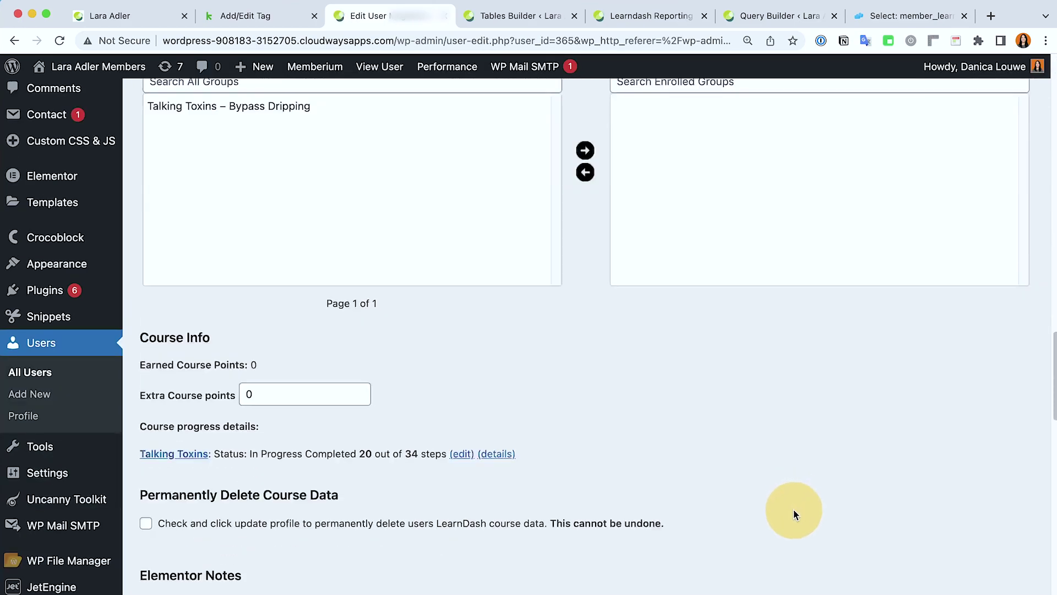
click(498, 358)
scroll(386, 385, down, 1)
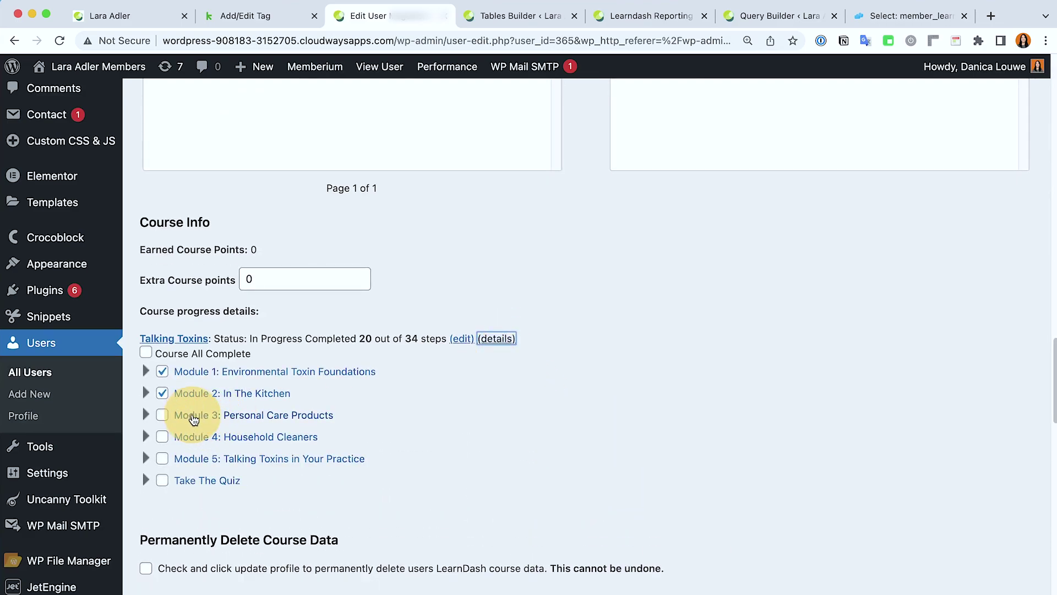
Return to the LearnDash Reporting page showing the 25 Module 3: Personal Care Products rows
click(633, 14)
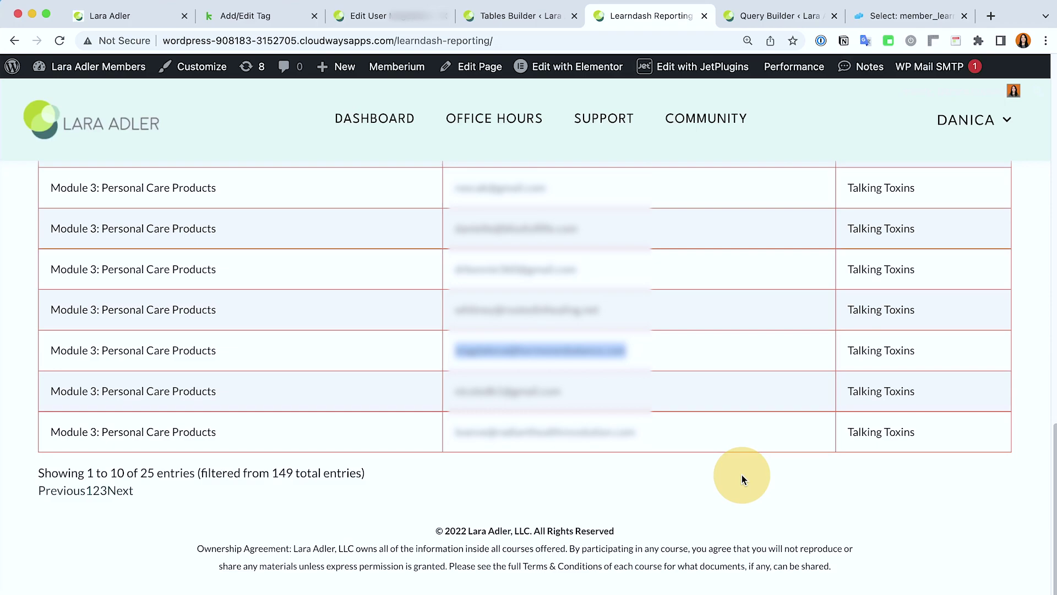
scroll(742, 480, up, 15)
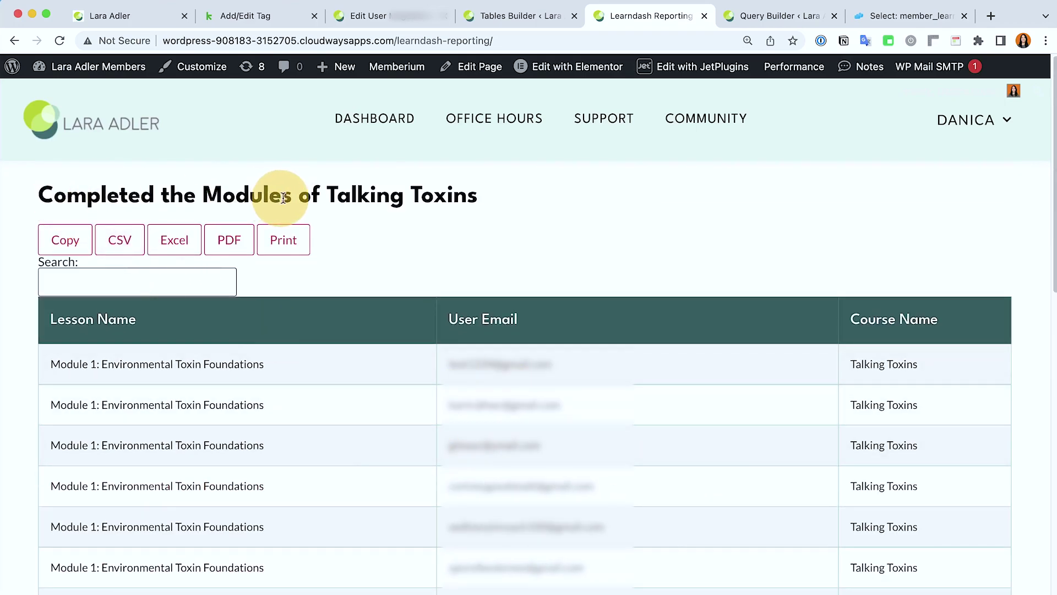
scroll(524, 272, down, 6)
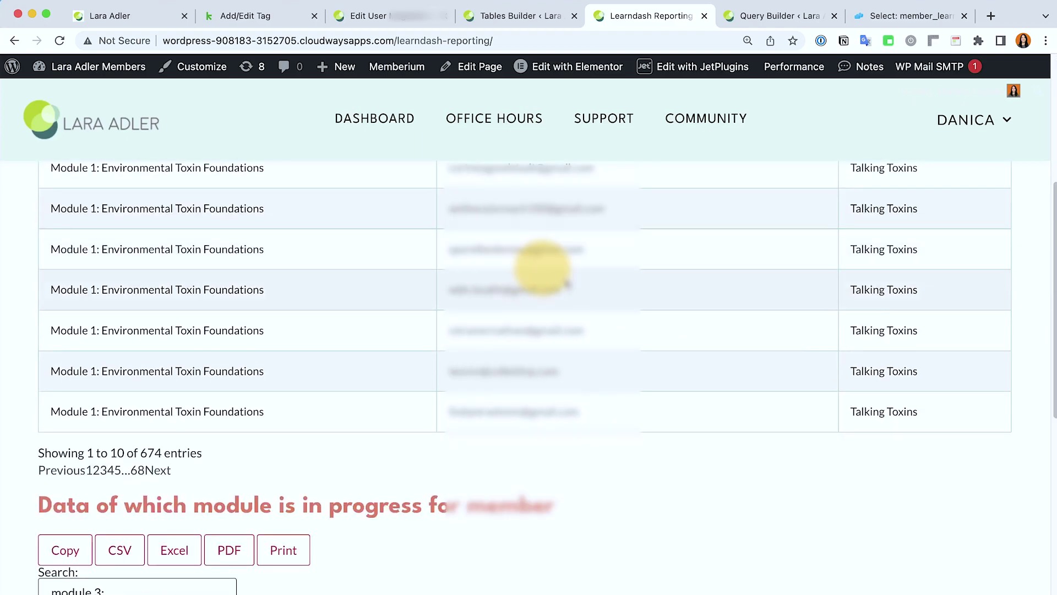
scroll(568, 283, down, 2)
scroll(628, 355, down, 1)
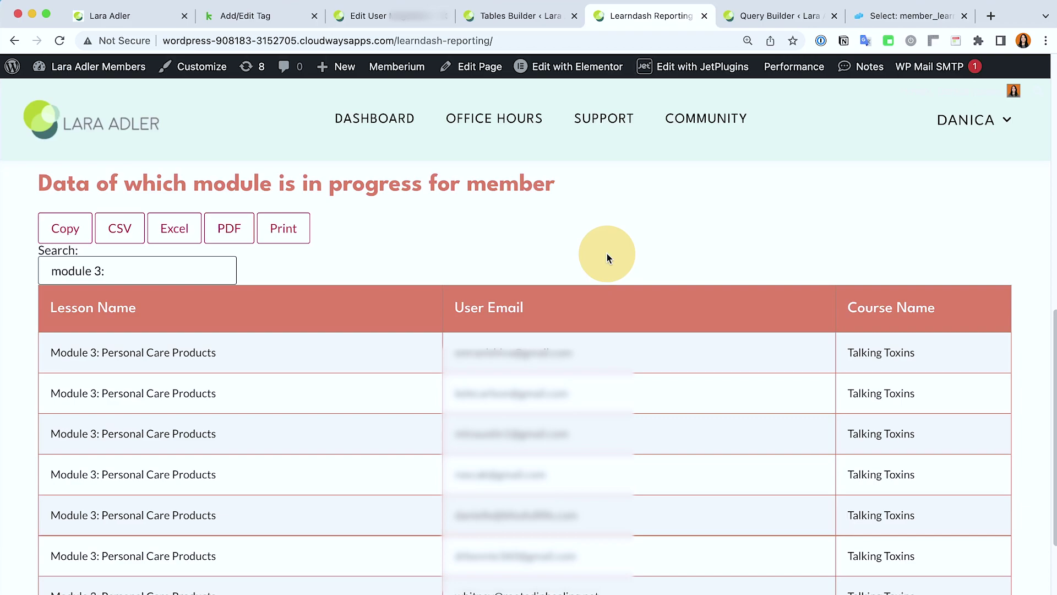
scroll(612, 268, down, 2)
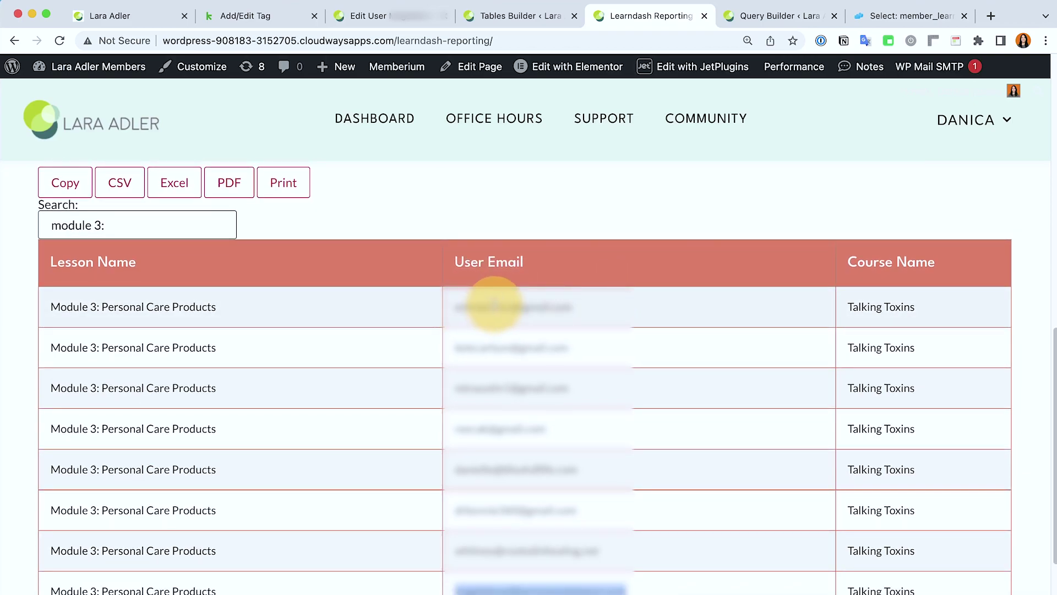
scroll(438, 330, up, 2)
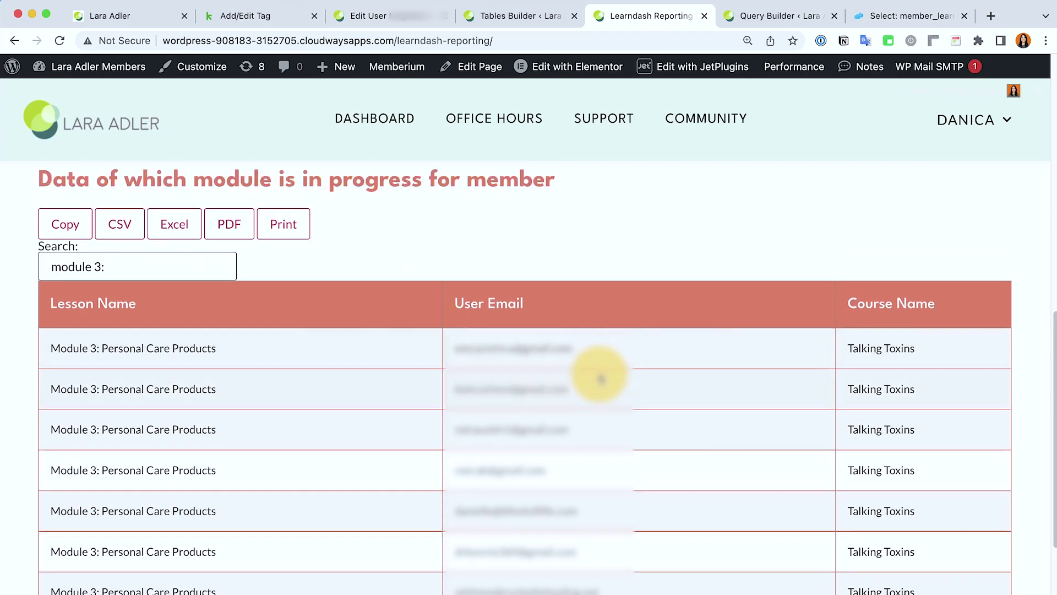
scroll(615, 352, down, 2)
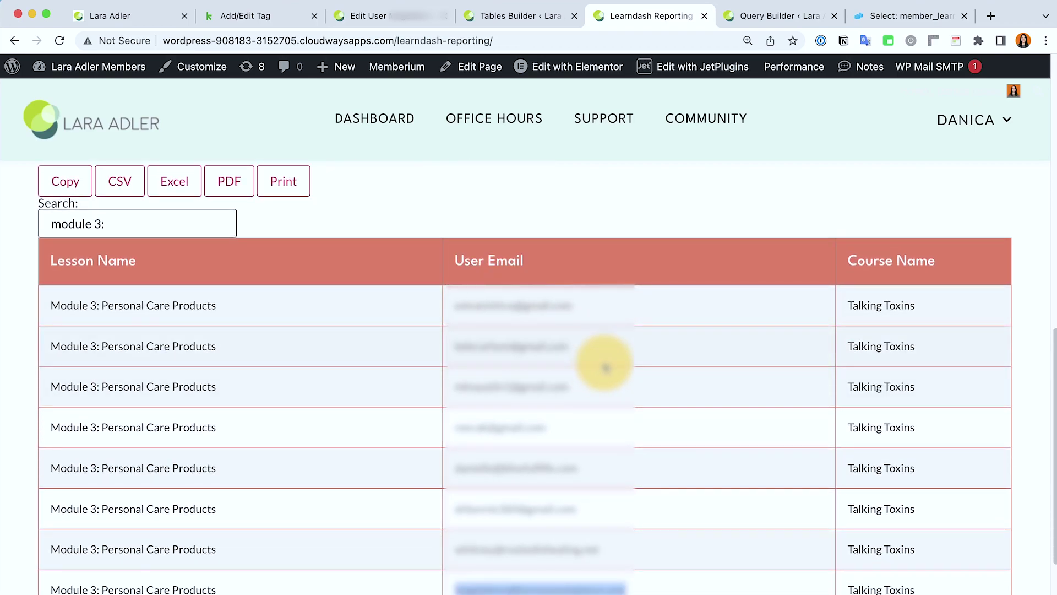